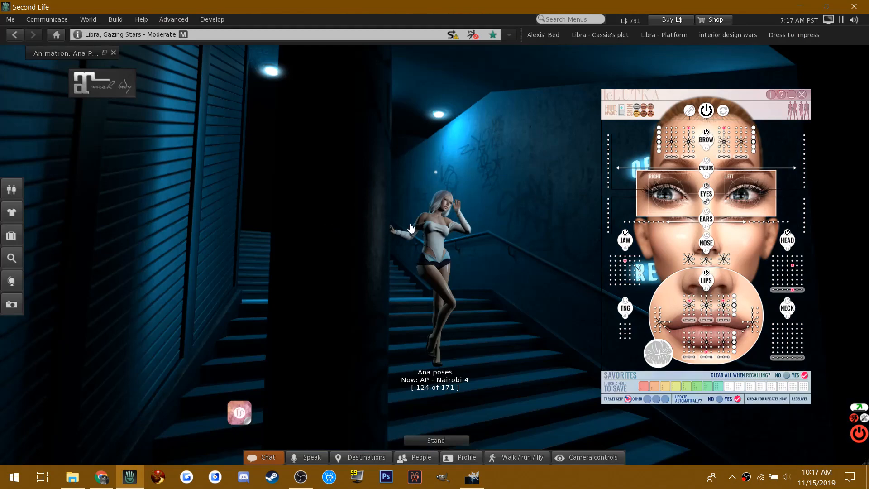
- Frame the avatar on the staircase, minimize the LeLutka head HUD and hide all HUD attachments
drag(429, 244, 371, 244)
mouse_move(443, 259)
mouse_down()
mouse_move(439, 330)
mouse_move(440, 244)
mouse_move(440, 312)
mouse_move(443, 303)
mouse_move(502, 301)
mouse_move(452, 299)
mouse_move(434, 258)
mouse_move(448, 238)
mouse_move(434, 256)
mouse_up()
click(794, 93)
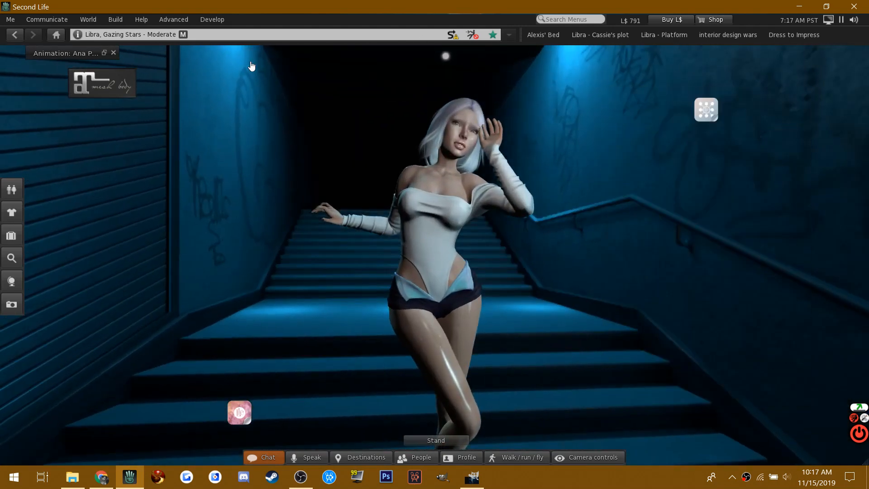
key(ctrl+alt+shift+h)
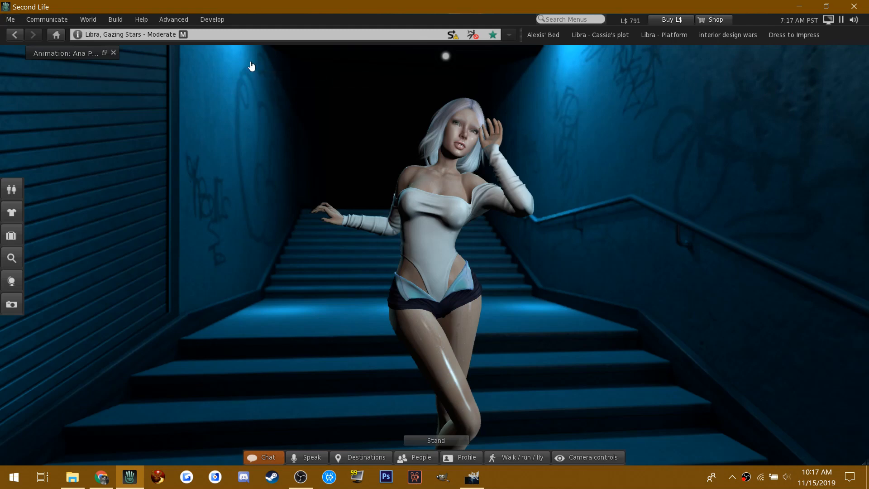
- Open the advanced graphics preferences and switch Local Lights off and back on to compare the scene lighting
click(9, 19)
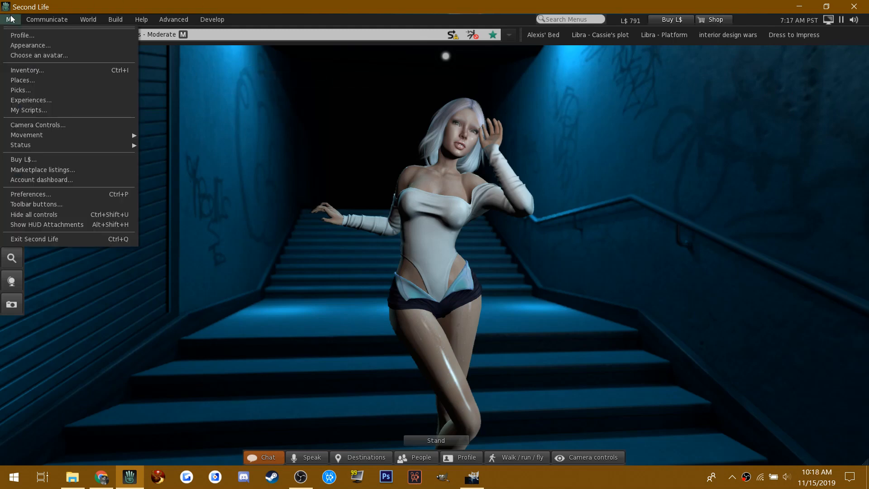
click(26, 194)
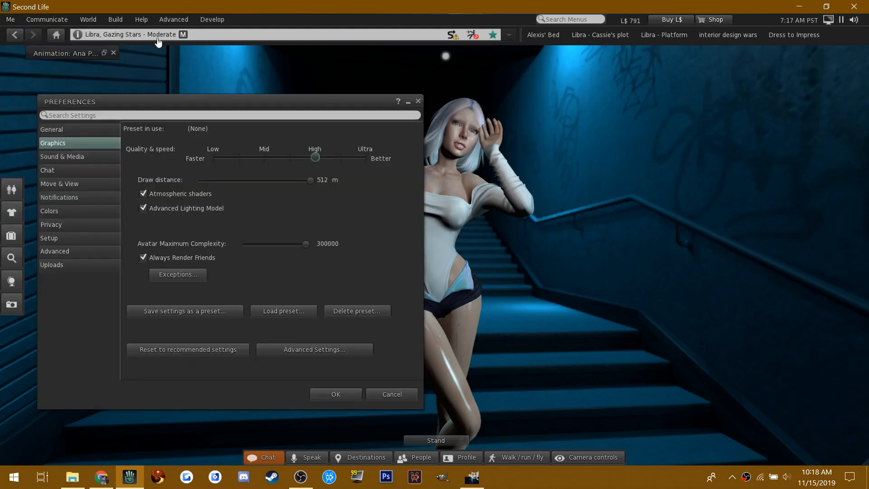
click(435, 271)
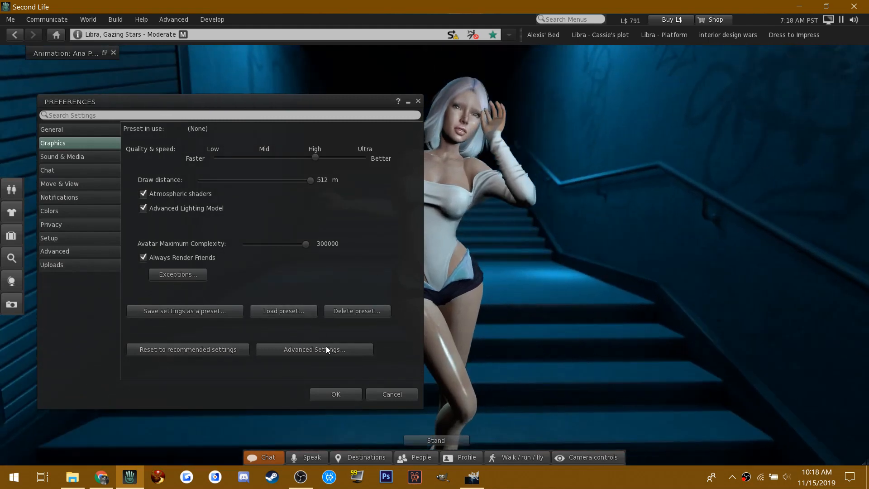
click(329, 350)
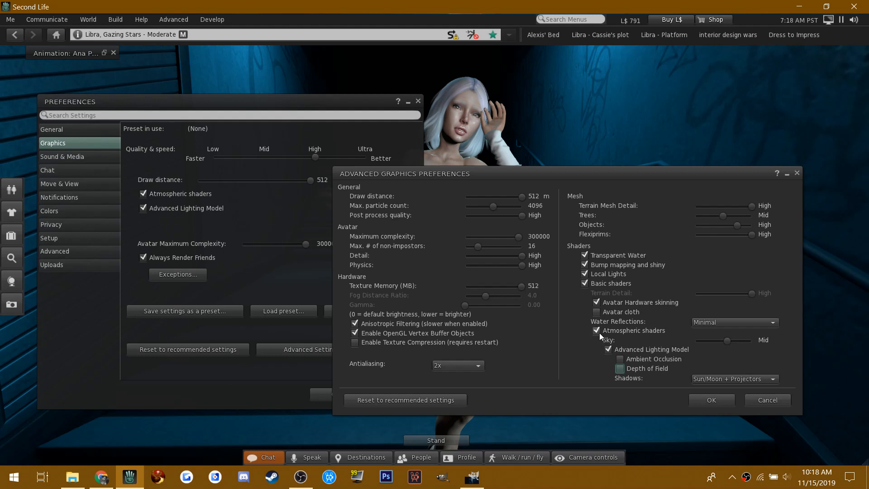
click(585, 274)
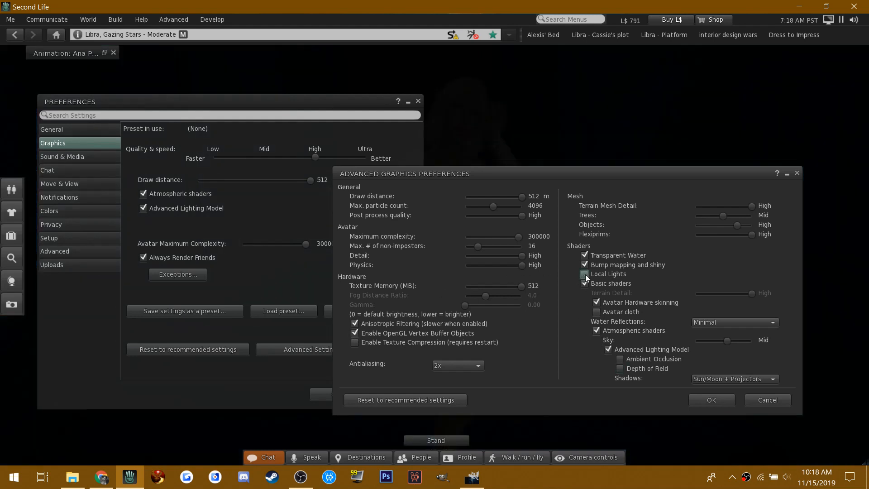
click(585, 274)
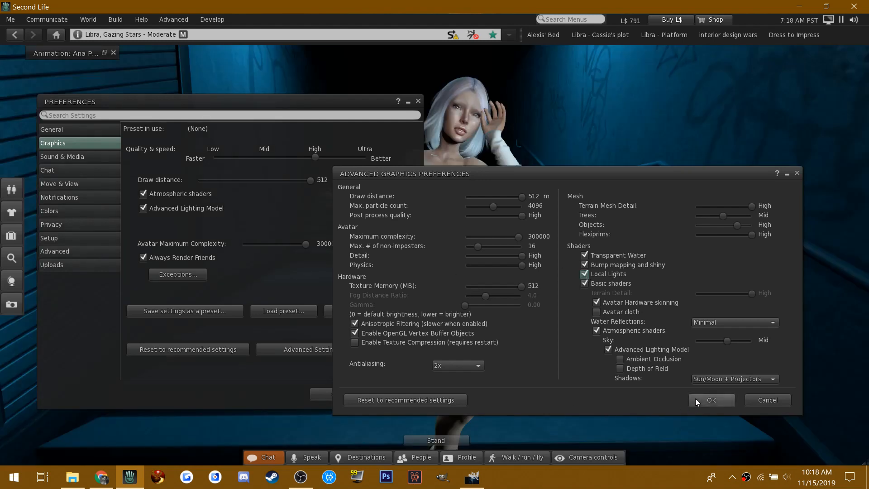
- Enable Ambient Occlusion and Depth of Field, and apply the graphics preferences
click(623, 360)
click(619, 369)
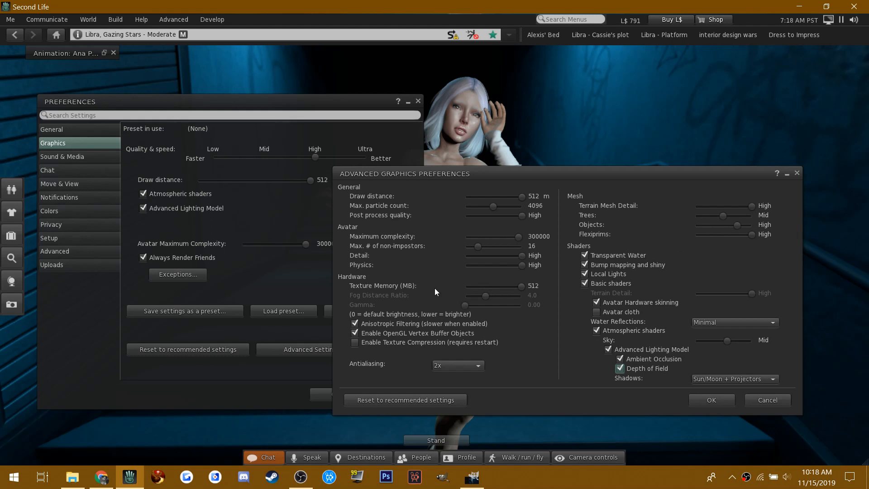
click(699, 399)
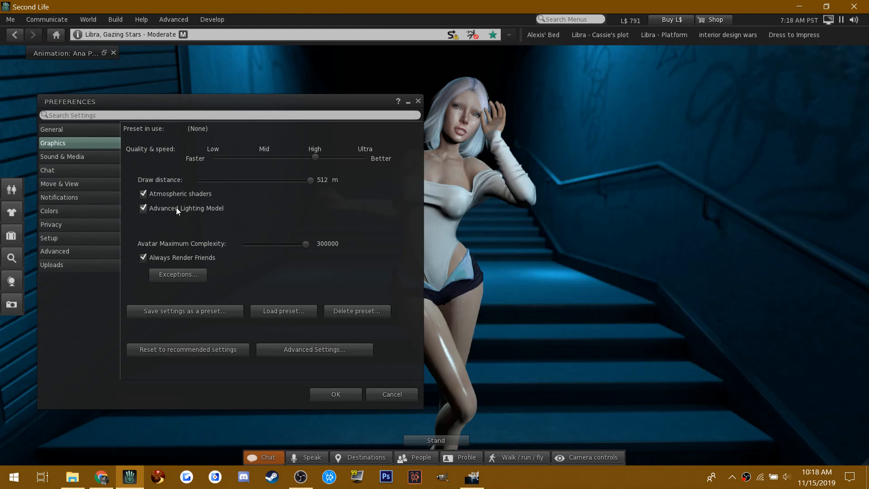
click(336, 394)
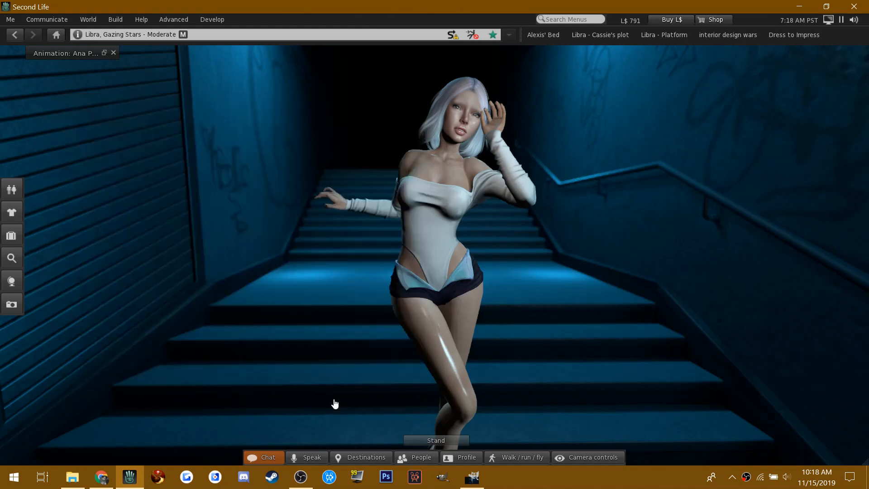
- Review the fixed sky presets in the environment settings, keeping [EUPHORIA] monochrome as the fixed sky
click(87, 20)
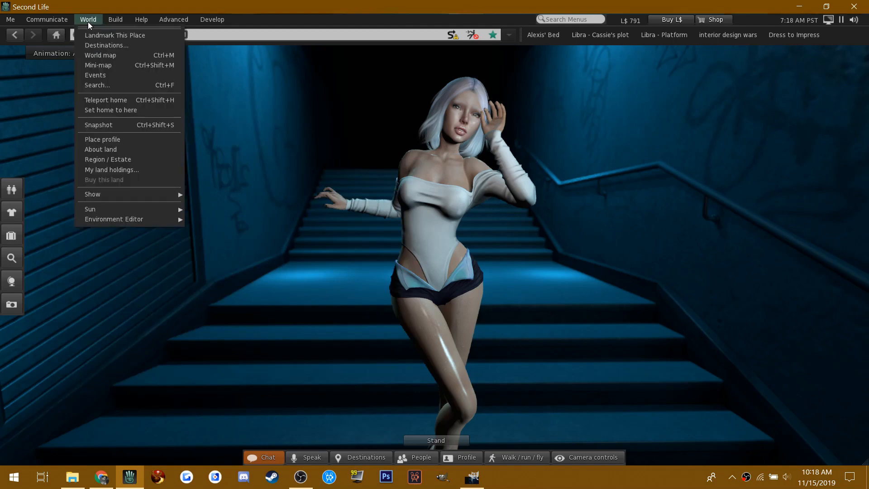
mouse_move(89, 207)
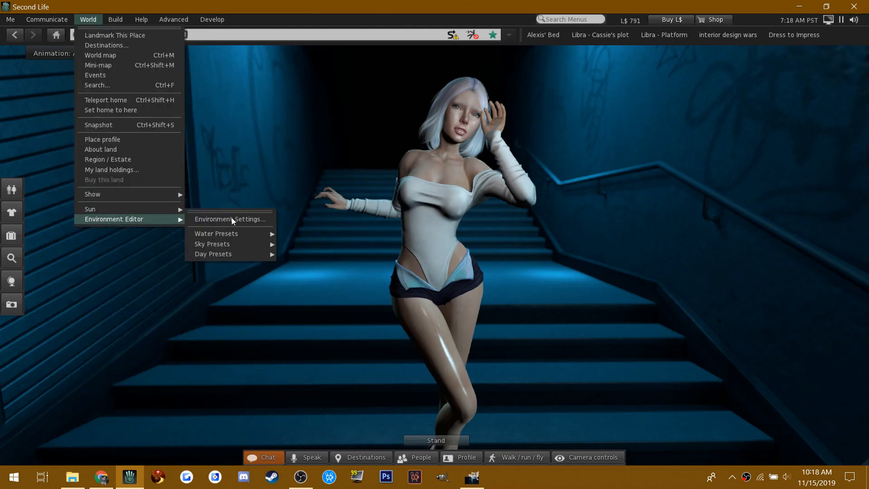
click(229, 217)
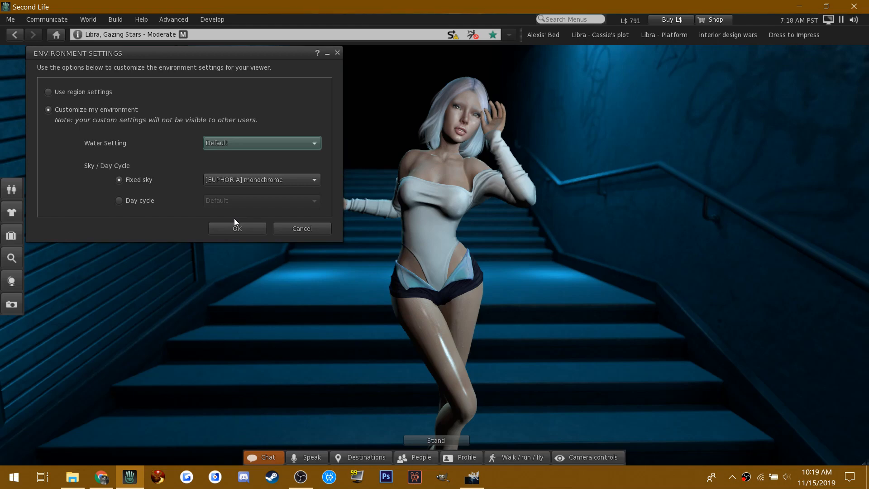
click(230, 183)
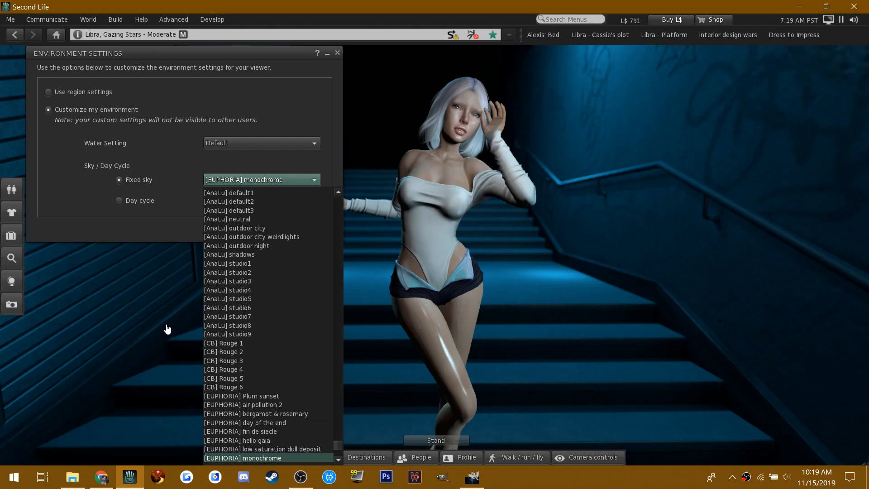
click(114, 219)
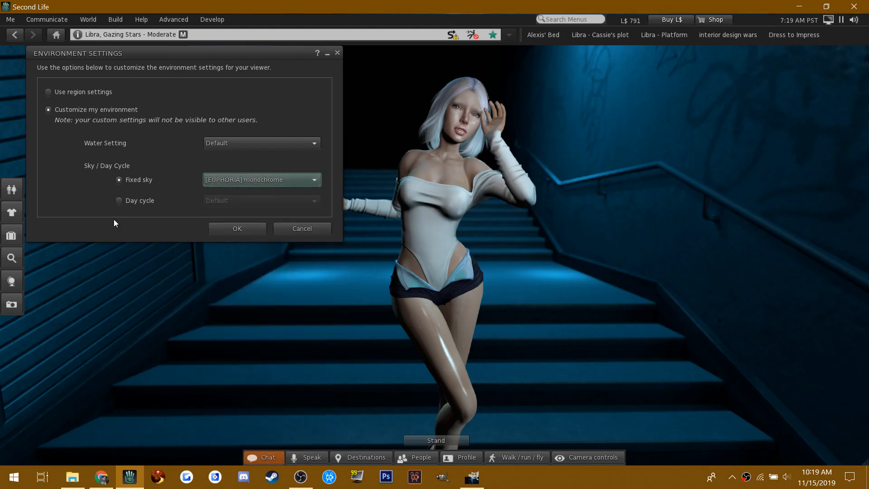
click(228, 232)
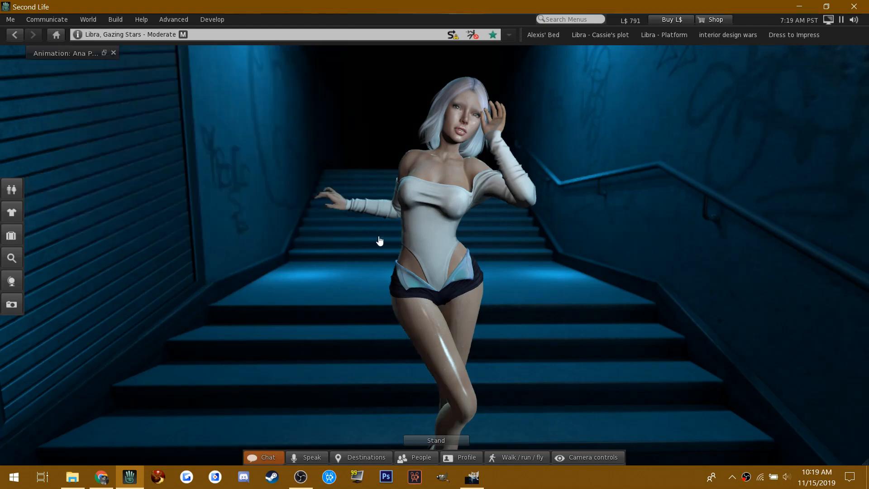
- Pull the camera back from the avatar and narrow the camera's field of view
scroll(378, 242, down, 3)
scroll(380, 241, down, 3)
key(ctrl+0)
key(ctrl+0)
key(ctrl+0)
key(ctrl+0)
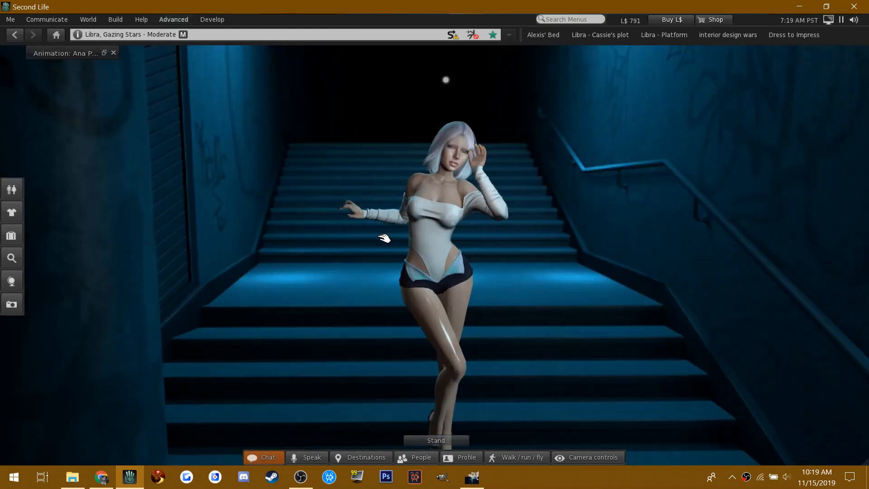
- Examine the lighting on the avatar's body and face from several angles and distances
drag(422, 216, 801, 218)
drag(437, 326, 451, 325)
drag(452, 383, 488, 384)
drag(434, 231, 434, 256)
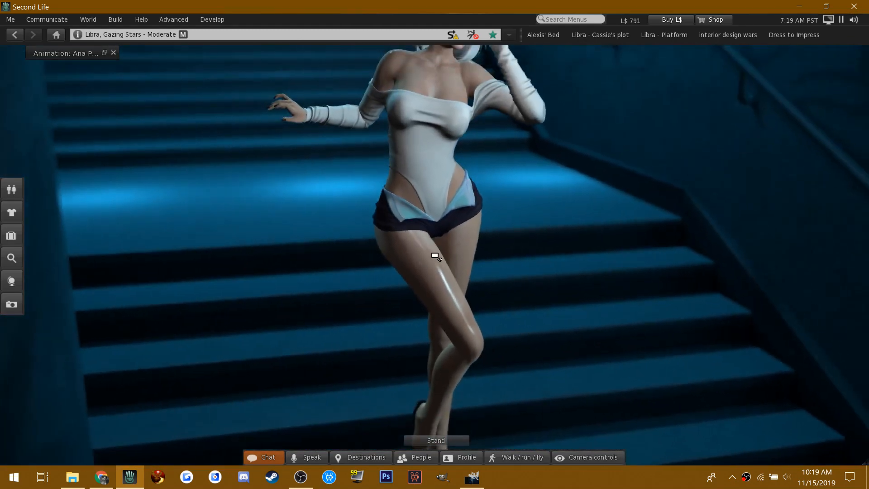
drag(435, 75, 442, 22)
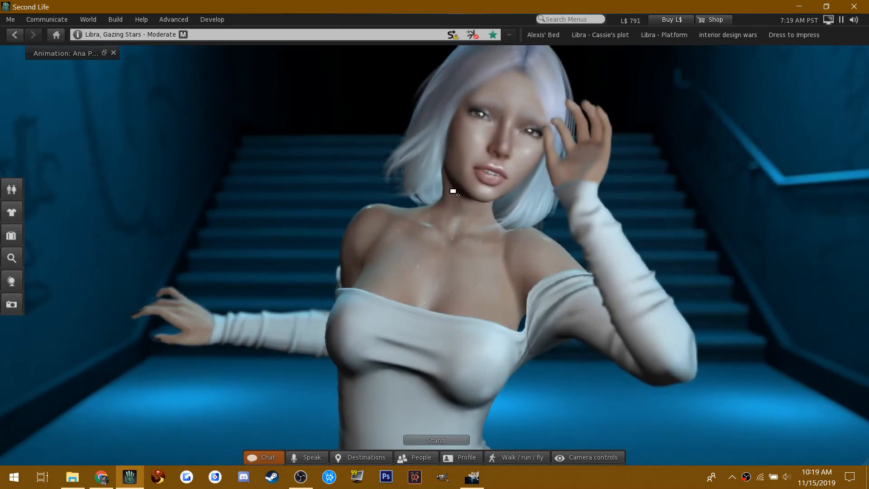
drag(449, 193, 445, 199)
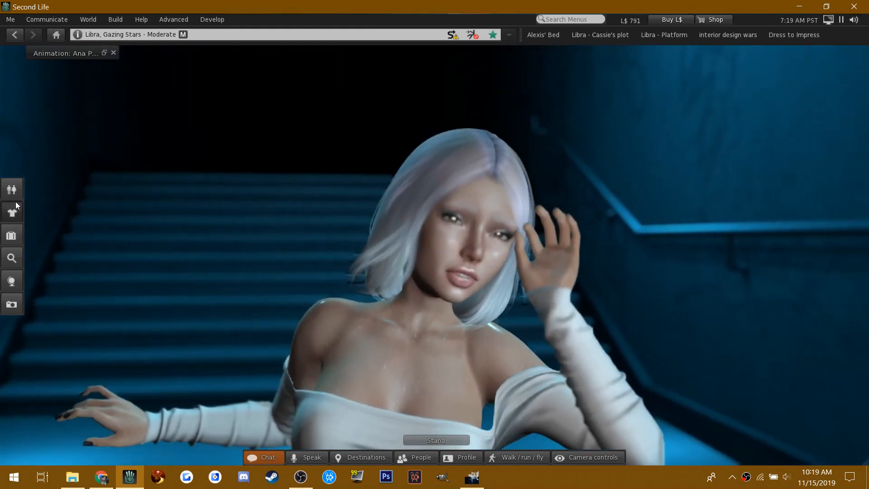
- Review the worn items, including LeLutka.Facelight-wear me, and examine the facelight's effect on the avatar from near and far
click(12, 211)
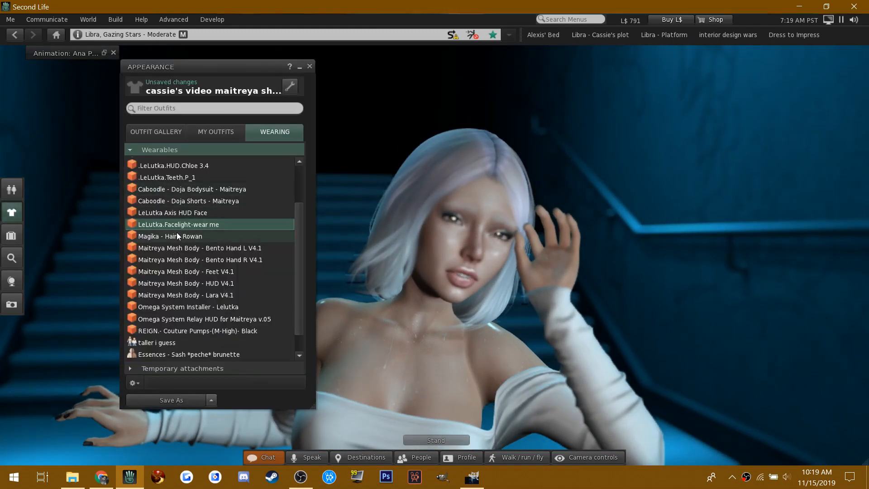
drag(358, 240, 822, 292)
mouse_move(438, 258)
mouse_down()
mouse_move(543, 258)
mouse_move(437, 268)
mouse_up()
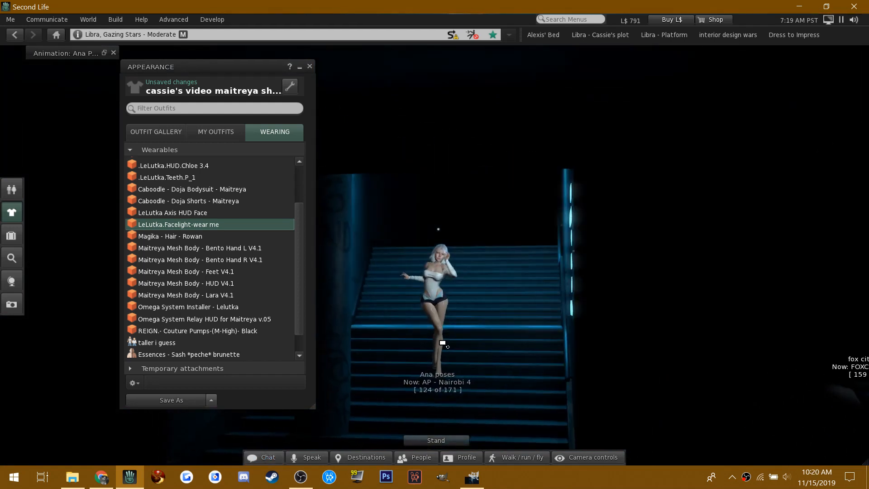
mouse_move(440, 357)
mouse_down()
mouse_move(453, 262)
mouse_move(502, 258)
mouse_move(421, 267)
mouse_move(434, 348)
mouse_up()
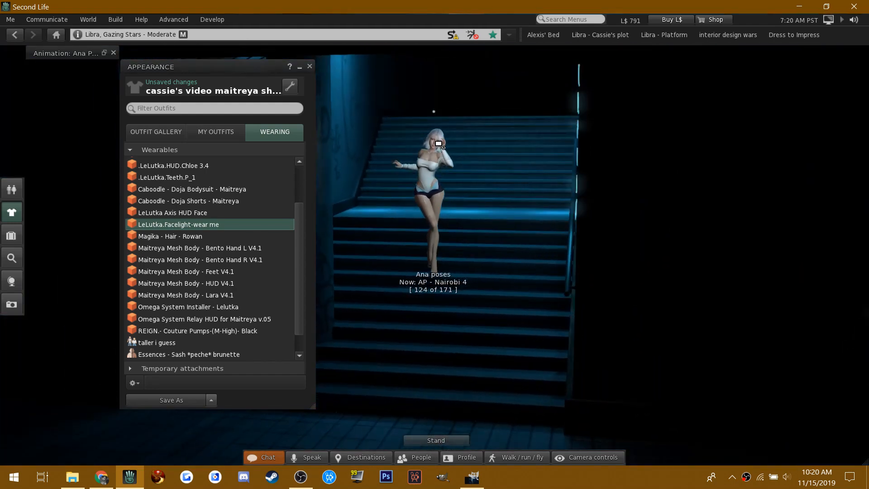
drag(436, 148, 434, 253)
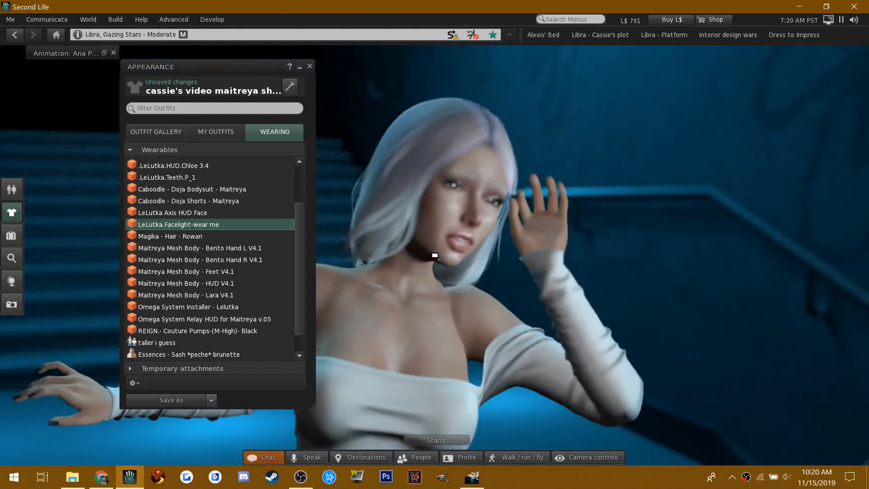
drag(440, 212, 362, 258)
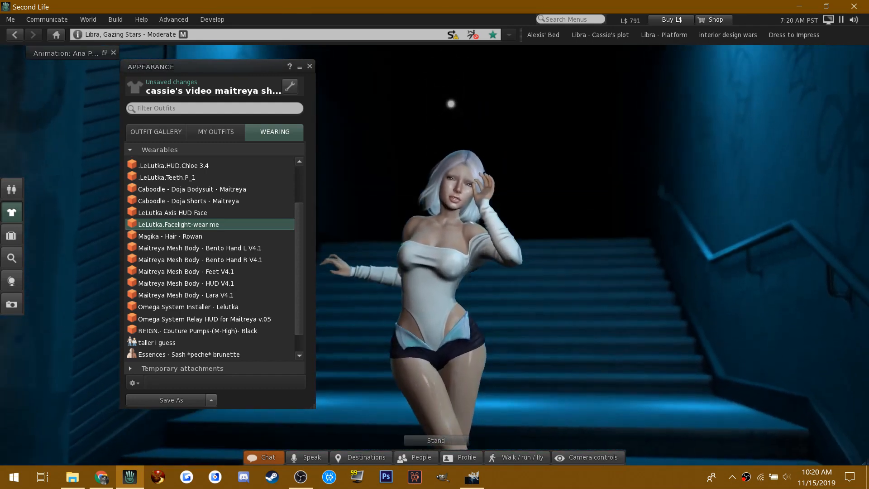
drag(434, 283, 465, 250)
scroll(440, 257, down, 5)
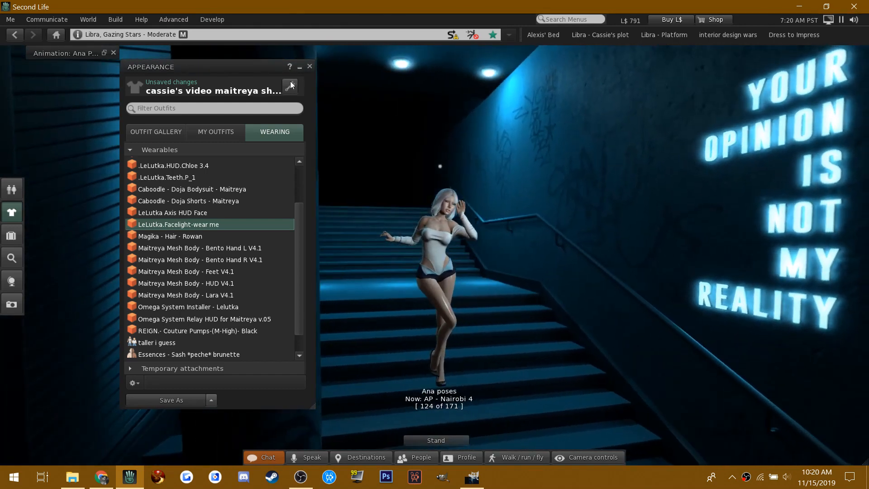
click(310, 66)
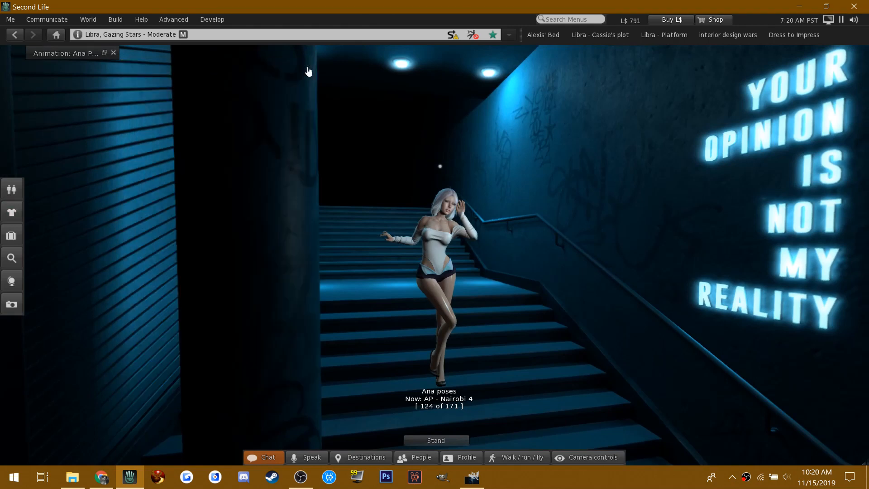
- Bring the camera close to the avatar and frame it from head to thighs against the staircase
scroll(312, 69, down, 3)
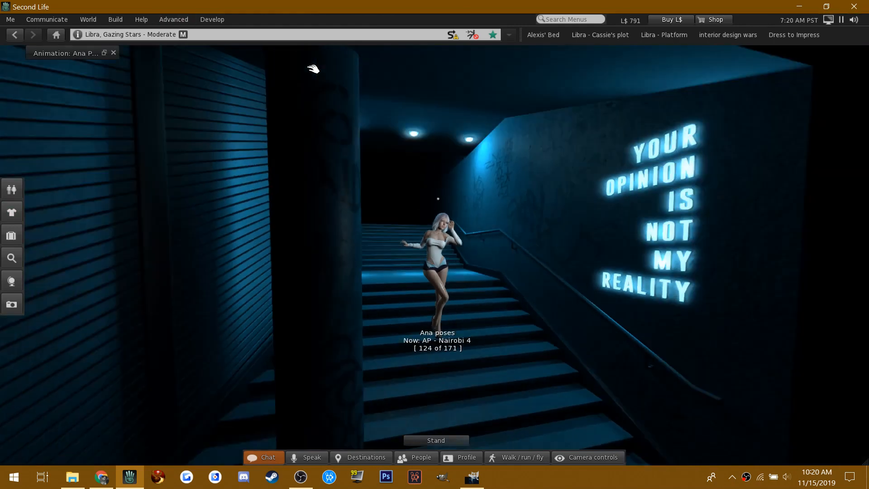
scroll(313, 68, up, 3)
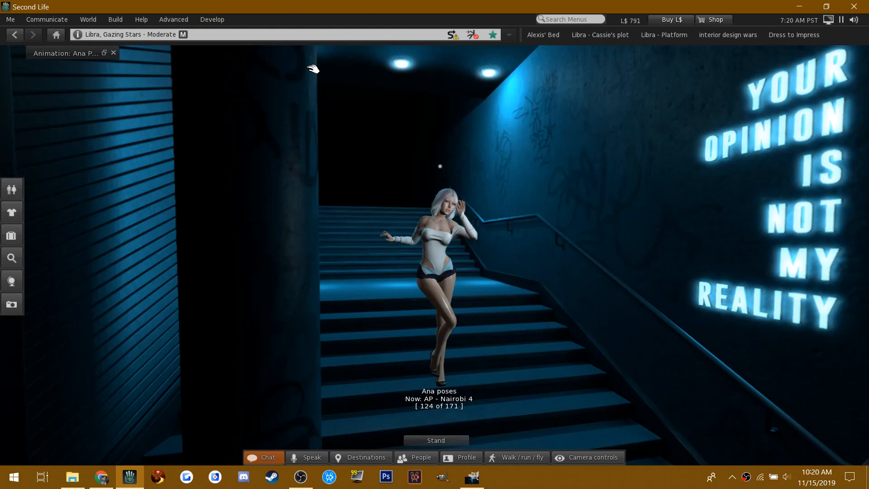
scroll(312, 69, up, 5)
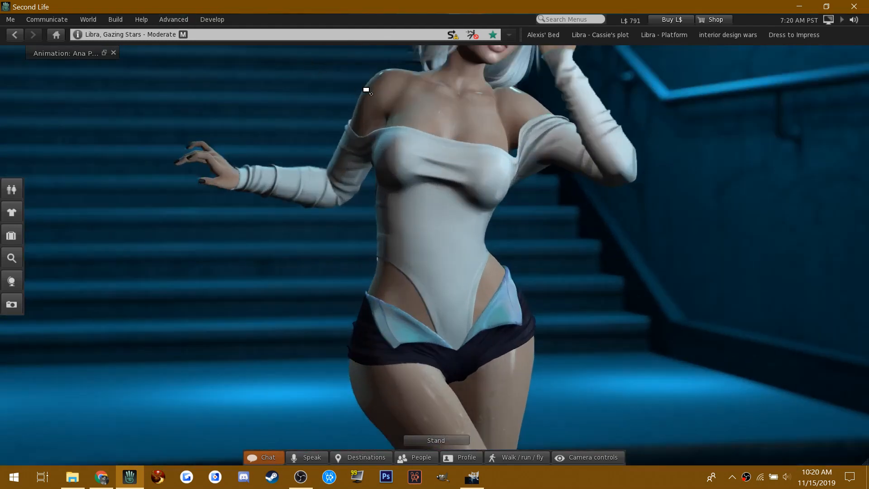
drag(417, 109, 435, 260)
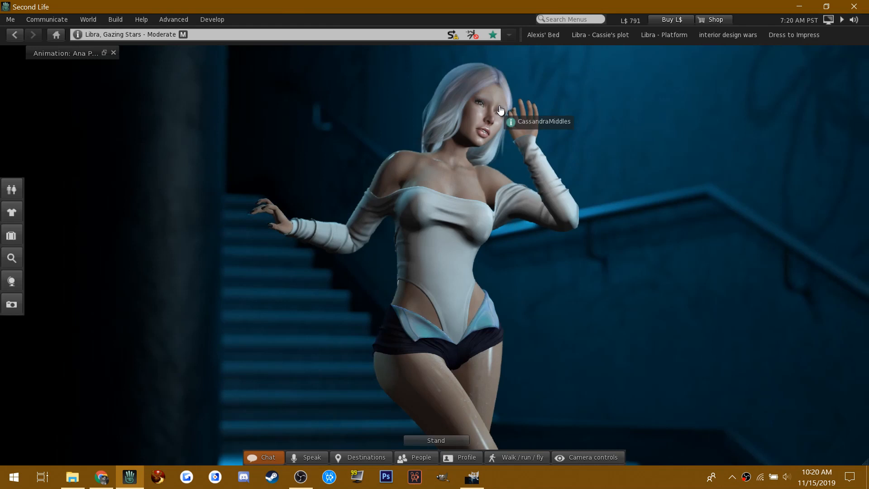
- Open the staircase backdrop object for editing, review its properties, and close the editor
right_click(545, 101)
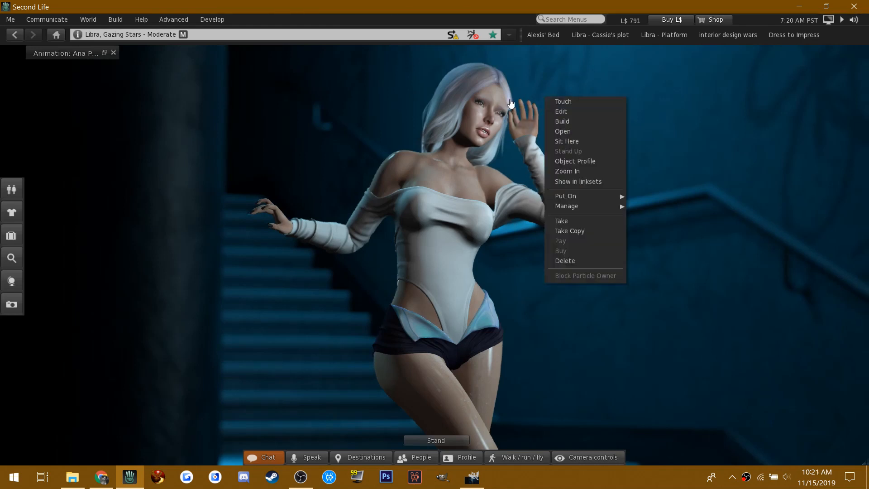
click(550, 110)
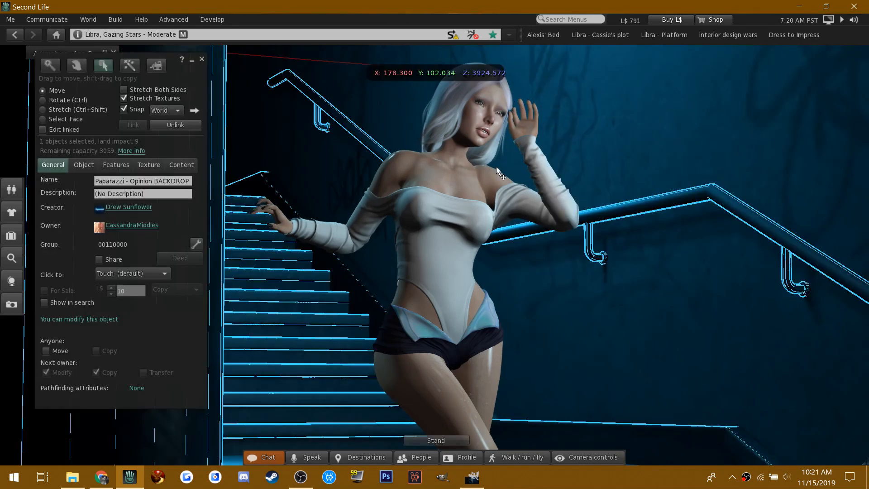
click(462, 94)
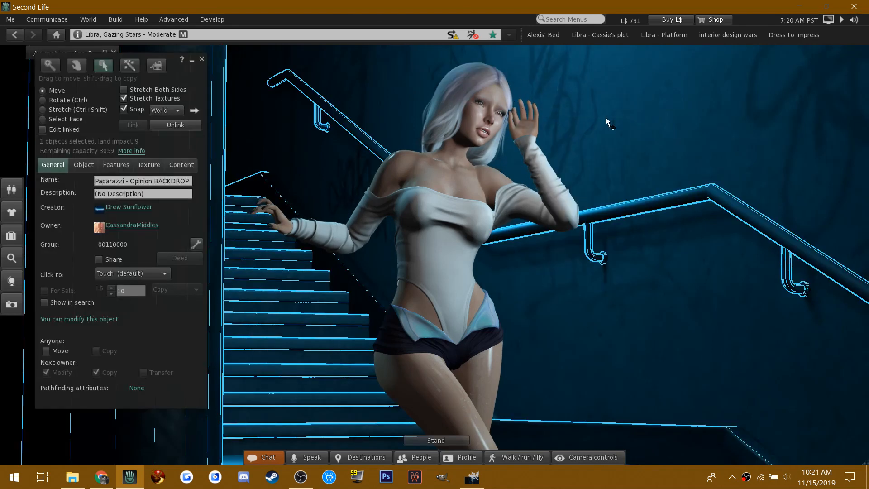
click(454, 44)
click(201, 61)
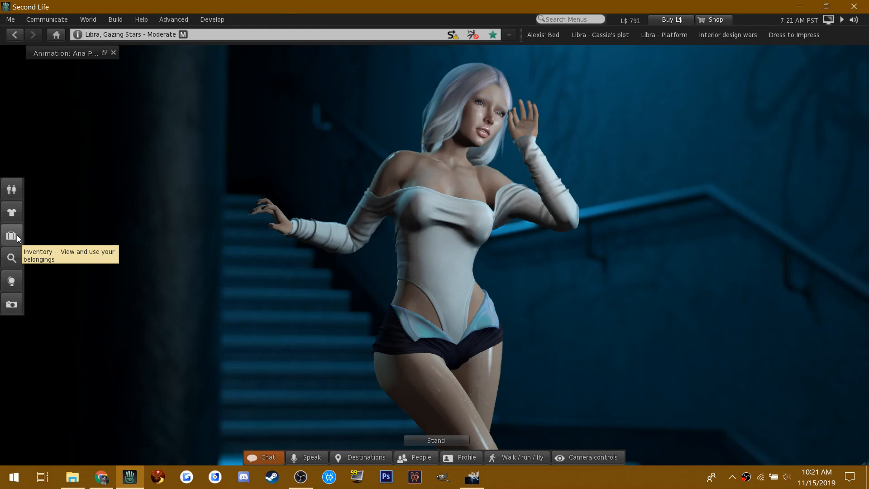
- Switch to GIMP, fill the Snapshot_007.png copy layer with black, and delete that layer
click(472, 477)
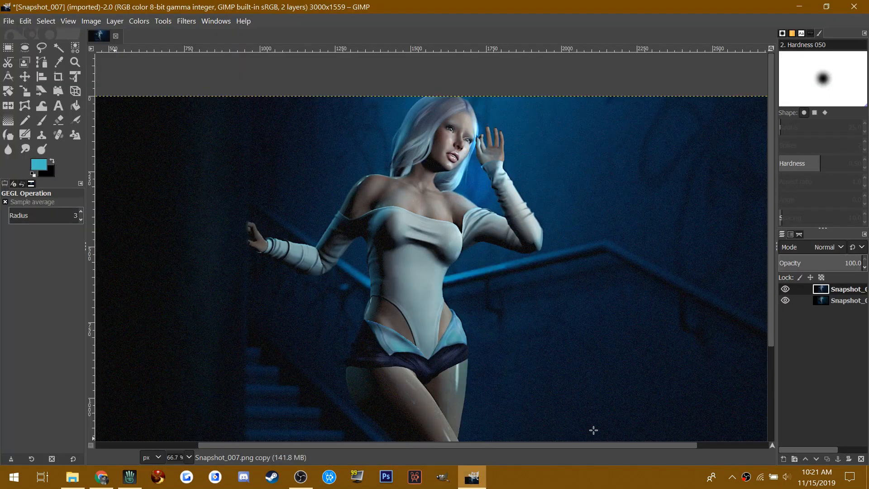
scroll(593, 300, up, 1)
scroll(624, 300, up, 2)
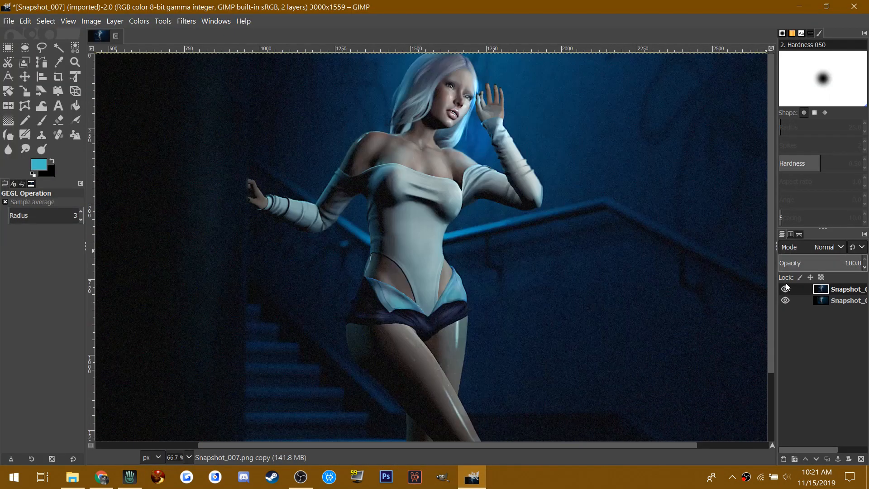
key(ctrl+period)
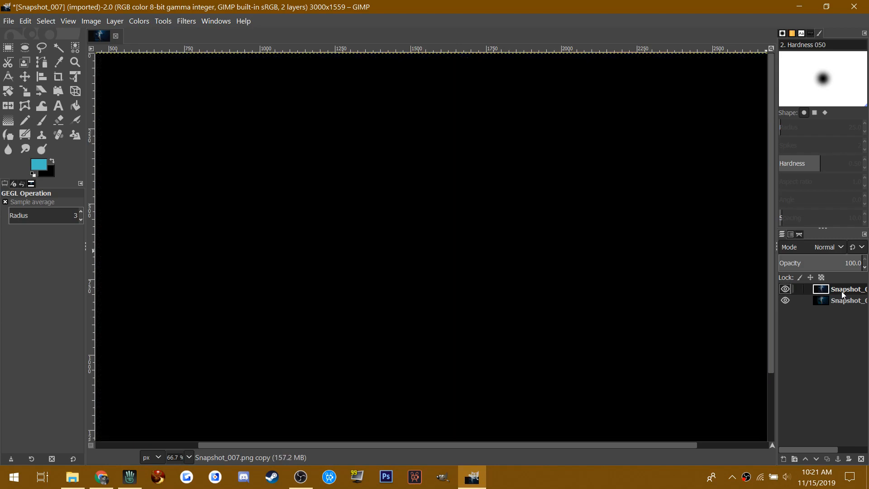
right_click(808, 289)
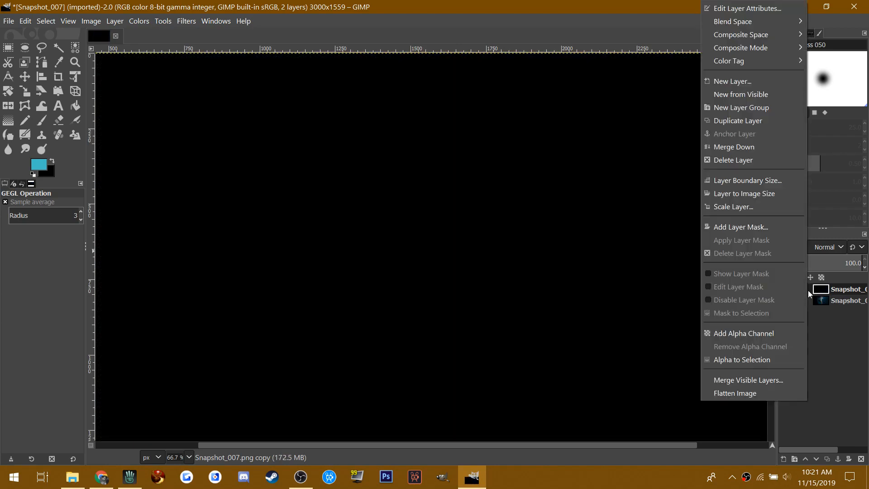
click(748, 165)
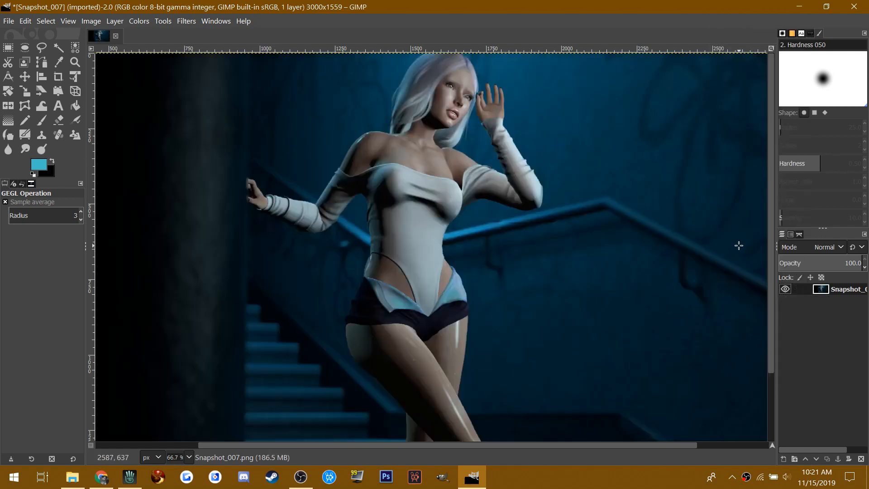
- Compare the Second Life scene with the GIMP snapshot and examine the sleeve, railing and hand edges up close
scroll(633, 247, down, 2)
scroll(633, 247, up, 2)
click(128, 487)
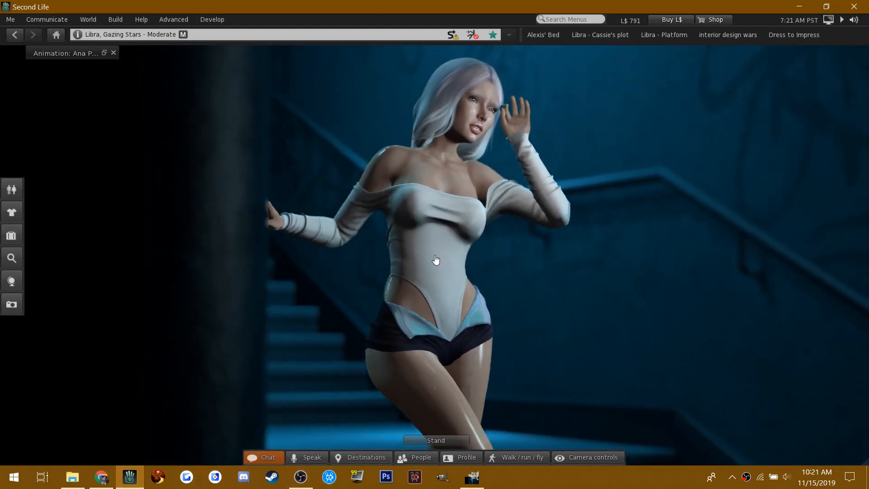
click(472, 477)
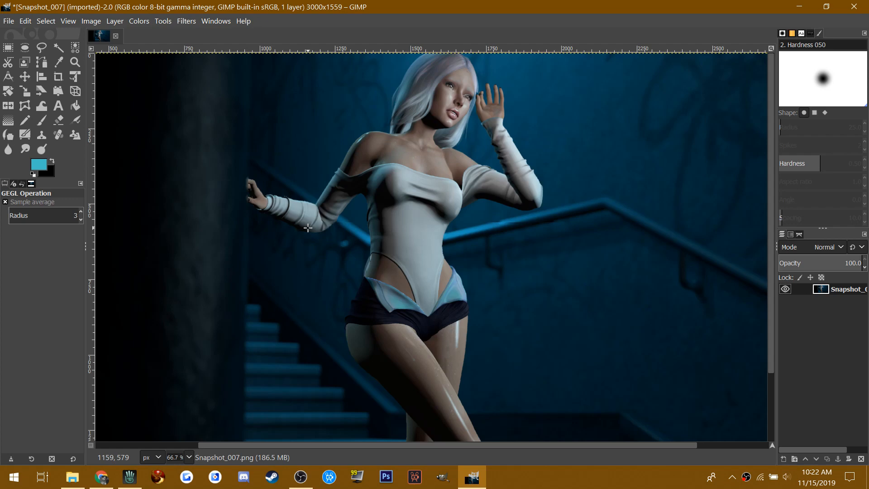
scroll(308, 228, up, 1)
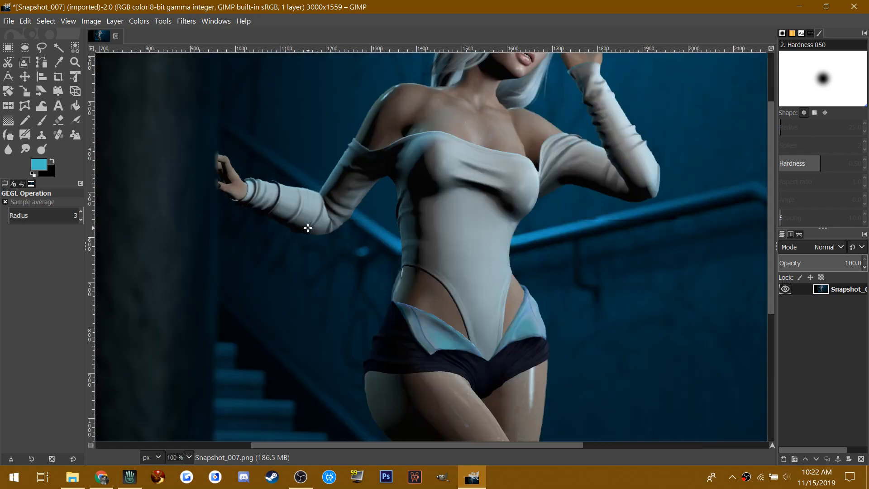
scroll(308, 228, up, 3)
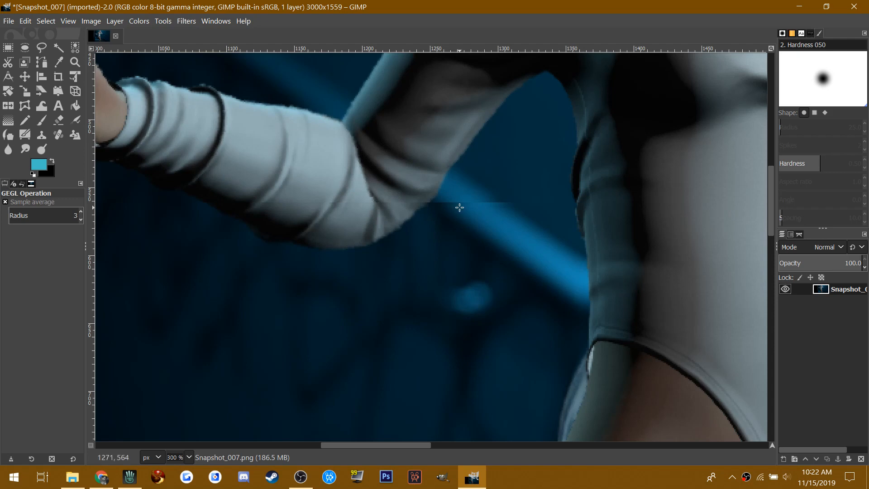
scroll(491, 199, left, 10)
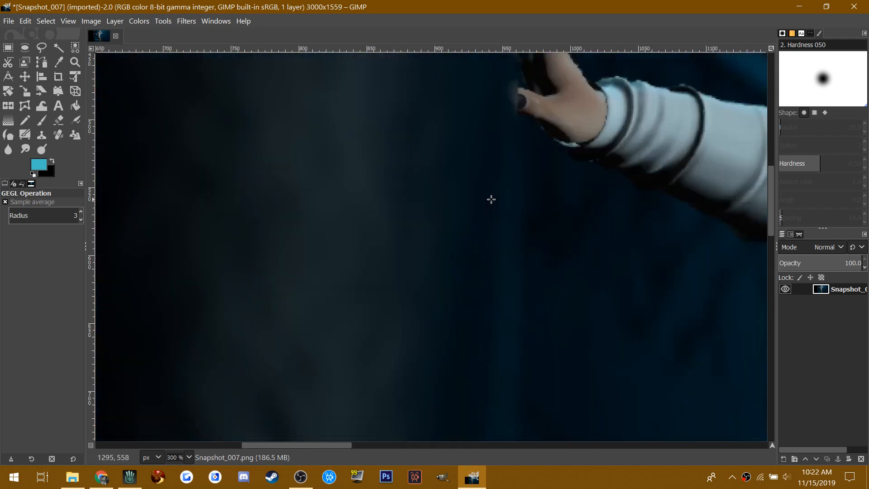
- Switch to Second Life and save a 2999 x 1559 lossless PNG snapshot of the posed avatar to disk
click(124, 475)
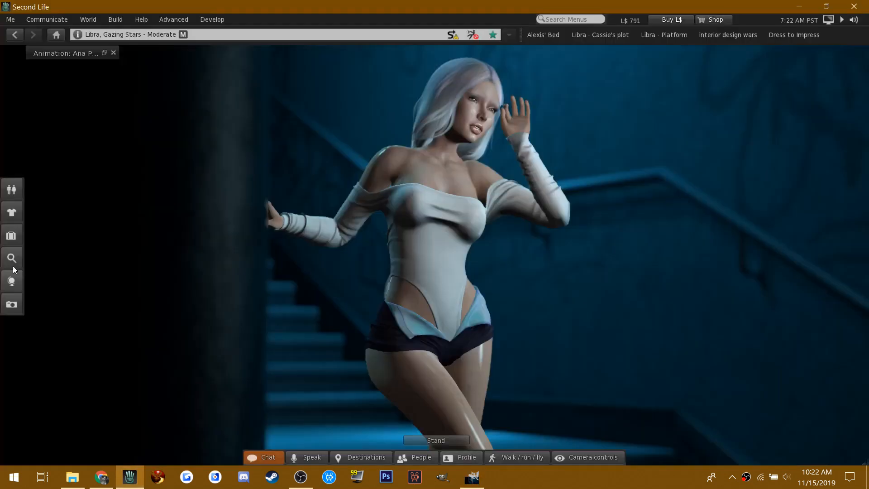
click(13, 304)
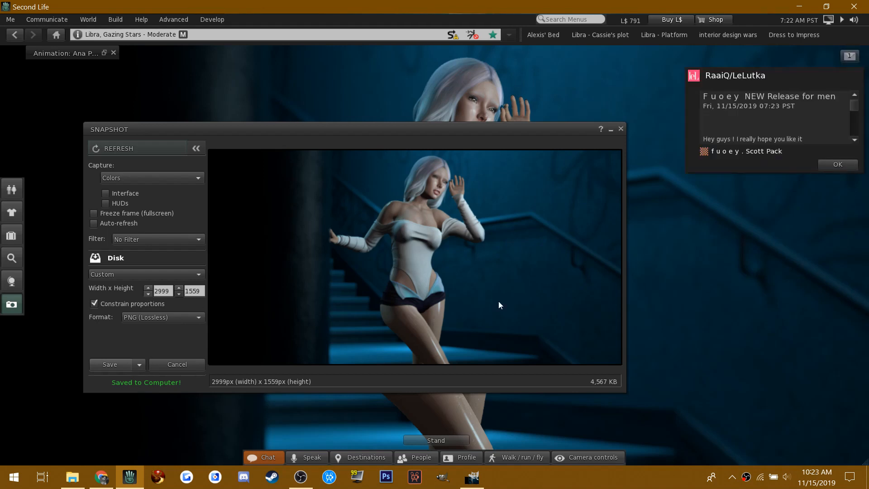
click(833, 165)
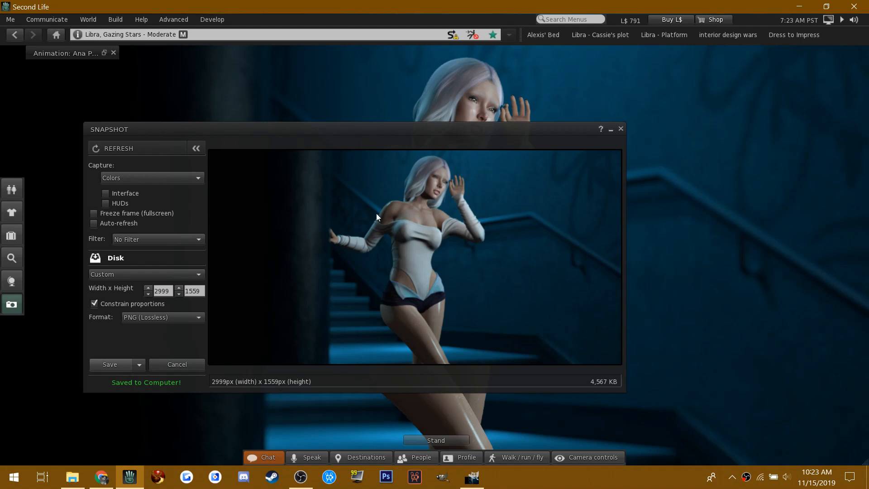
click(621, 129)
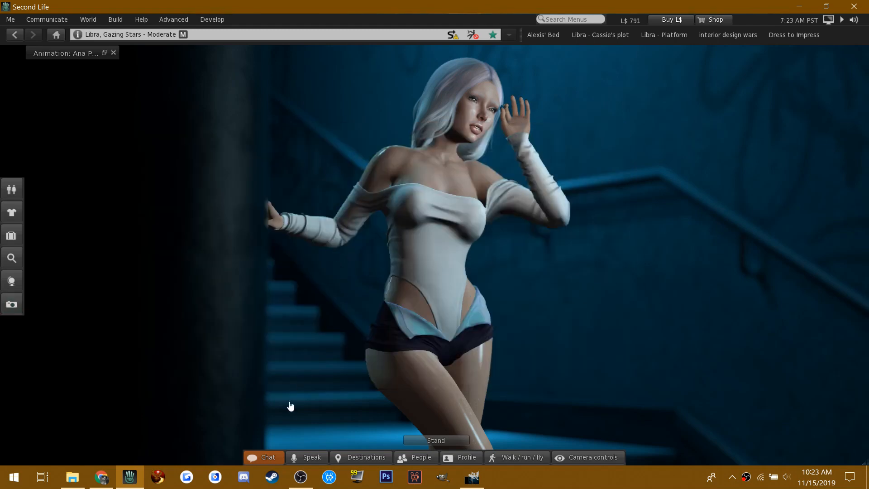
- Switch to GIMP and soften the upper outline of the avatar's bent sleeve with the Blur tool
click(472, 477)
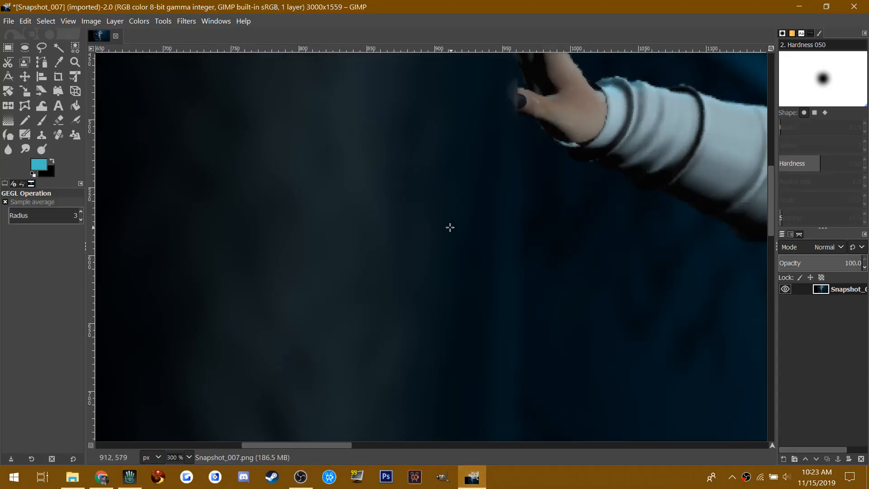
scroll(454, 197, up, 3)
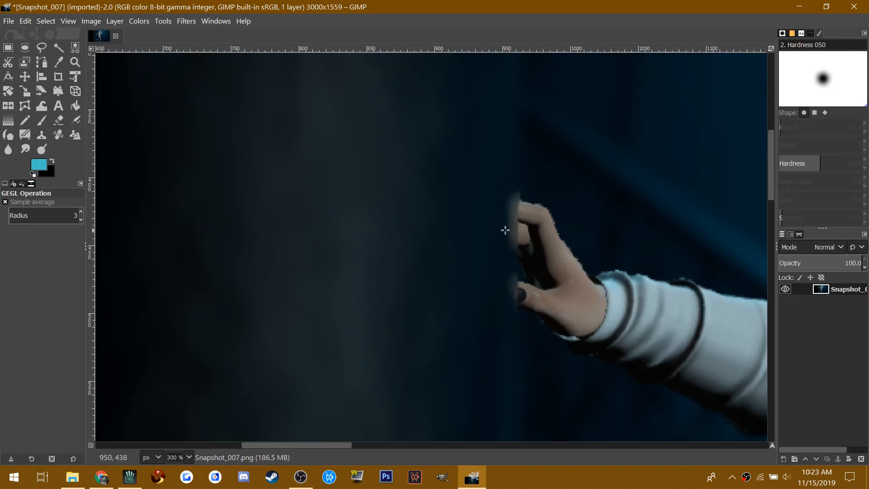
drag(346, 443, 425, 453)
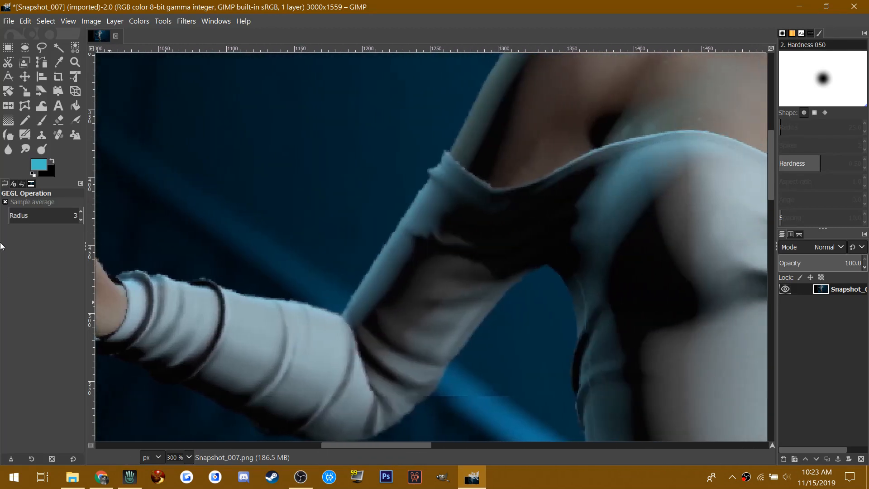
click(9, 149)
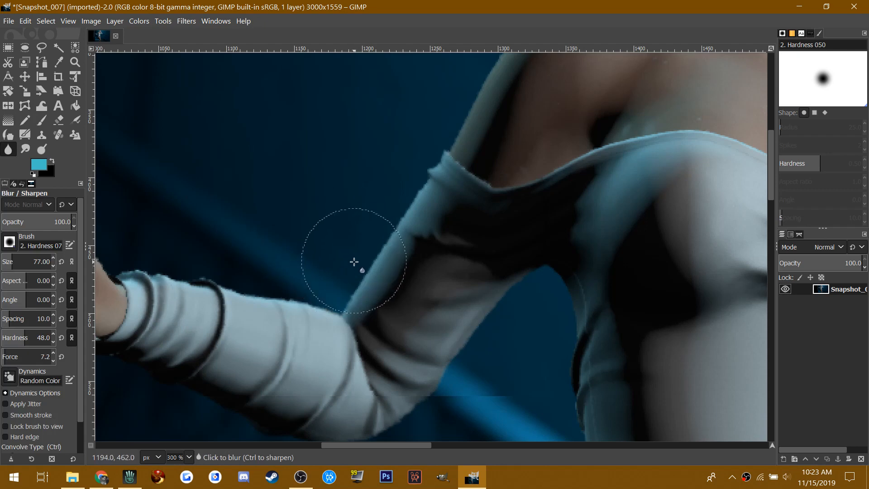
mouse_move(383, 240)
mouse_down()
mouse_move(336, 265)
mouse_move(200, 265)
mouse_move(280, 272)
mouse_move(143, 267)
mouse_up()
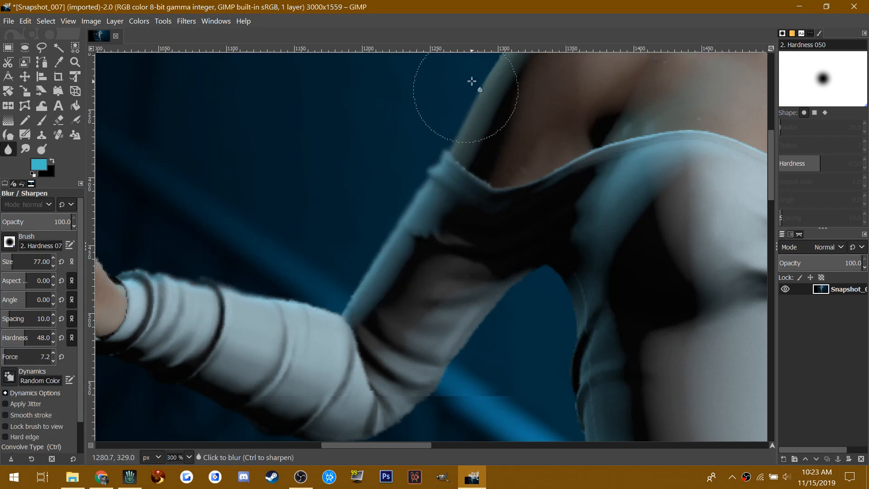
- Blur the jagged outline of the bare shoulder and upper arm against the blue wall
scroll(438, 133, up, 10)
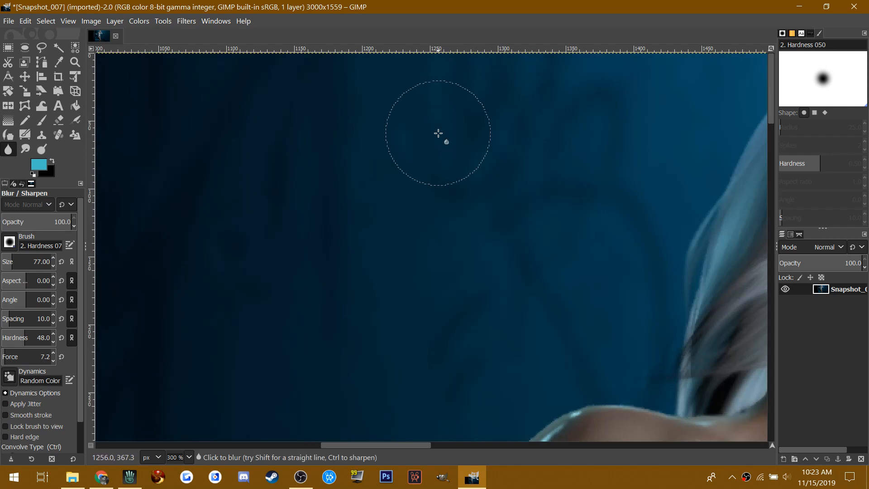
drag(770, 83, 770, 116)
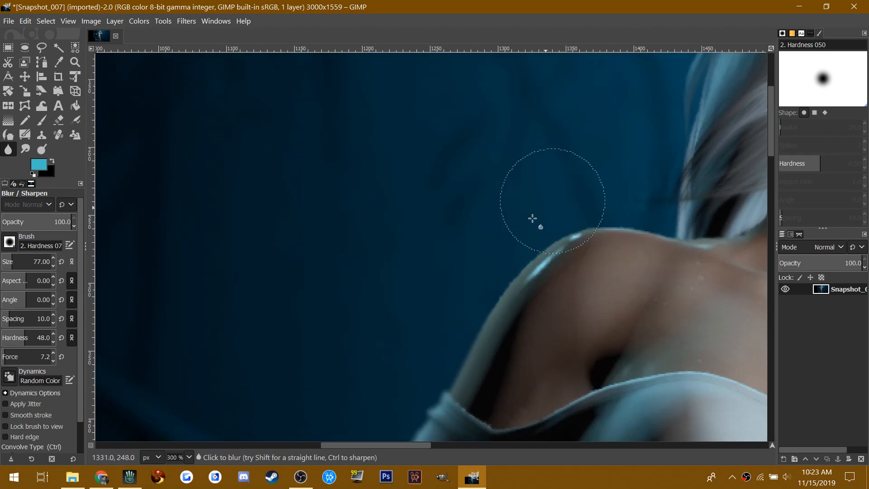
mouse_move(532, 222)
mouse_down()
mouse_move(709, 223)
mouse_move(660, 238)
mouse_move(608, 228)
mouse_move(547, 236)
mouse_move(466, 337)
mouse_up()
- Set the Blur brush size to 47 and soften the sleeve folds at the elbow and the adjacent torso outline
scroll(465, 337, down, 20)
scroll(465, 337, up, 5)
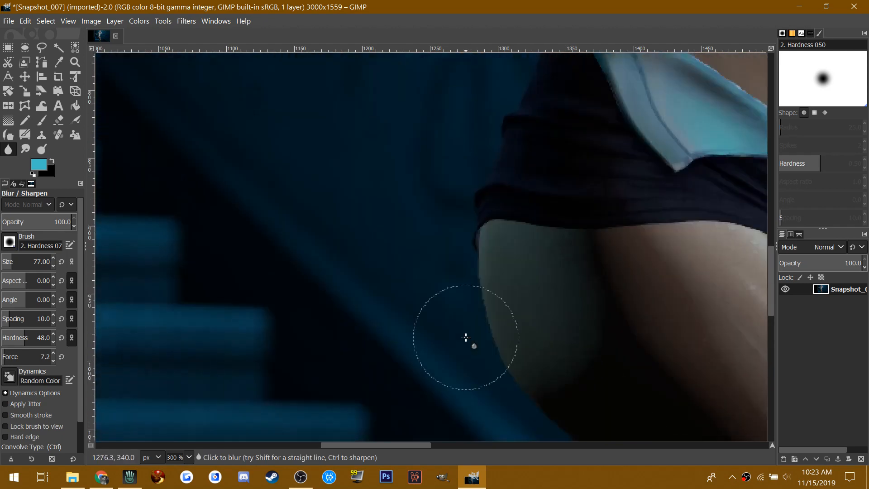
scroll(465, 337, up, 18)
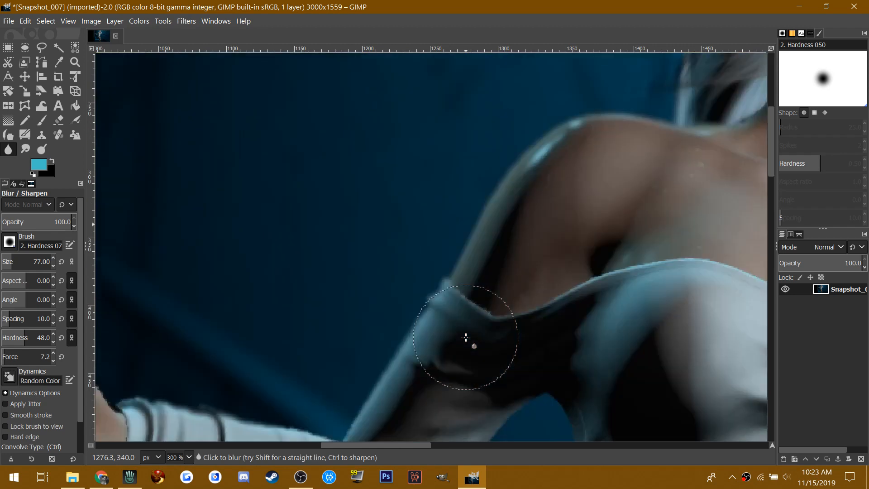
drag(769, 154, 771, 208)
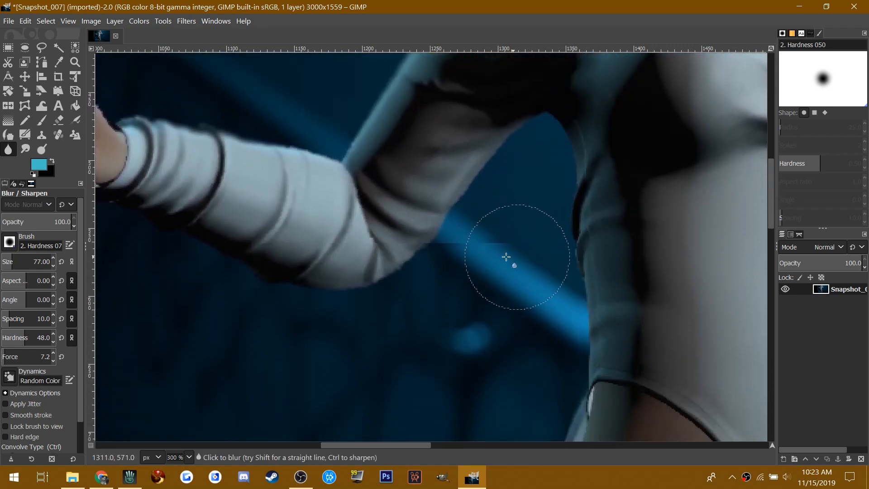
drag(22, 262, 20, 262)
scroll(20, 263, down, 7)
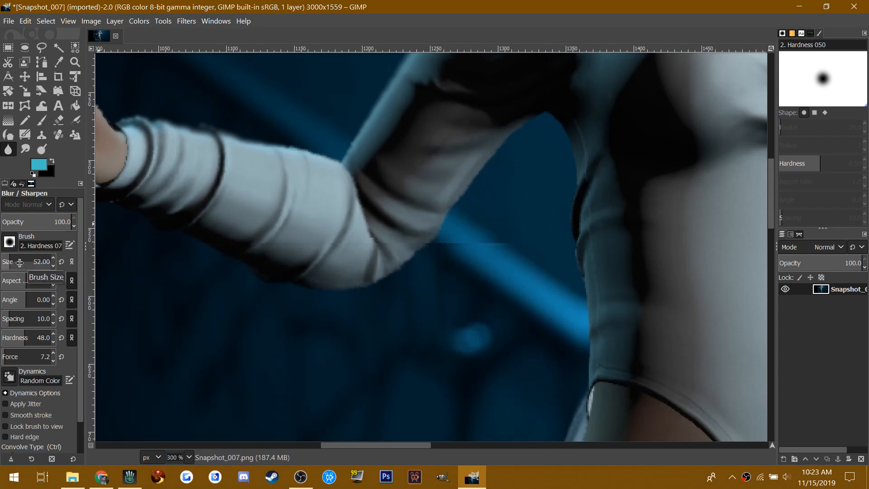
scroll(19, 263, down, 4)
mouse_move(32, 265)
mouse_down()
mouse_move(3, 266)
mouse_move(70, 267)
mouse_move(9, 265)
mouse_up()
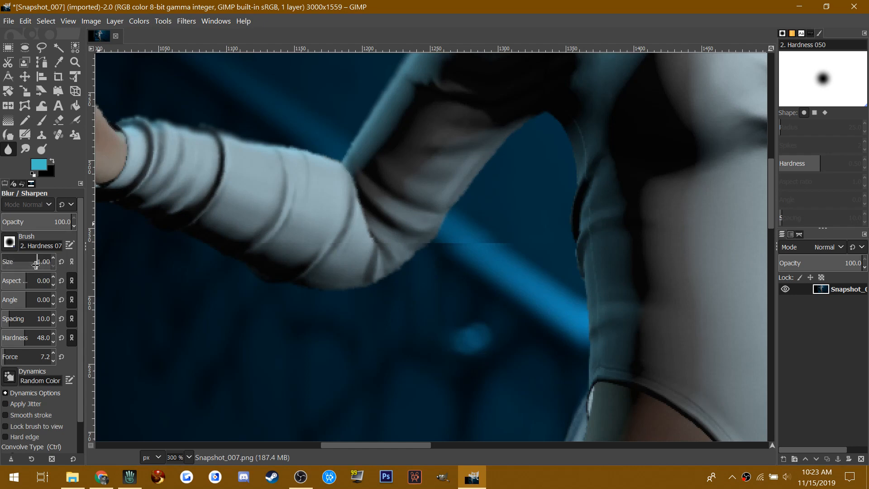
scroll(35, 266, up, 20)
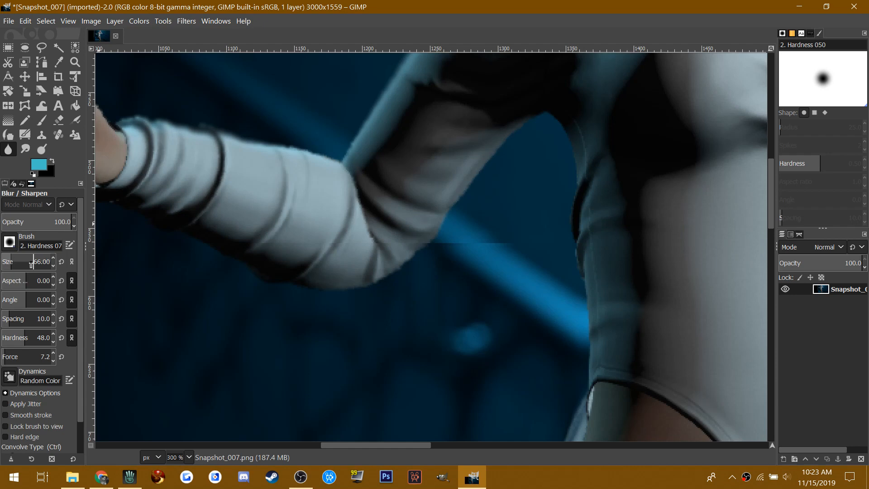
scroll(32, 265, down, 5)
scroll(20, 263, down, 14)
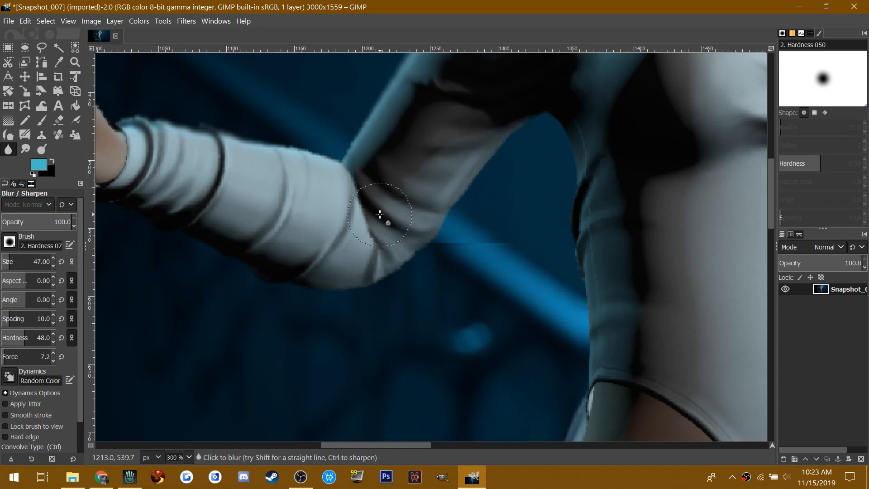
mouse_move(430, 248)
mouse_down()
mouse_move(486, 142)
mouse_move(566, 137)
mouse_move(583, 329)
mouse_up()
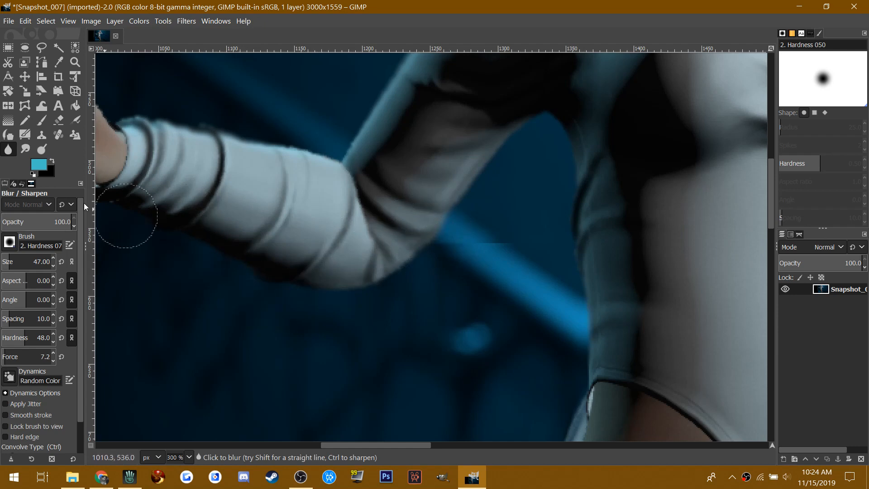
- Heal the horizontal seam across the railing between the bent arm and torso, using a size 26 brush sampled from the rail
click(55, 136)
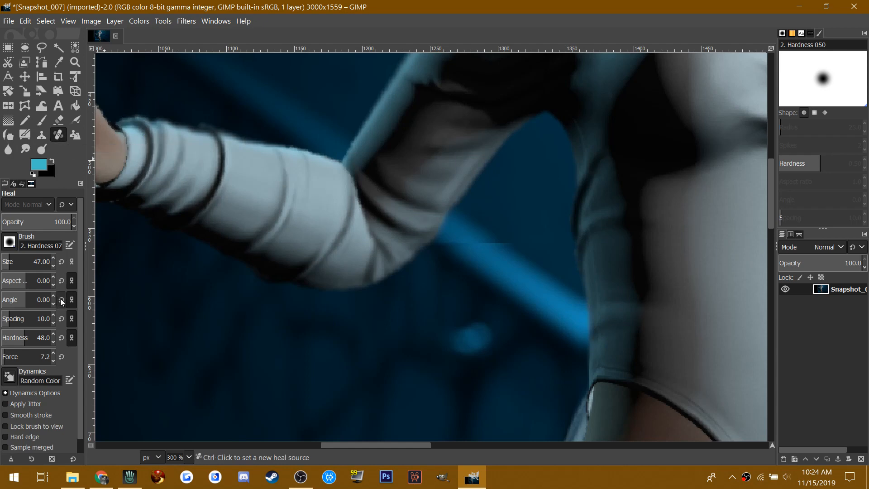
scroll(80, 277, down, 1)
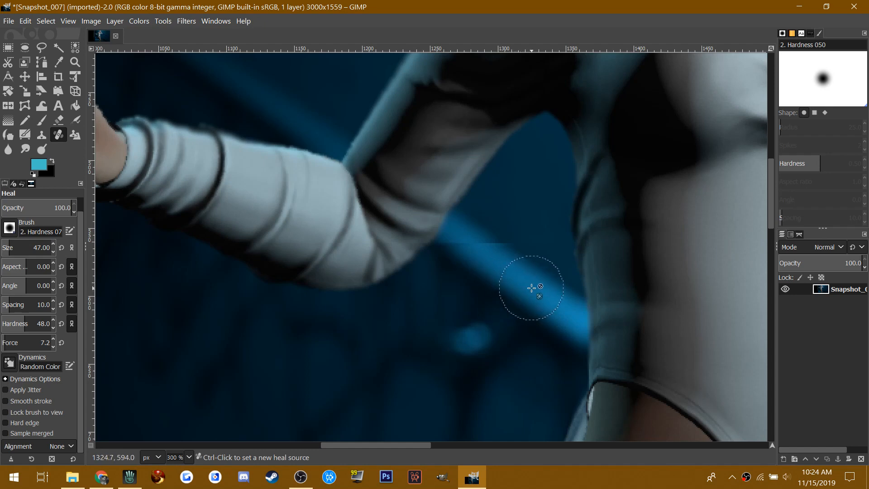
click(7, 245)
ctrl+click(536, 277)
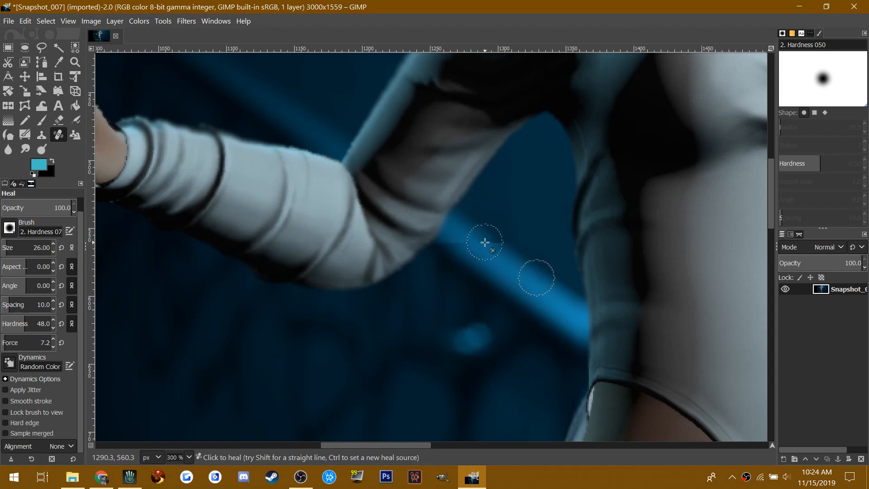
mouse_move(487, 243)
mouse_down()
mouse_move(499, 248)
mouse_move(470, 240)
mouse_up()
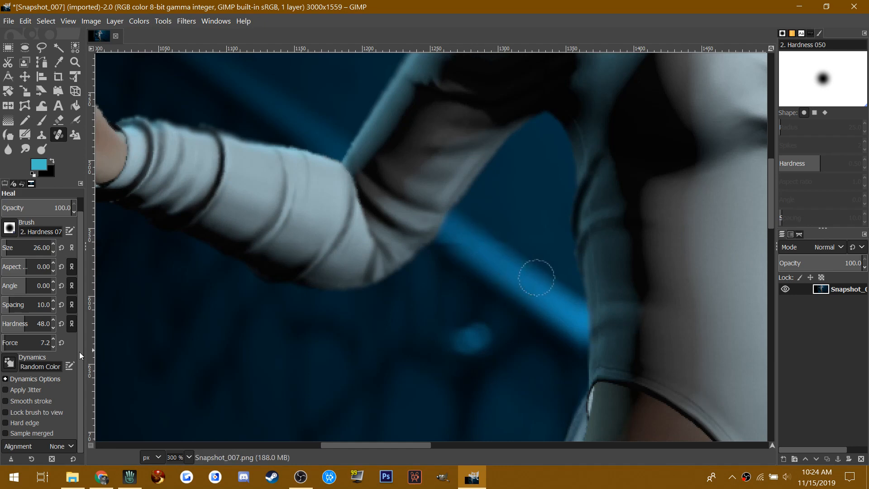
- Touch up the forearm sleeve with the Heal tool at force 11.9 and size 8, and blur the cuff's upper edge
drag(45, 345, 46, 345)
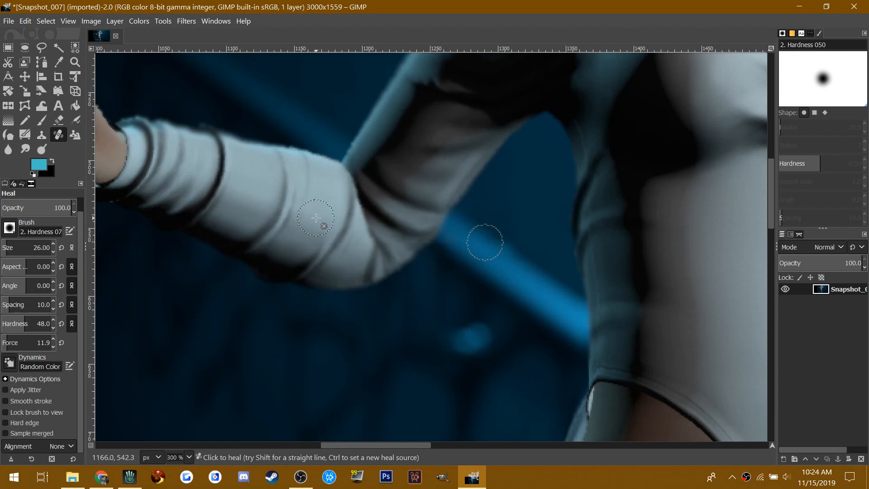
click(24, 249)
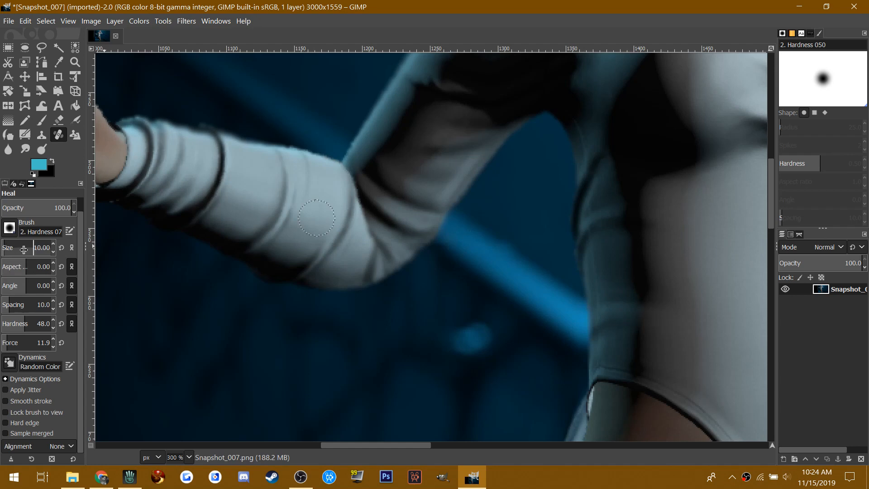
scroll(24, 249, down, 2)
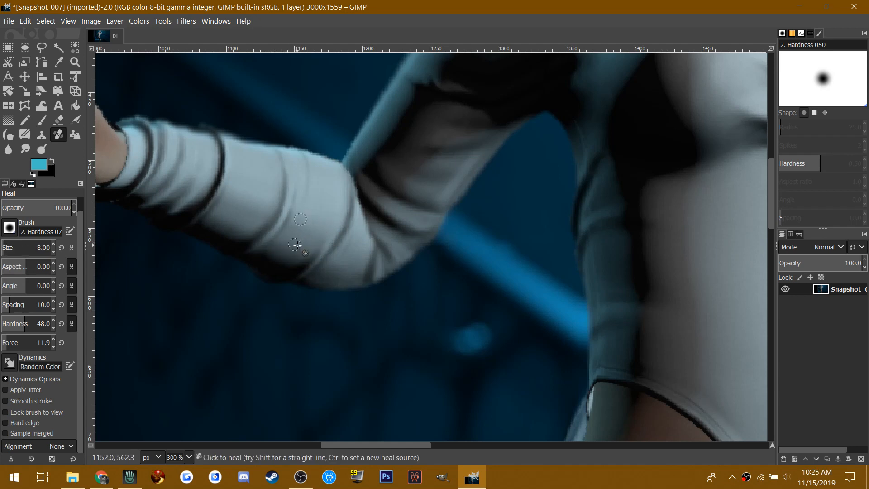
ctrl+click(401, 237)
click(355, 257)
click(8, 149)
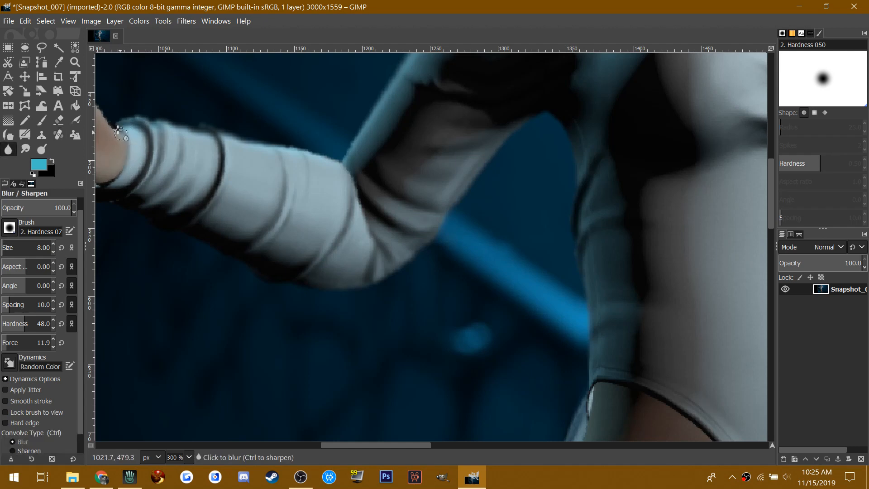
drag(165, 117, 180, 143)
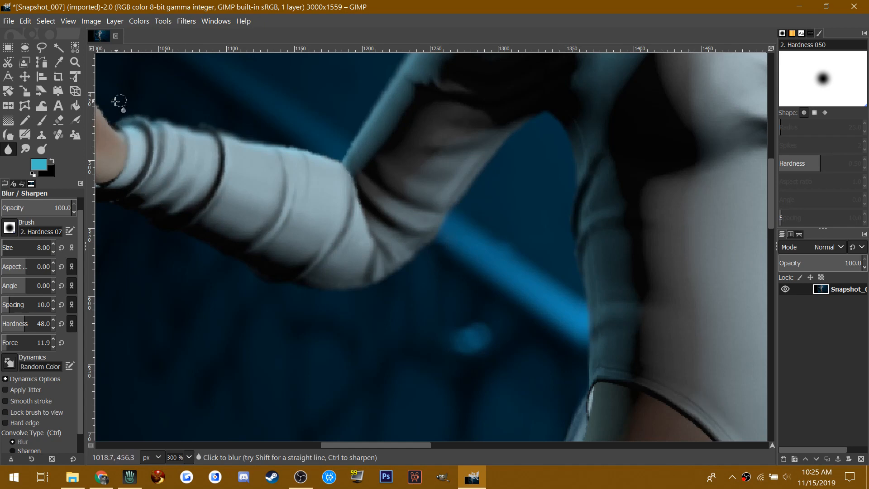
- Heal the broken railing section beside the chest with a size 31 brush sampled from the rail, and undo the last stray stroke
drag(373, 443, 507, 428)
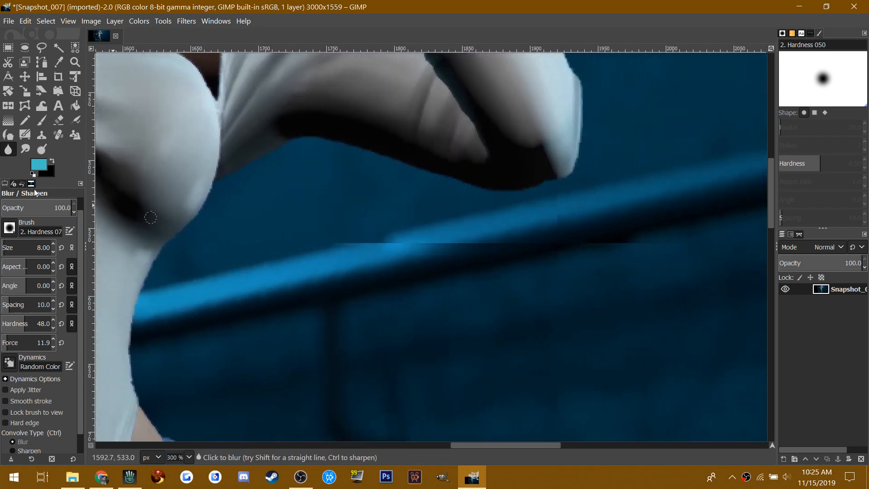
click(59, 135)
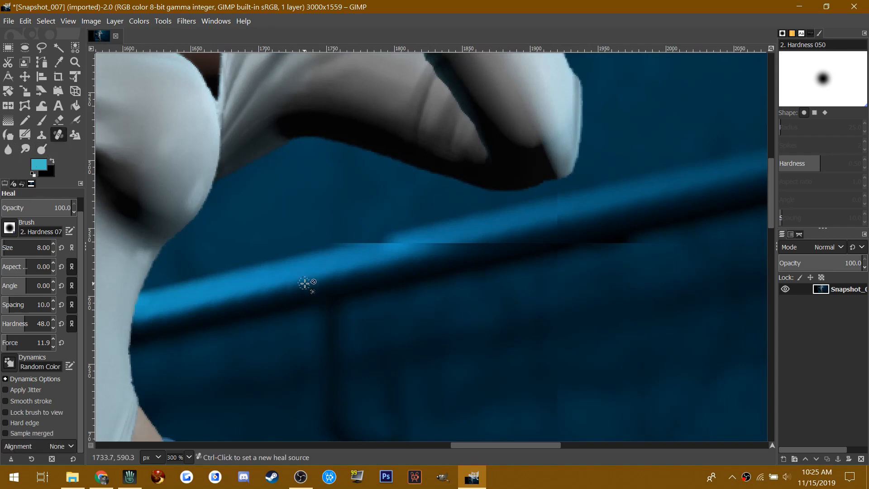
ctrl+click(271, 280)
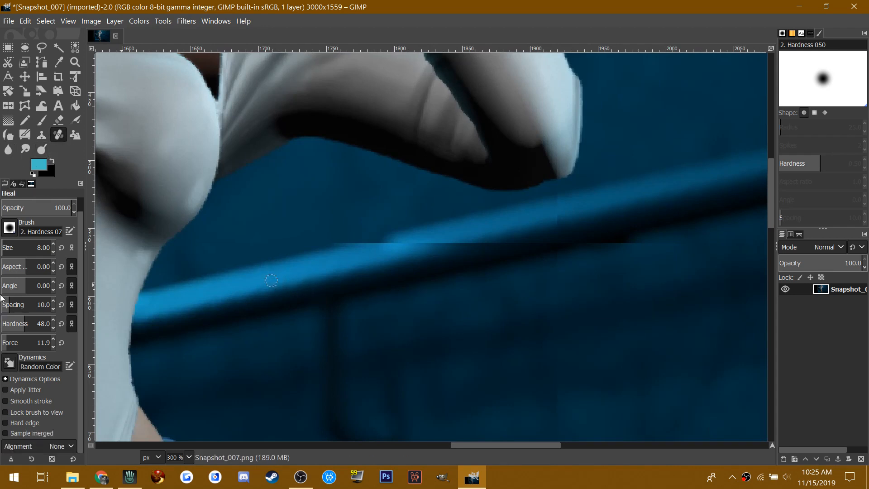
scroll(28, 249, up, 1)
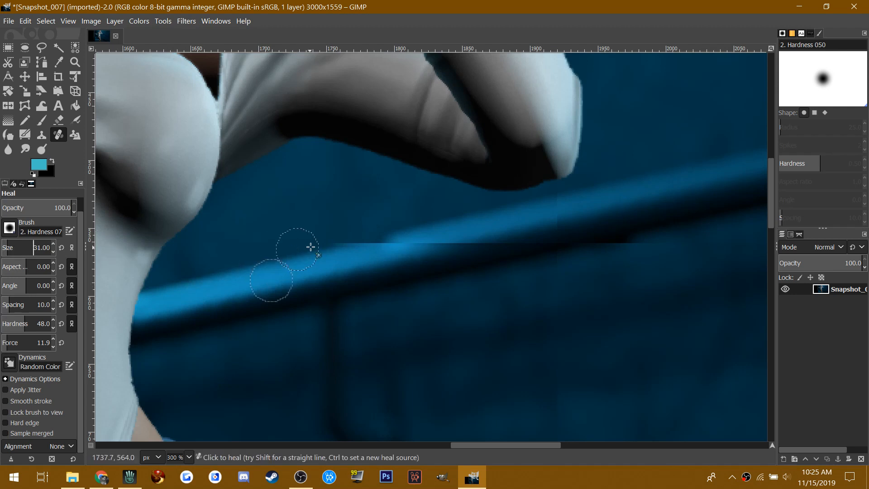
mouse_move(392, 252)
mouse_down()
mouse_move(431, 240)
mouse_move(355, 258)
mouse_move(443, 236)
mouse_move(336, 263)
mouse_move(448, 237)
mouse_move(362, 256)
mouse_move(342, 240)
mouse_move(347, 225)
mouse_move(368, 219)
mouse_up()
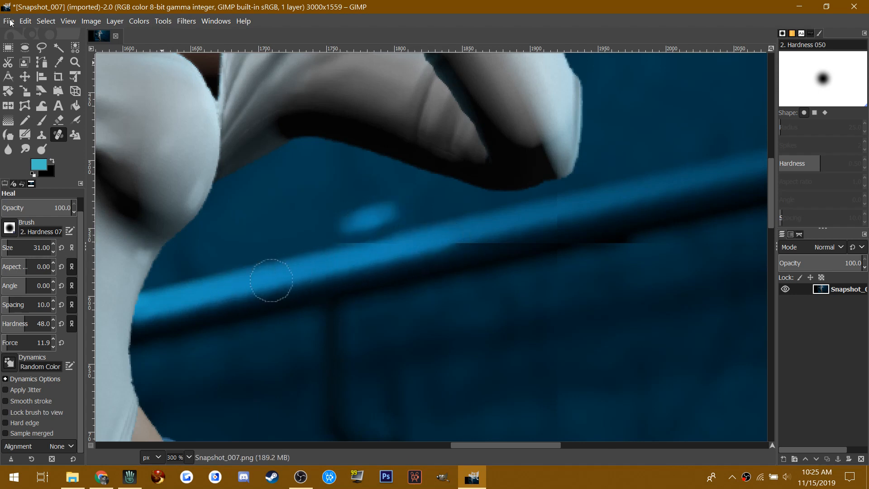
click(25, 20)
click(26, 37)
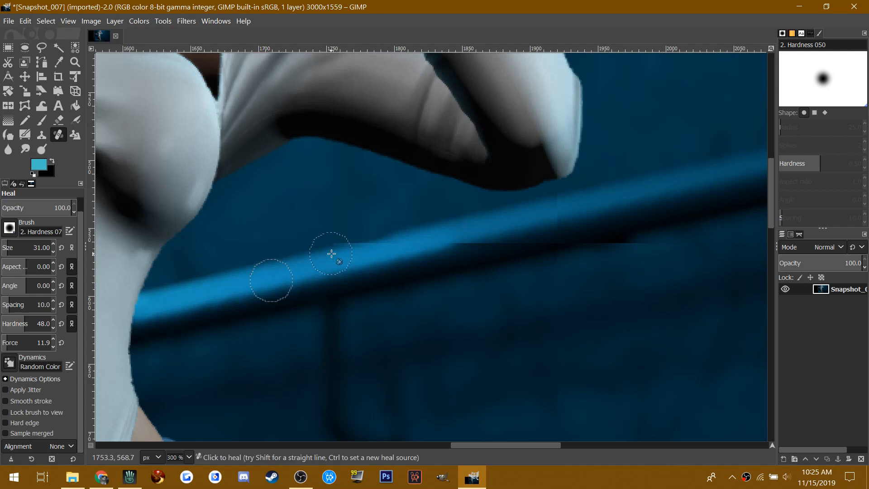
- Heal the remaining seam along the railing's bright band below the other arm, resampling clean rail areas as sources
ctrl+click(260, 267)
mouse_move(371, 246)
mouse_down()
mouse_move(382, 243)
mouse_move(339, 248)
mouse_move(385, 241)
mouse_move(340, 245)
mouse_move(384, 232)
mouse_move(336, 243)
mouse_move(405, 229)
mouse_up()
ctrl+click(621, 192)
mouse_move(577, 206)
mouse_down()
mouse_move(555, 208)
mouse_move(566, 202)
mouse_move(546, 216)
mouse_up()
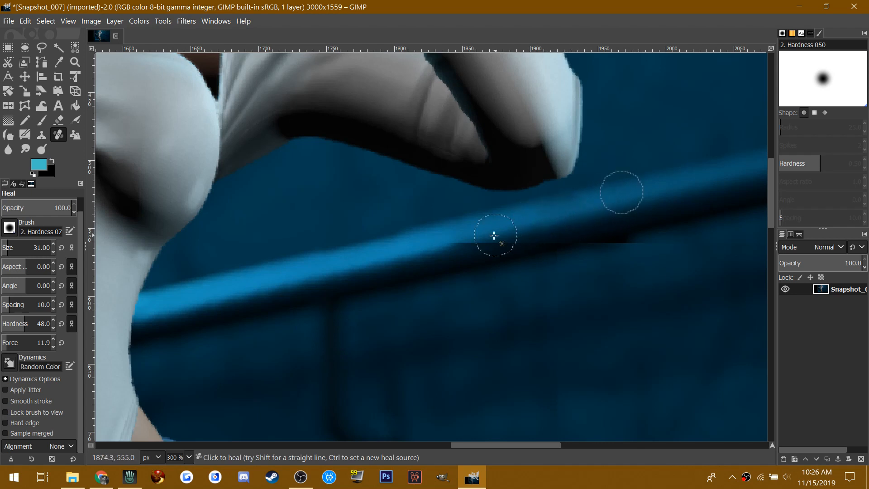
ctrl+click(410, 256)
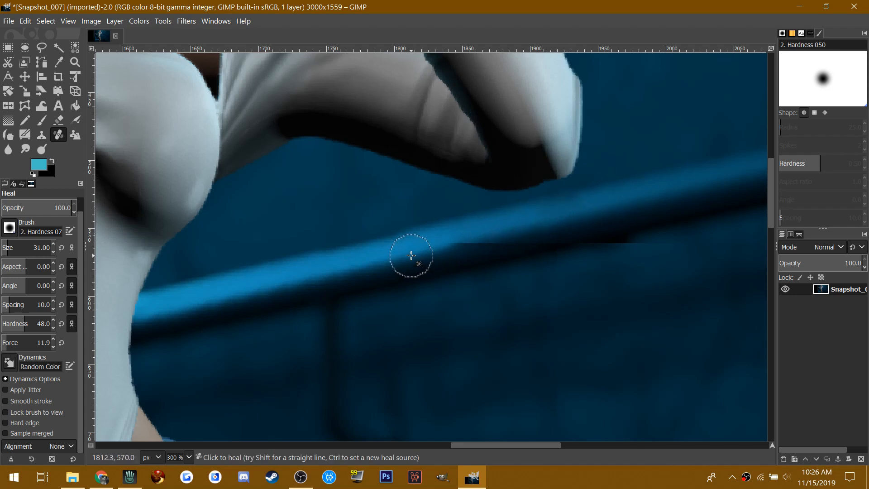
mouse_move(484, 235)
mouse_down()
mouse_move(445, 244)
mouse_move(542, 227)
mouse_move(432, 248)
mouse_up()
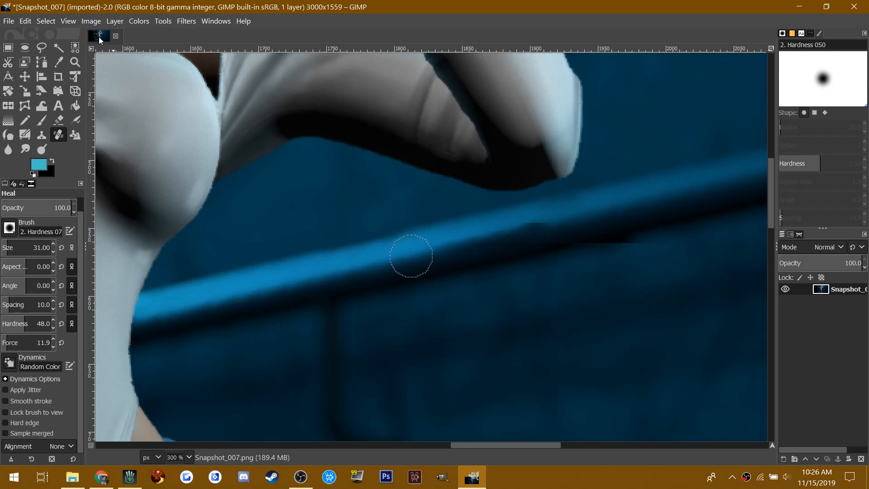
- Open the undo history to review the recent Heal strokes
click(28, 23)
click(45, 62)
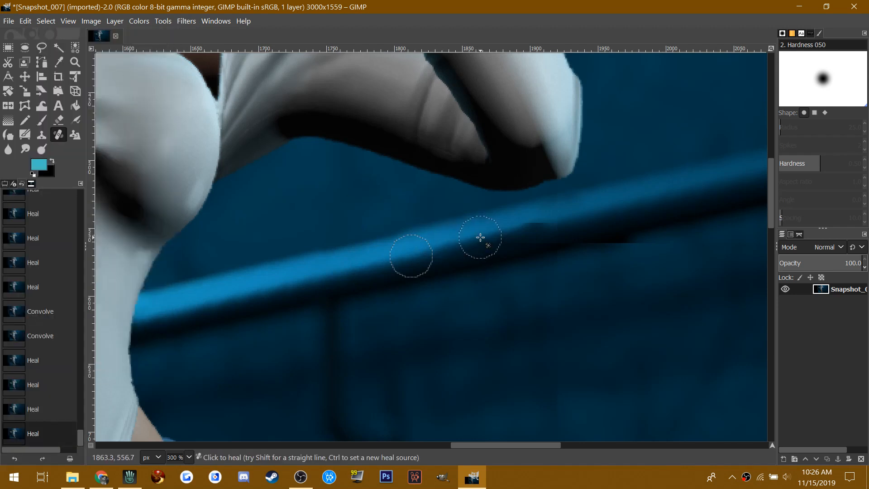
click(23, 22)
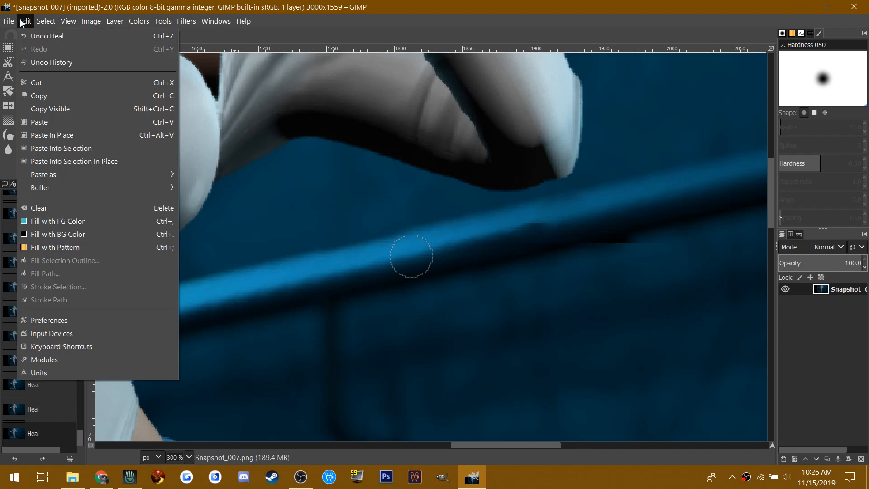
click(22, 23)
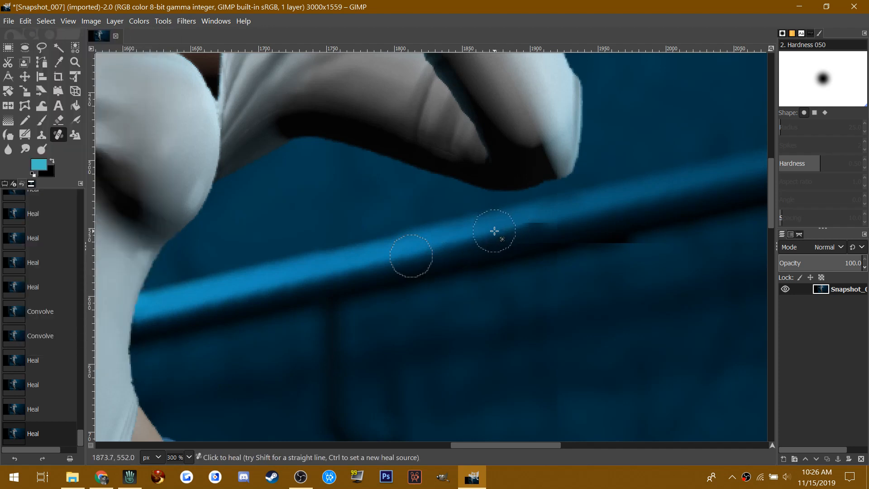
- Heal the dark notch below the elbow and the leftover seam on the railing's lower edge, sampling the wall beneath it
drag(562, 216, 487, 232)
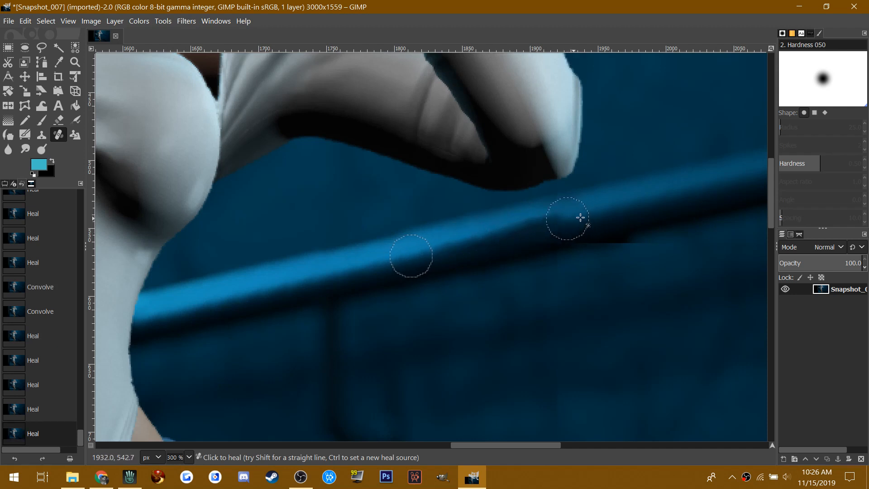
drag(591, 213, 563, 217)
click(513, 227)
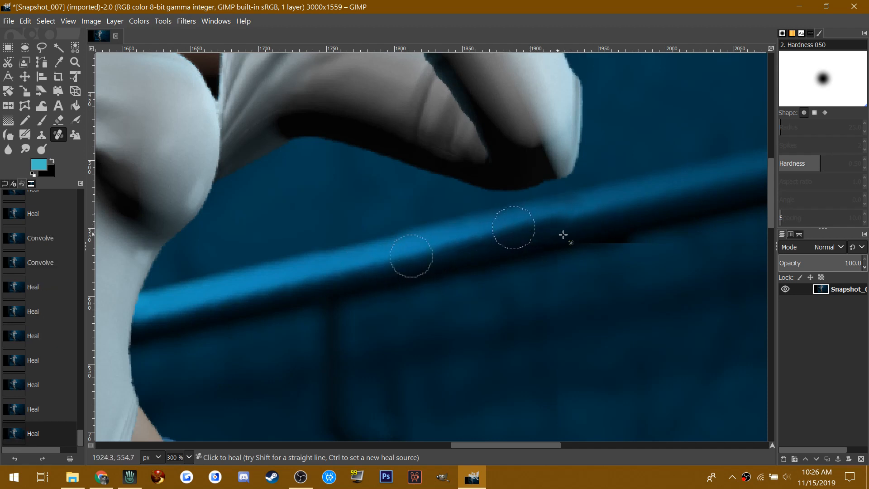
ctrl+click(508, 265)
mouse_move(590, 246)
mouse_down()
mouse_move(635, 236)
mouse_move(591, 254)
mouse_up()
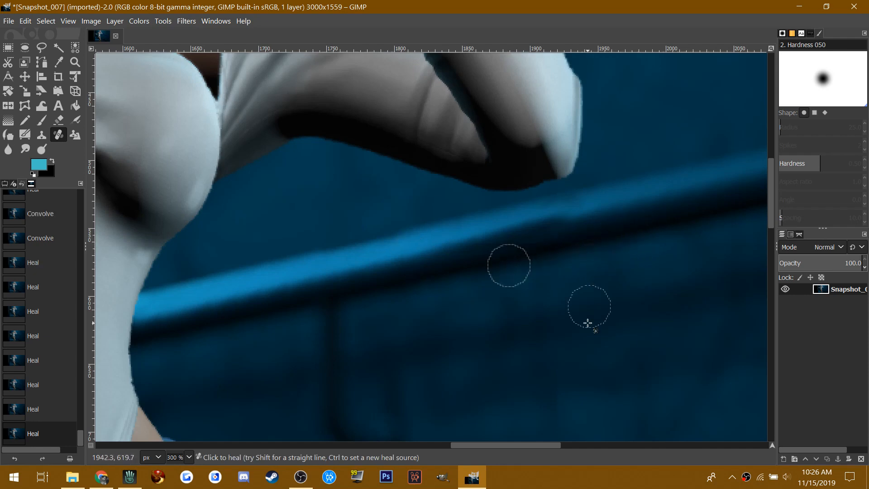
- Heal the uneven patch on the dark blue wall beneath the railing
scroll(589, 355, down, 10)
scroll(589, 355, up, 10)
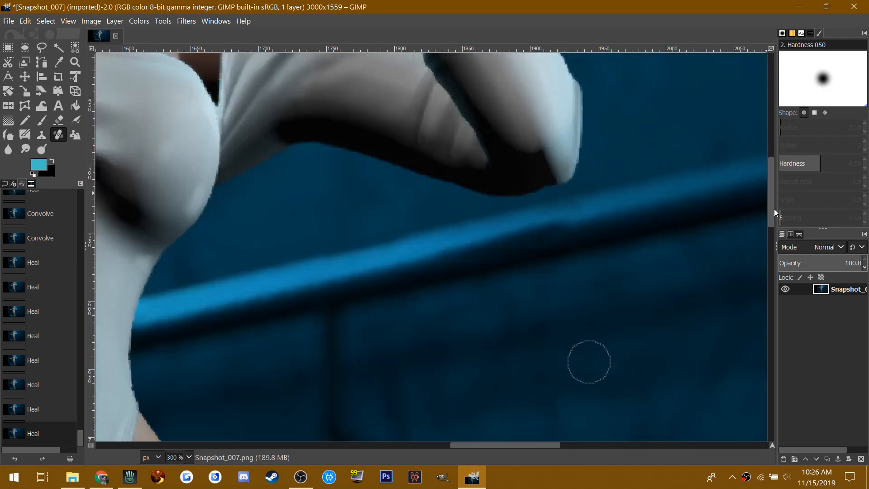
drag(767, 196, 770, 230)
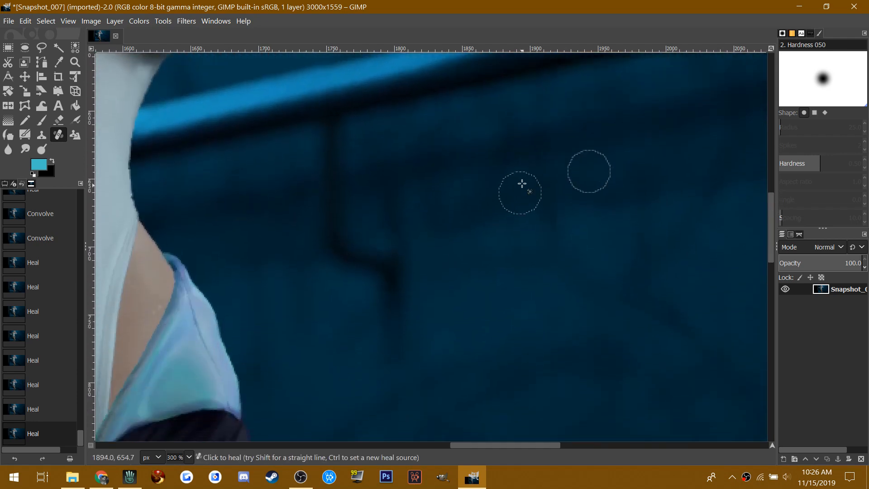
drag(544, 143, 558, 229)
drag(770, 244, 771, 207)
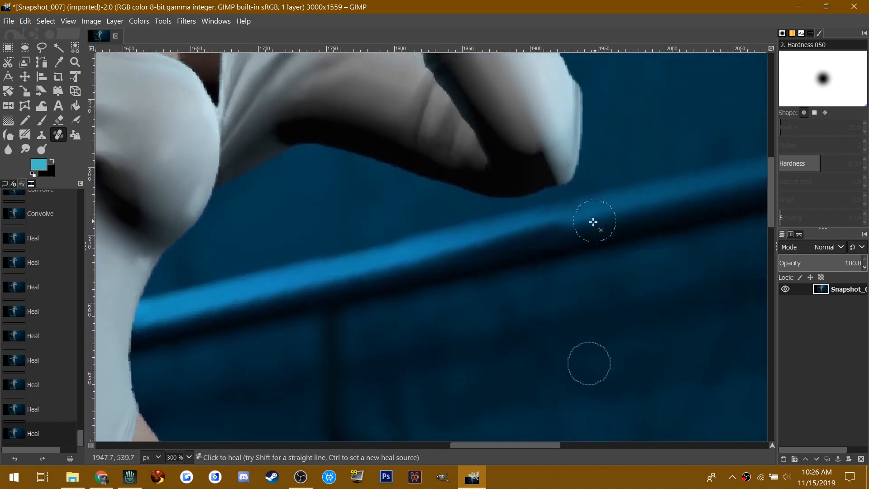
- Heal the seam where the railing passes below the elbow tip, resampling sources along the railing's dark underside
ctrl+click(511, 275)
drag(550, 269, 555, 268)
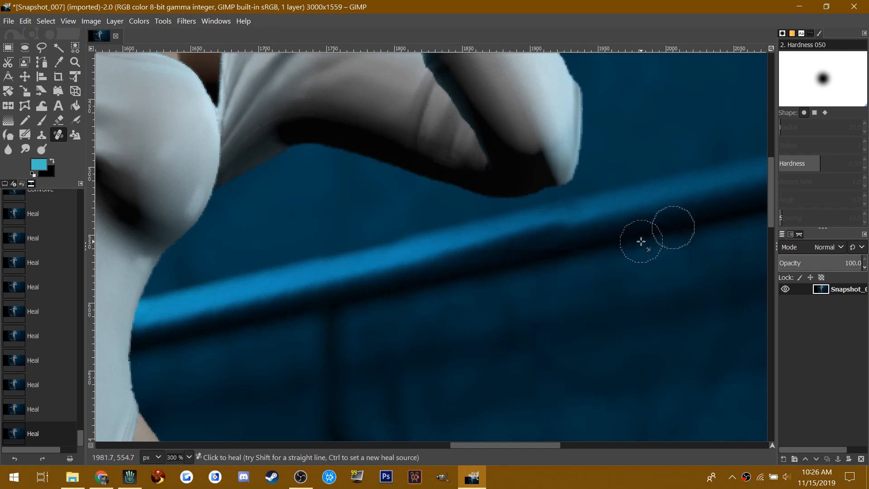
click(664, 227)
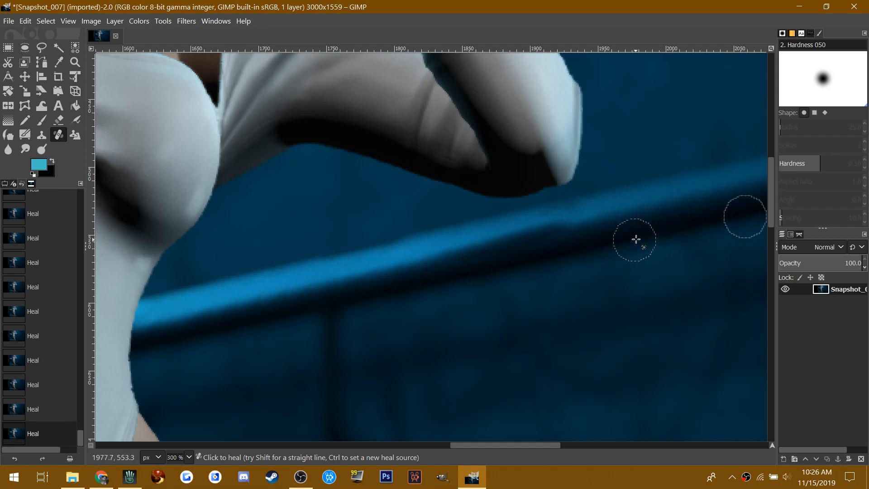
key(ctrl)
ctrl+click(518, 274)
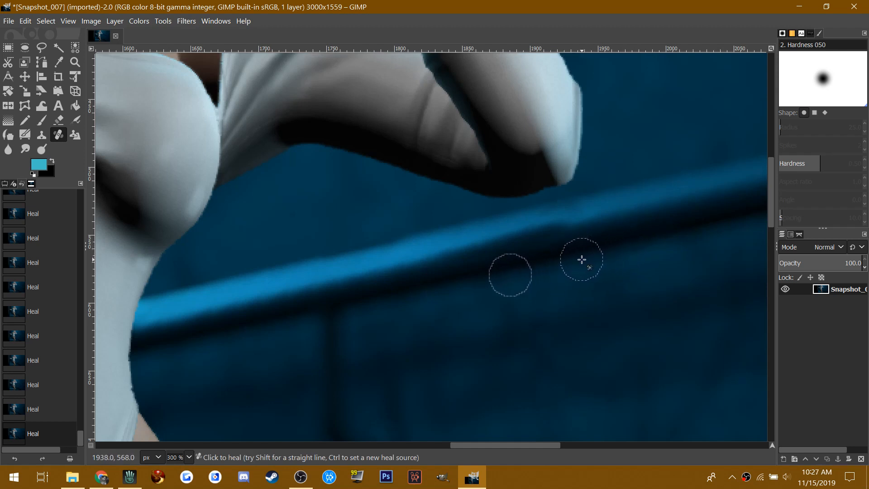
- Heal the uneven spots along the railing section that descends past its bend, sampling a clean part of the same rail
drag(494, 444, 547, 437)
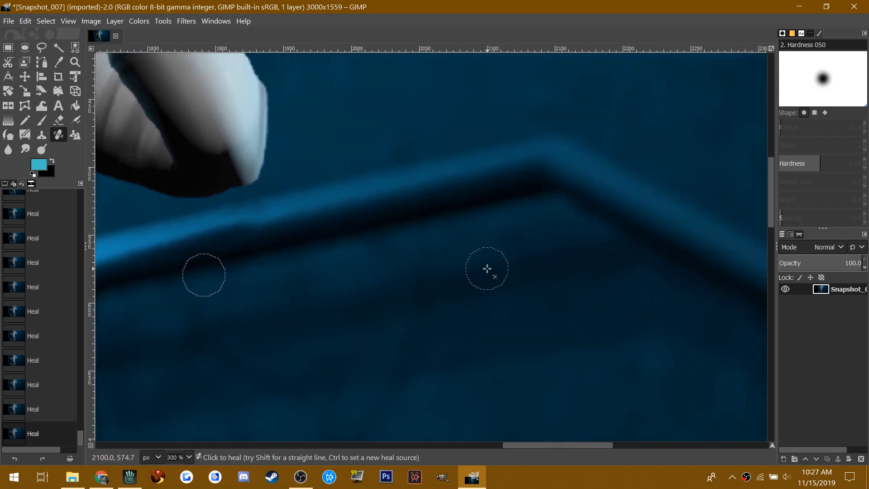
ctrl+click(662, 210)
mouse_move(707, 241)
mouse_down()
mouse_move(732, 252)
mouse_move(681, 230)
mouse_move(751, 256)
mouse_move(687, 239)
mouse_up()
drag(595, 446, 652, 446)
mouse_move(464, 260)
mouse_down()
mouse_move(417, 238)
mouse_move(477, 257)
mouse_up()
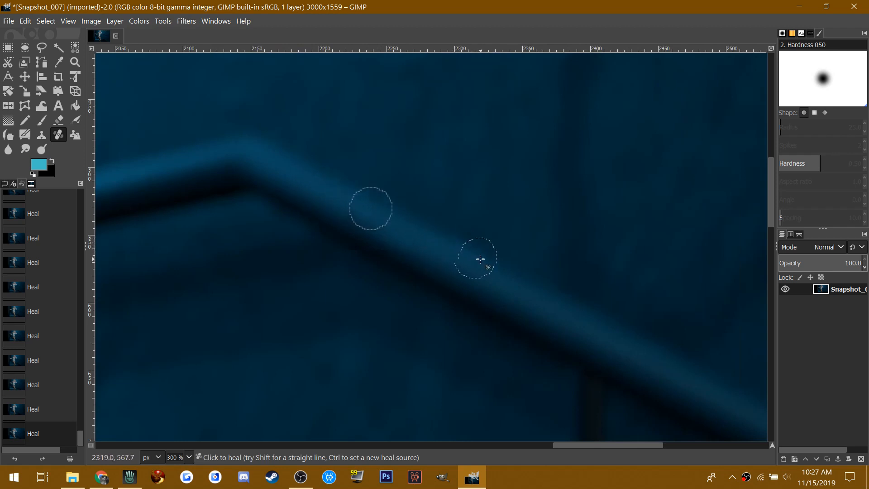
- Heal the blotchy wall beneath the railing's bend, resampling clean dark blue areas as sources
ctrl+click(240, 225)
mouse_move(293, 246)
mouse_down()
mouse_move(190, 251)
mouse_move(230, 253)
mouse_up()
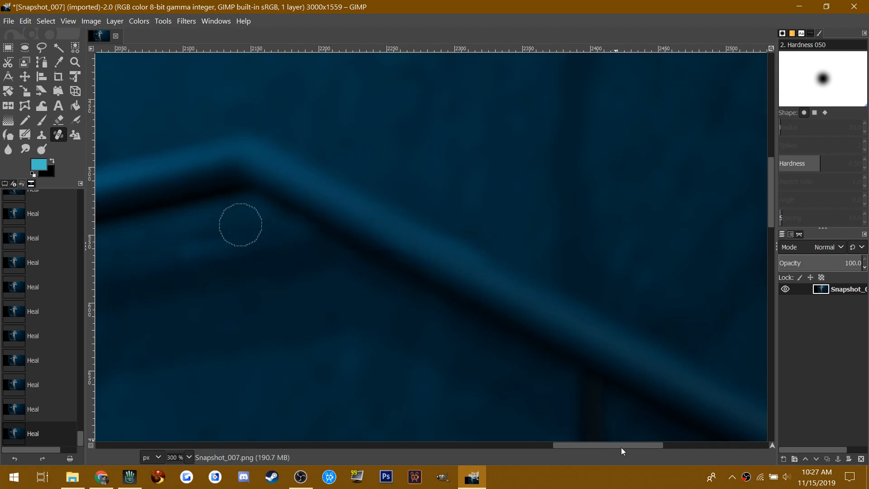
drag(620, 446, 571, 441)
ctrl+click(523, 324)
mouse_move(466, 249)
mouse_down()
mouse_move(544, 242)
mouse_move(425, 264)
mouse_move(456, 251)
mouse_move(364, 259)
mouse_move(552, 243)
mouse_move(535, 237)
mouse_move(501, 242)
mouse_move(571, 237)
mouse_move(651, 252)
mouse_up()
ctrl+click(613, 223)
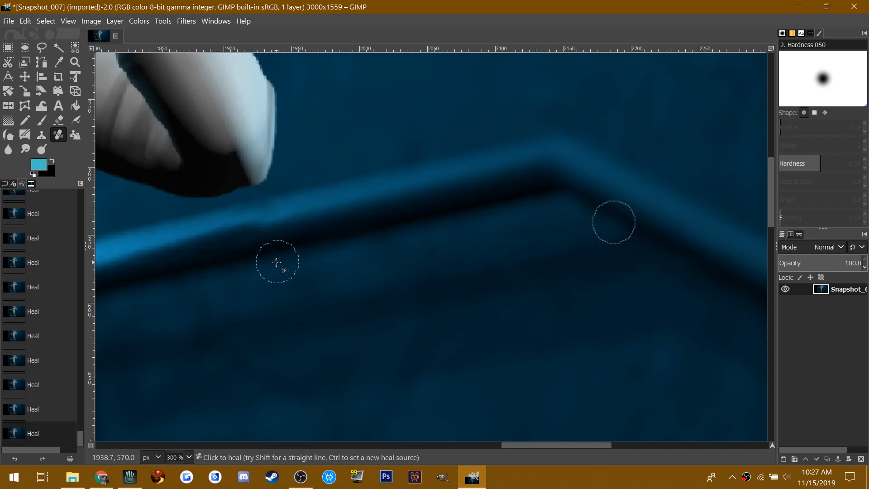
ctrl+click(394, 276)
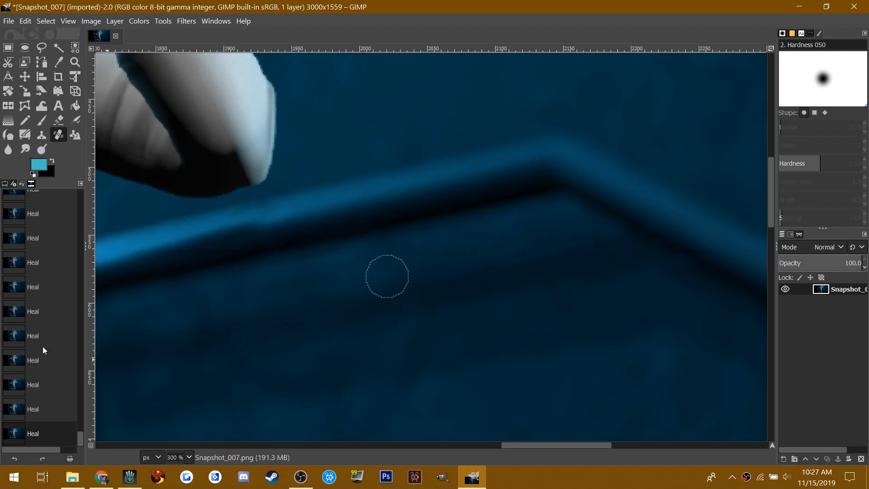
- Heal the uneven blue wall beside the raised sleeve, sampling the clean wall further from the arm
scroll(159, 281, up, 10)
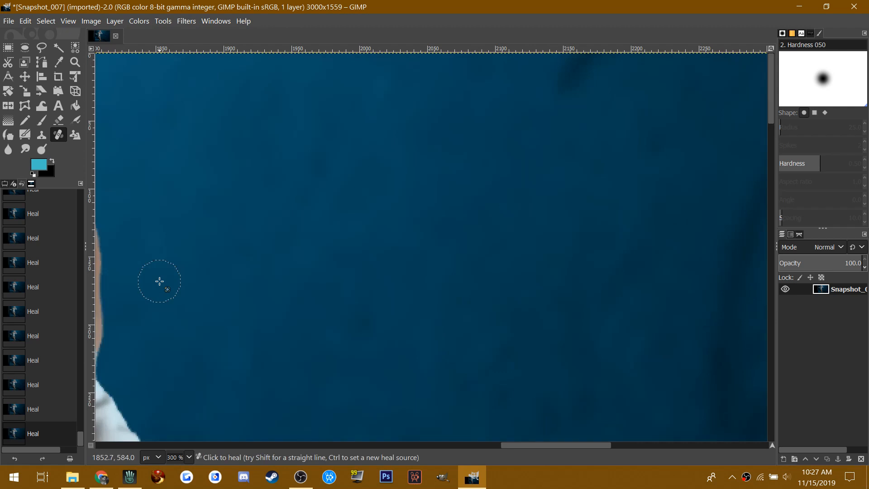
ctrl+click(295, 254)
scroll(252, 369, down, 10)
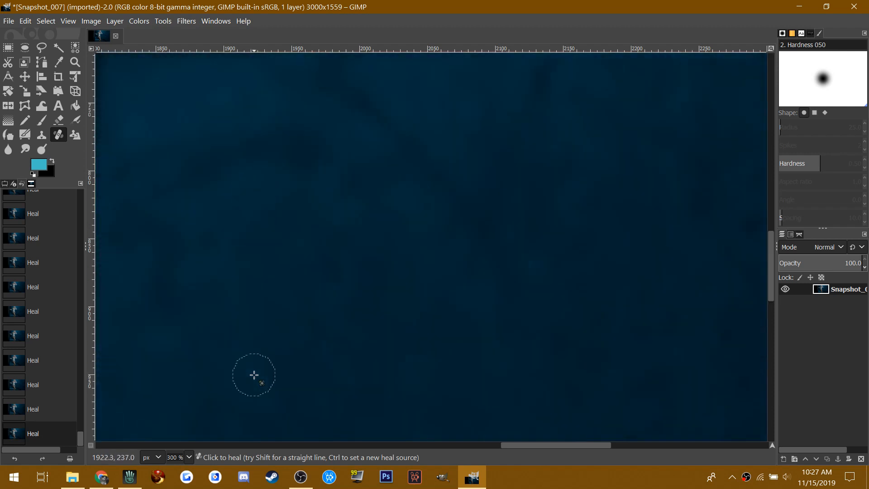
scroll(254, 375, up, 10)
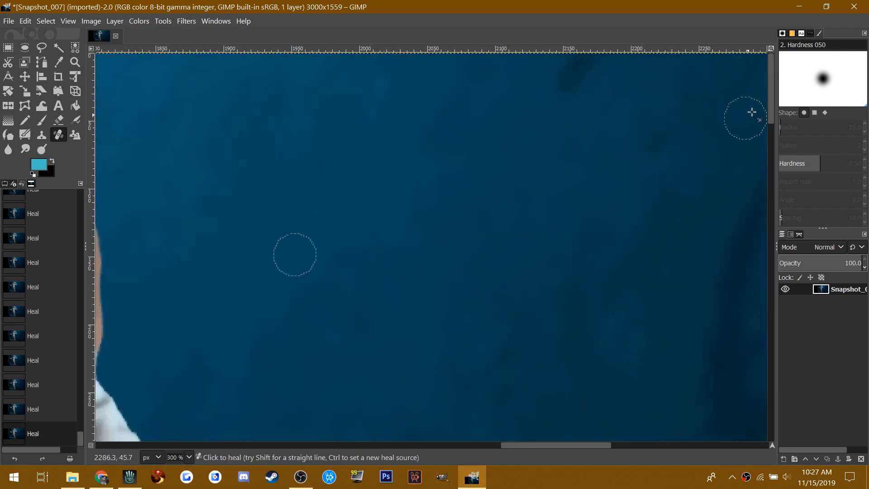
drag(769, 102, 767, 129)
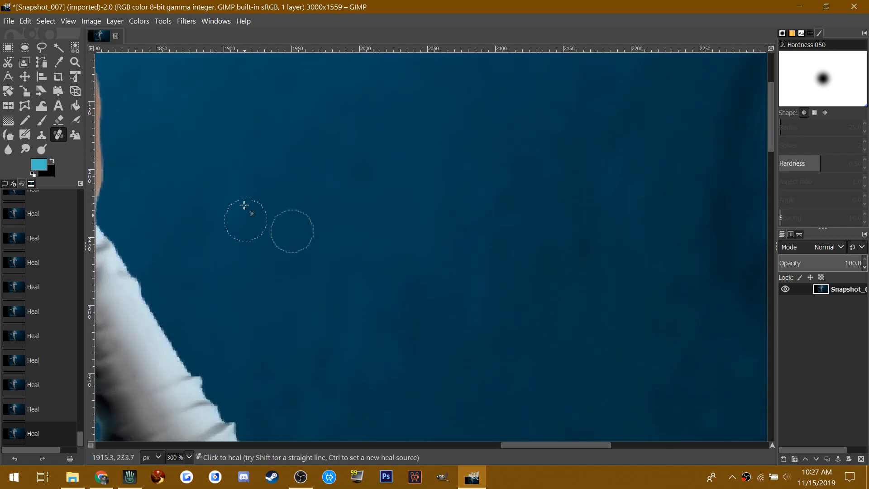
drag(247, 250, 249, 302)
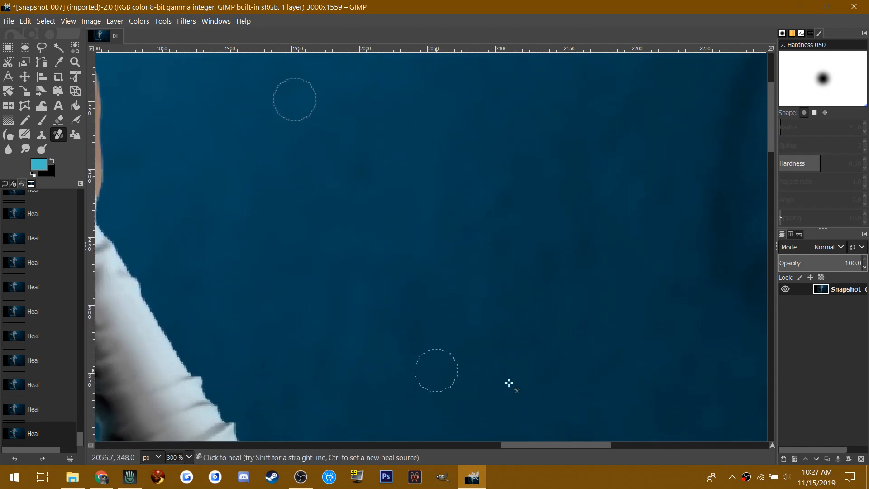
- Reduce the Heal brush size to 4 and heal the hair edge next to the raised hand's fingertips
drag(578, 447, 533, 439)
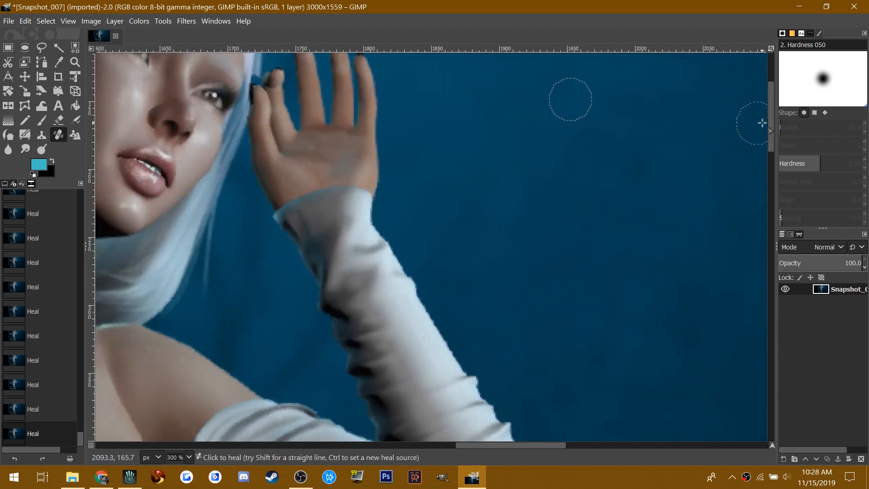
drag(769, 123, 770, 109)
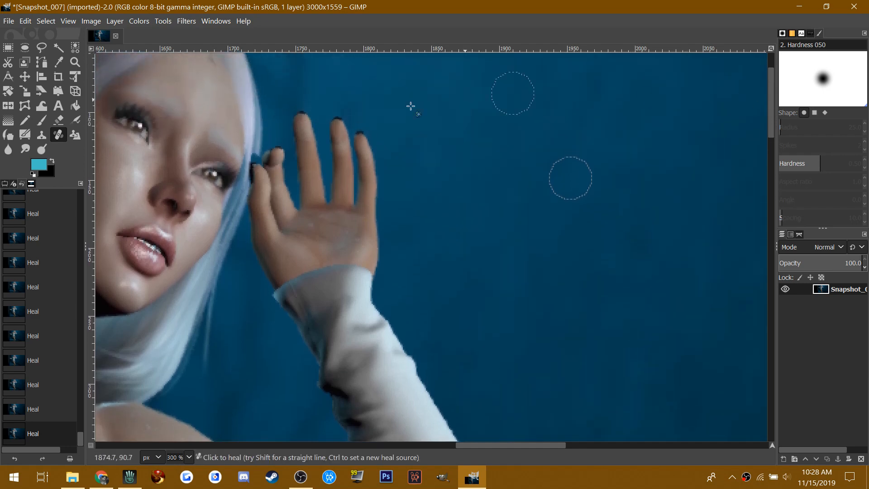
scroll(35, 219, up, 15)
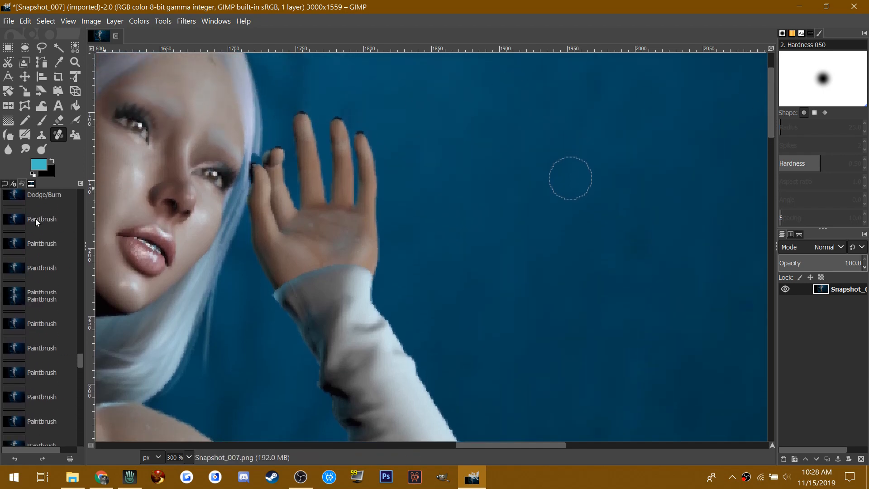
click(5, 183)
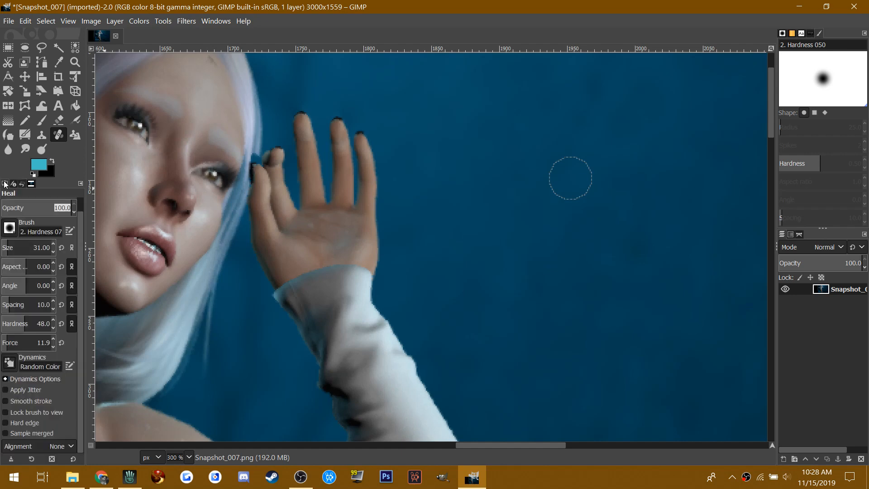
drag(21, 250, 14, 250)
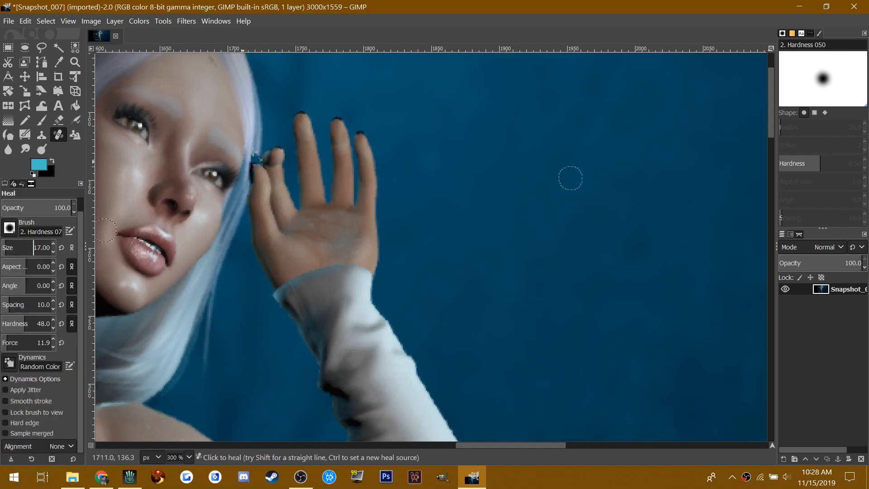
scroll(262, 127, down, 20)
scroll(262, 127, up, 20)
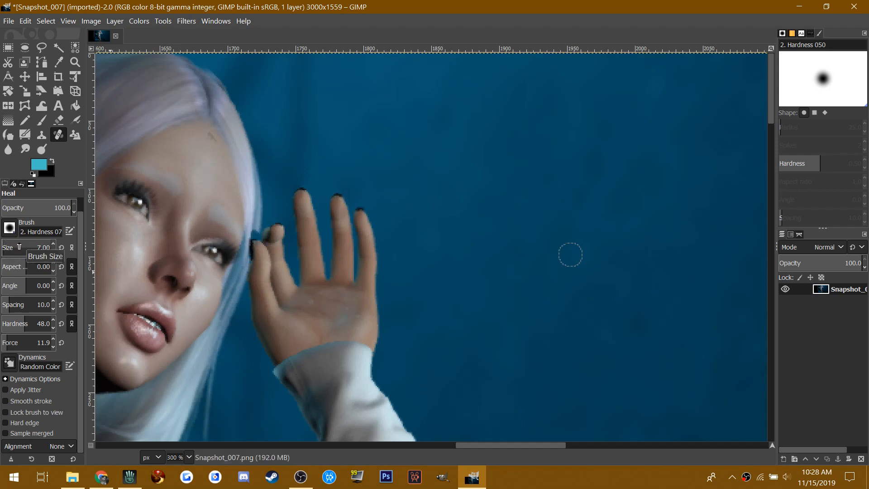
scroll(21, 246, up, 1)
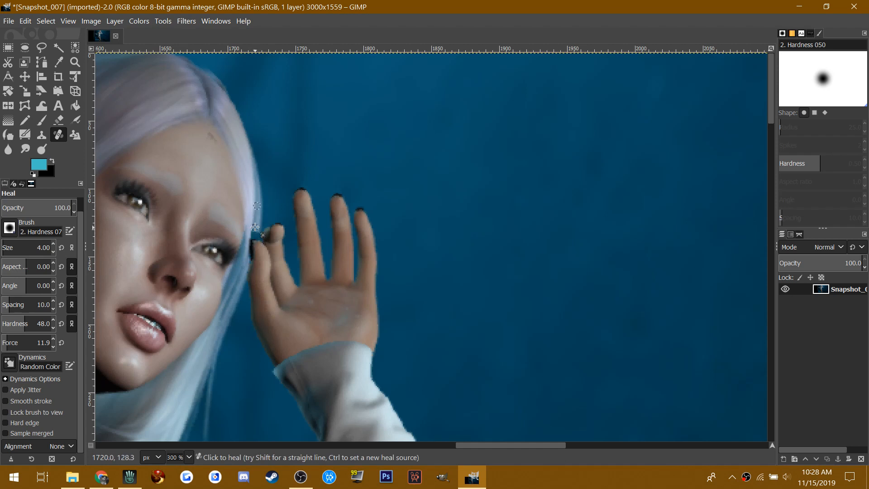
- Set the brush force to 15.6 and clone the hair edge beside the raised hand, sampling the hair outline just above
drag(19, 343, 24, 343)
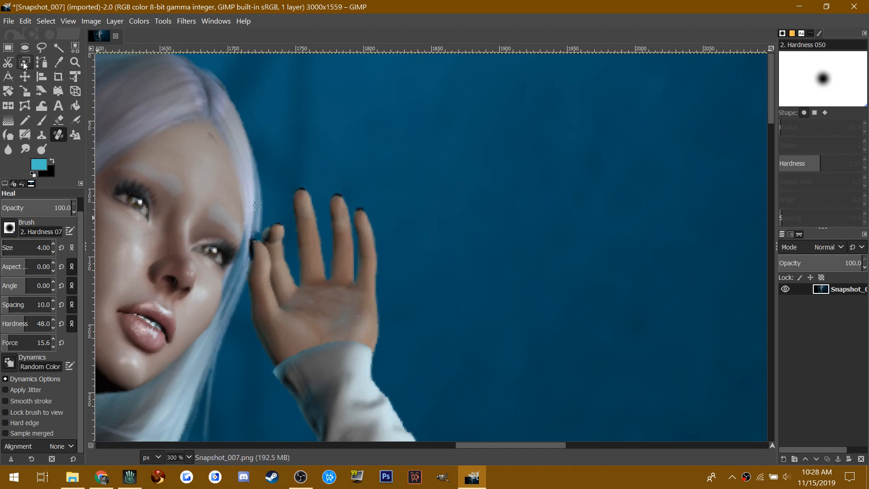
click(42, 135)
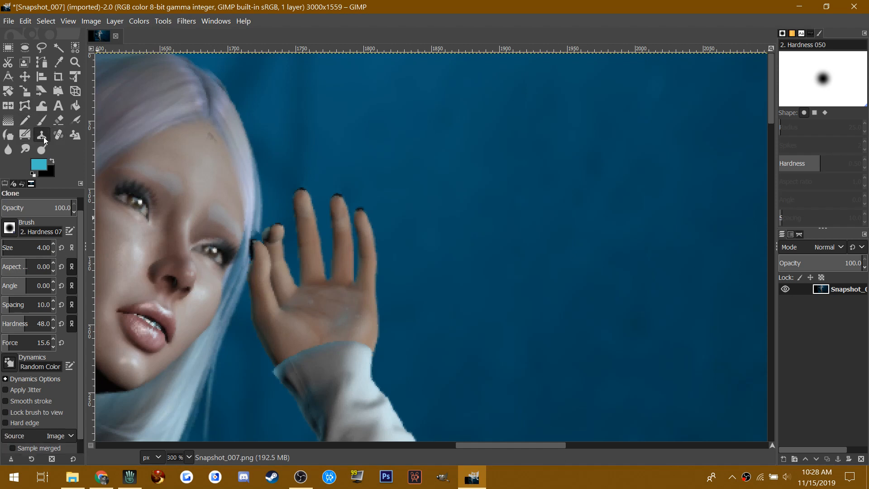
ctrl+click(255, 210)
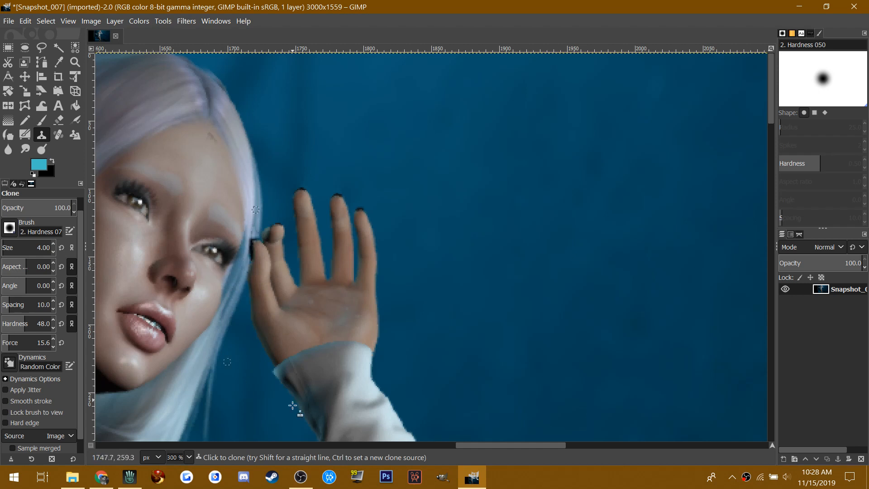
- Blur the jagged outer edge of the hair with the Blur/Sharpen tool at brush size 37
drag(533, 445, 471, 436)
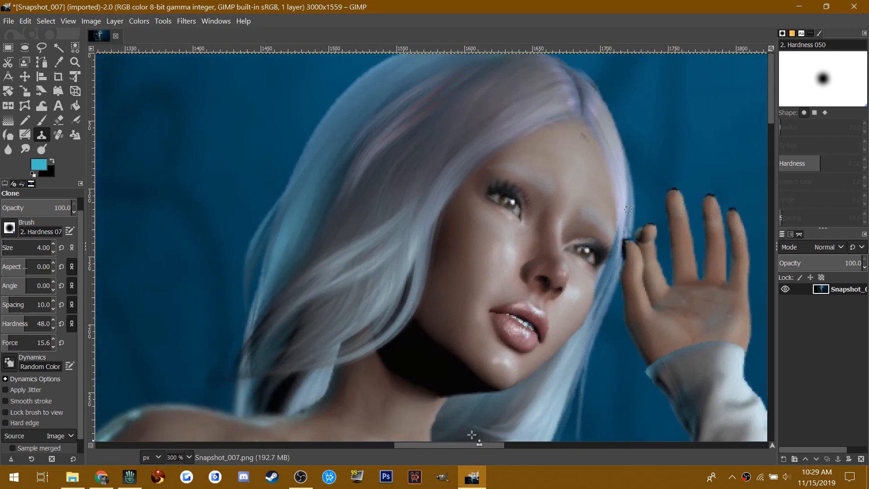
click(8, 149)
scroll(228, 220, left, 20)
scroll(165, 200, right, 20)
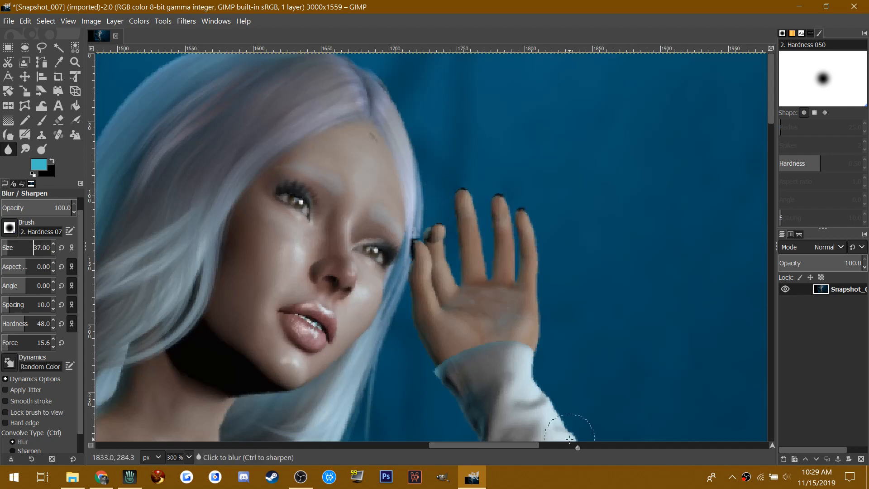
drag(523, 443, 489, 443)
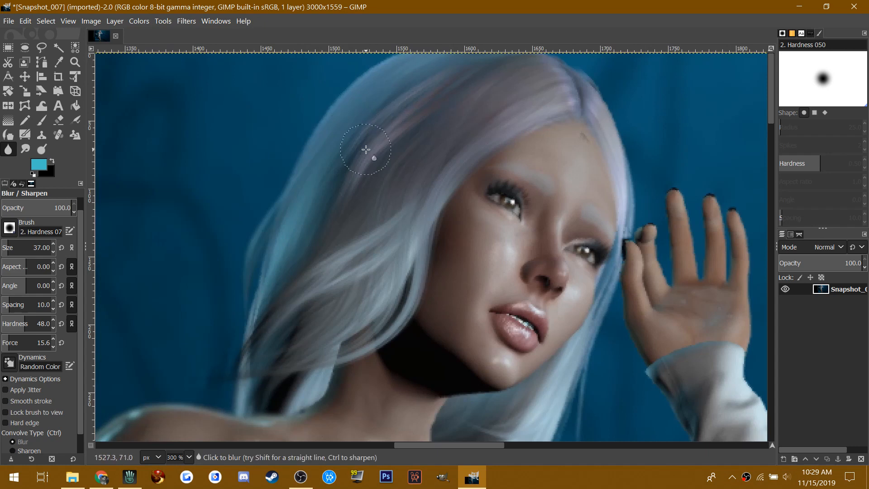
- Heal the small dark mark on the forehead near the hairline at brush size 6, sampling the clean skin below it
scroll(366, 149, down, 1)
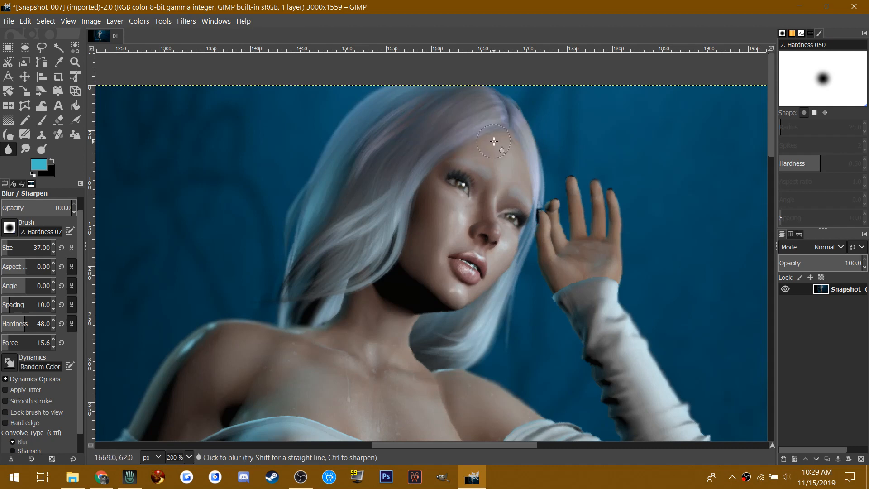
click(55, 134)
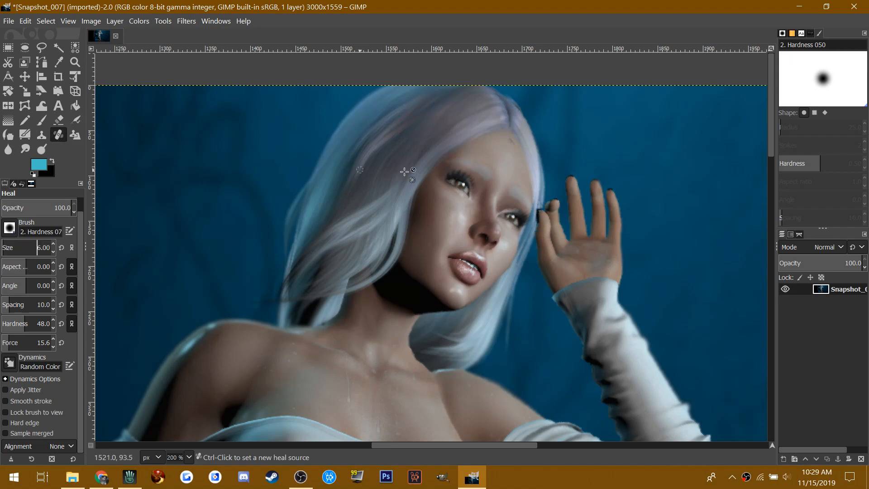
ctrl+click(502, 152)
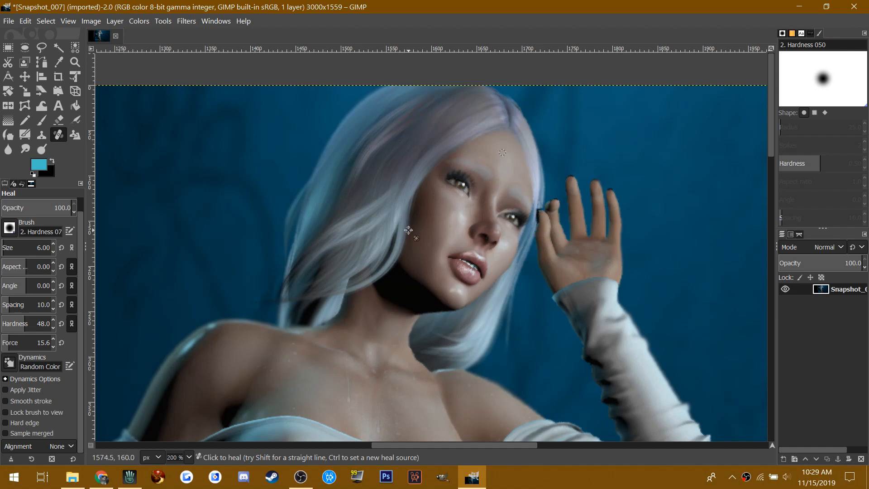
- Blur the jagged outlines of both thighs against the background with the Blur/Sharpen tool at brush size 23
scroll(408, 230, down, 15)
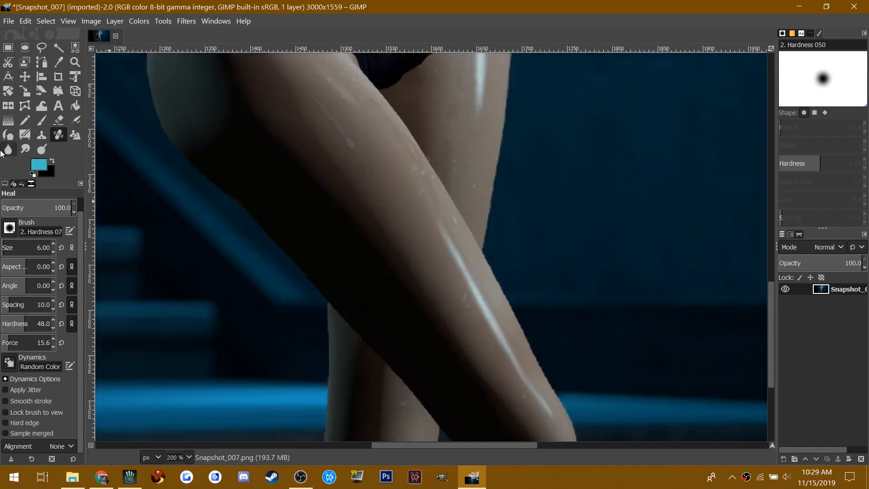
click(8, 150)
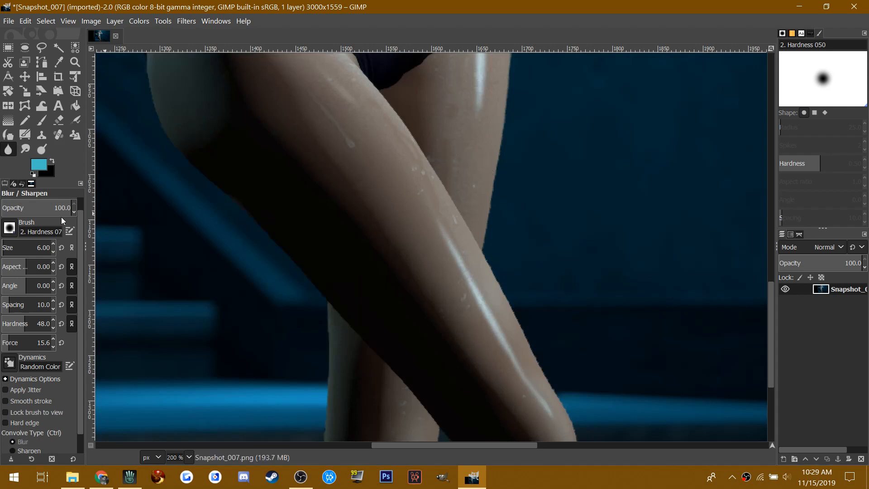
drag(12, 251, 19, 252)
mouse_move(511, 57)
mouse_down()
mouse_move(494, 154)
mouse_move(491, 204)
mouse_move(472, 179)
mouse_move(482, 254)
mouse_move(565, 379)
mouse_move(508, 300)
mouse_up()
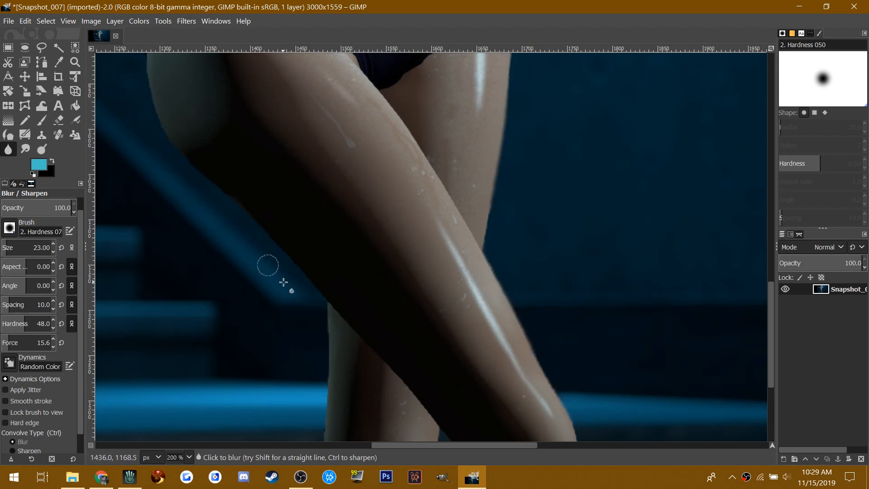
mouse_move(132, 69)
mouse_down()
mouse_move(143, 59)
mouse_move(162, 134)
mouse_up()
drag(396, 380, 438, 428)
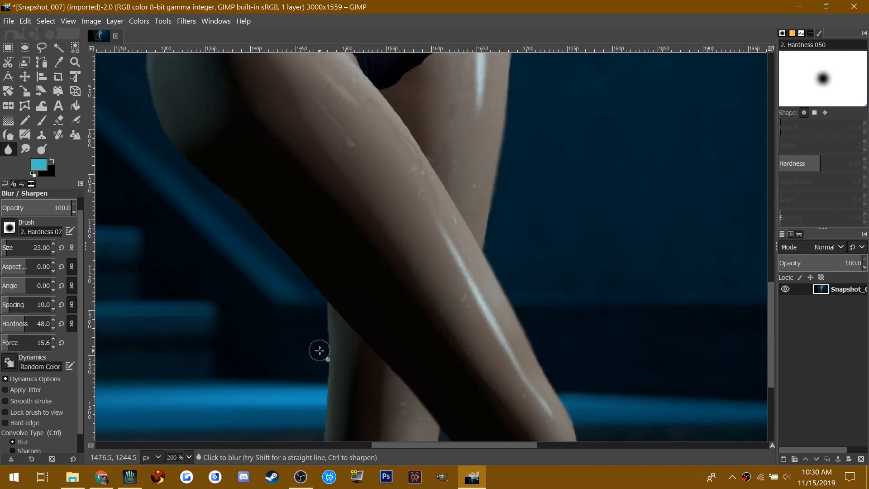
- Blur the jagged outlines of the bent knee and lower legs against the stairs
scroll(320, 351, down, 5)
drag(576, 252, 556, 329)
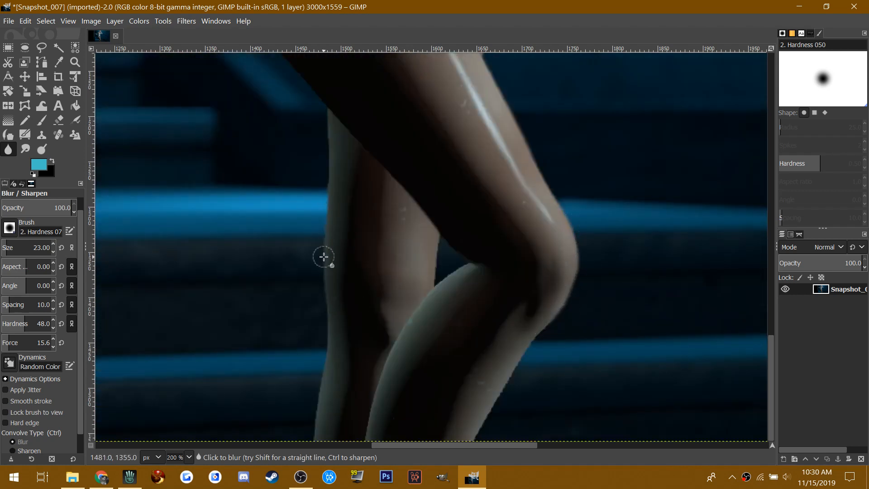
scroll(274, 219, down, 4)
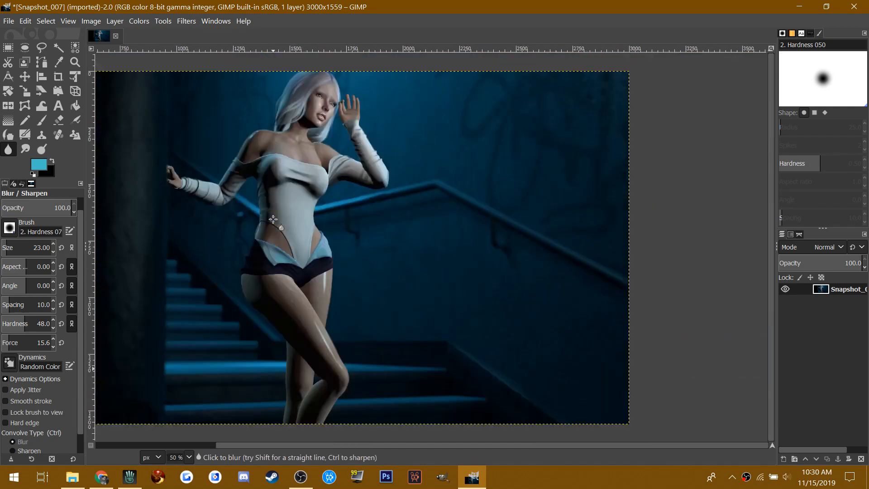
- Heal the small marks on the chest and shoulder skin at brush size 23, sampling clean skin nearby
drag(495, 444, 433, 447)
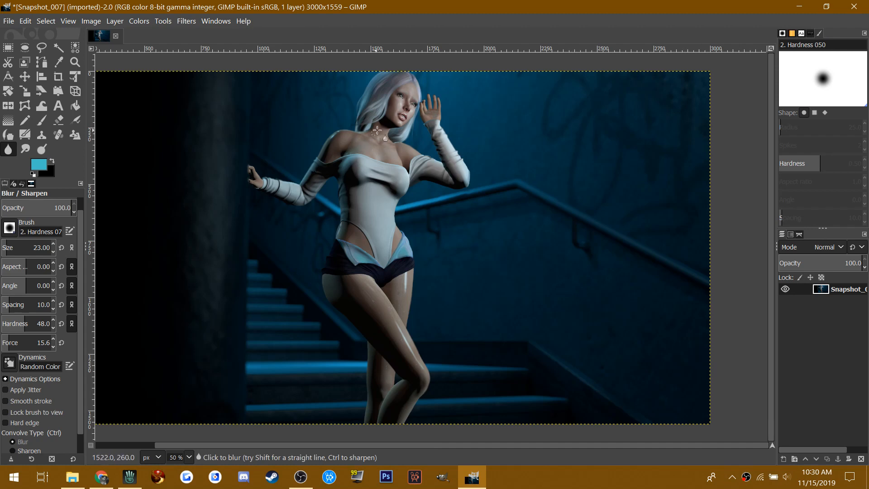
ctrl+scroll(390, 146, up, 3)
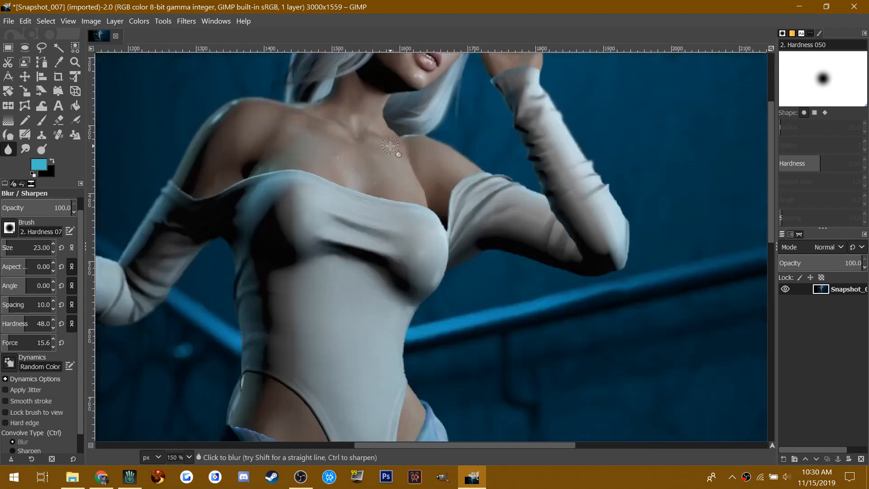
scroll(390, 146, right, 3)
key(h)
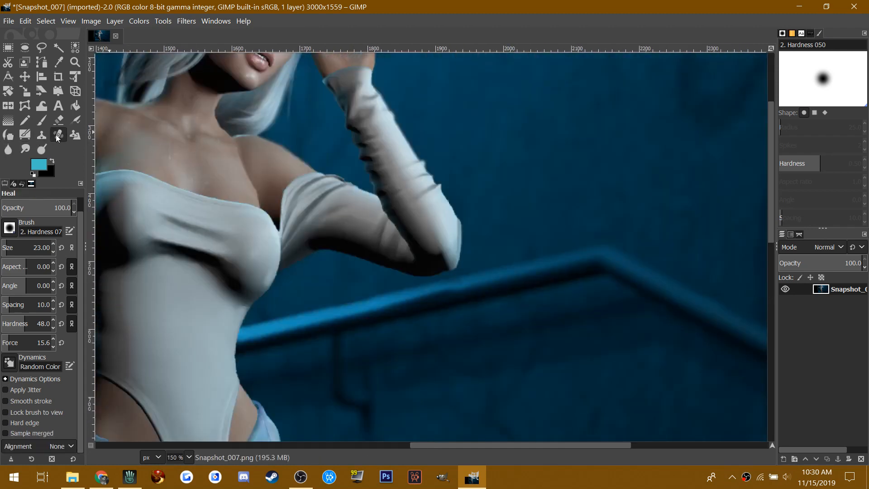
ctrl+click(222, 146)
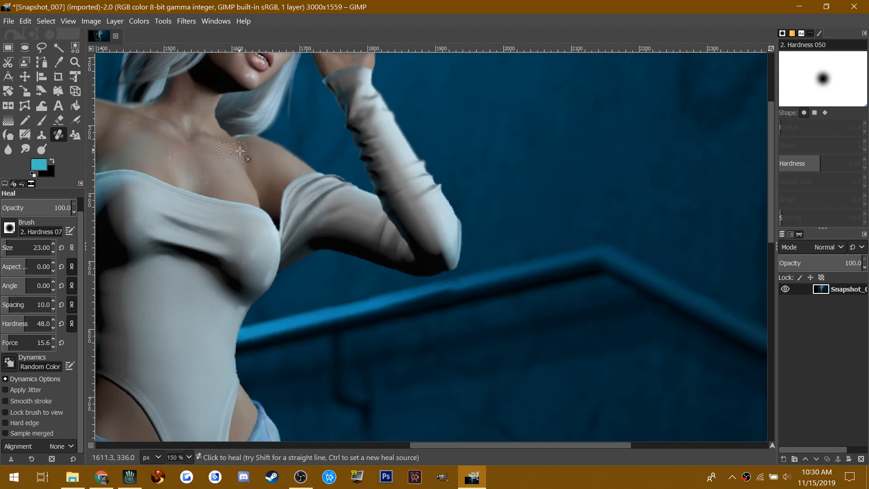
ctrl+click(261, 163)
ctrl+click(243, 190)
ctrl+click(272, 174)
ctrl+click(266, 163)
drag(256, 181, 254, 180)
scroll(202, 170, down, 5)
- Switch to the Dodge/Burn tool and set it to Dodge the midtones at 50 exposure
scroll(201, 170, up, 6)
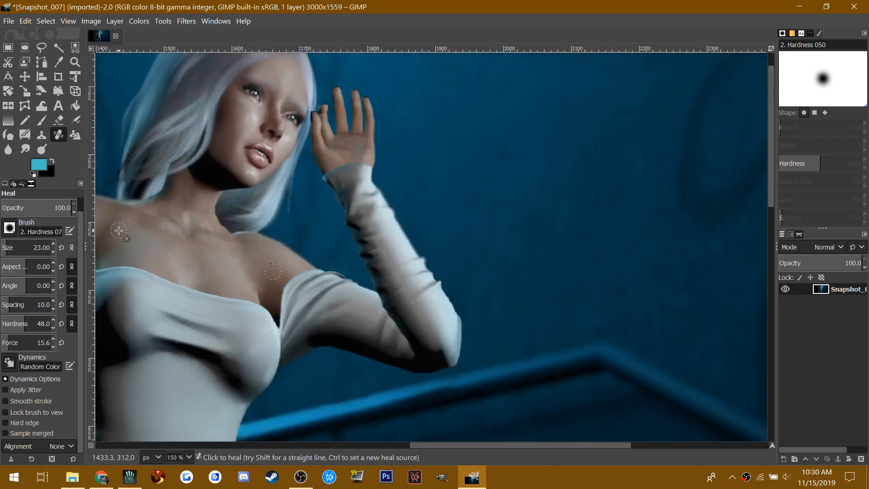
click(42, 149)
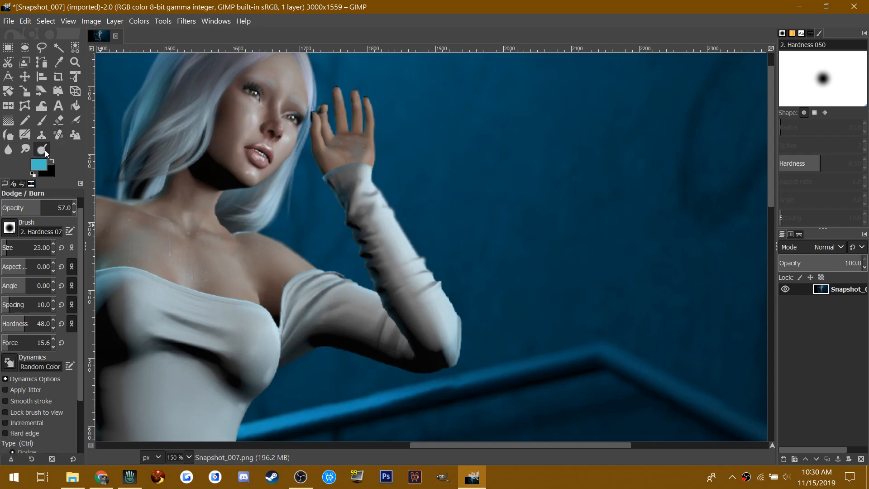
drag(79, 244, 71, 339)
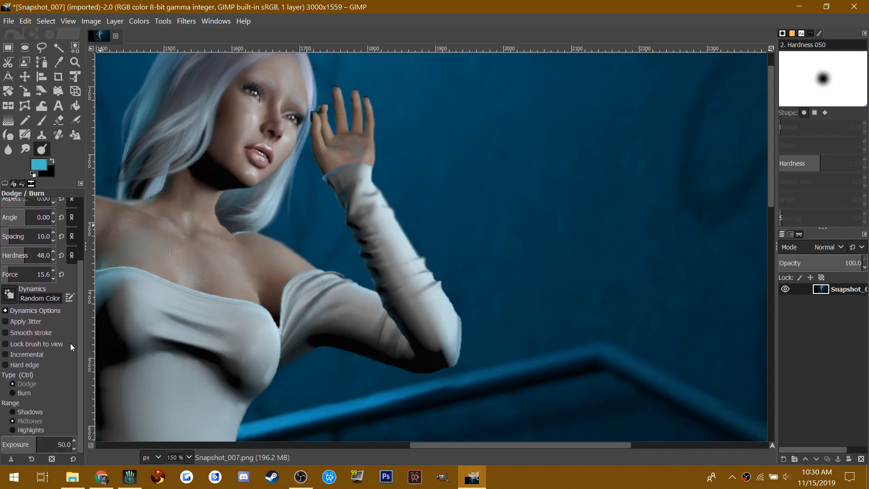
click(17, 393)
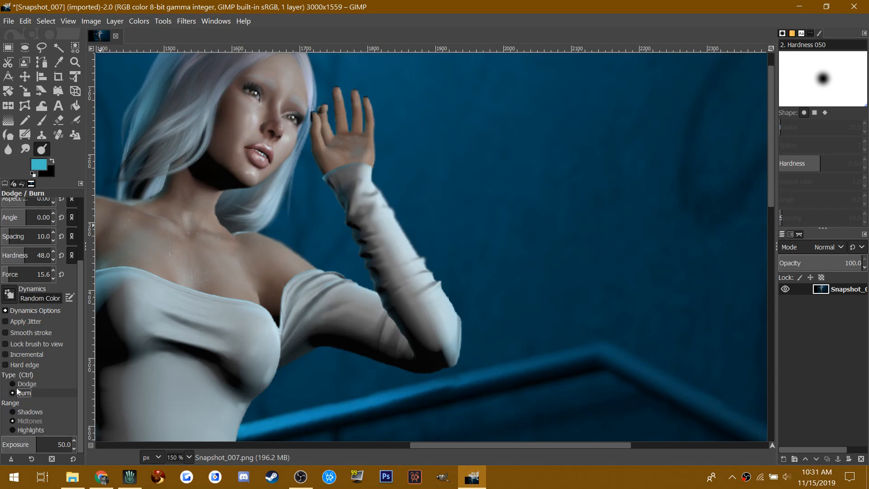
click(18, 384)
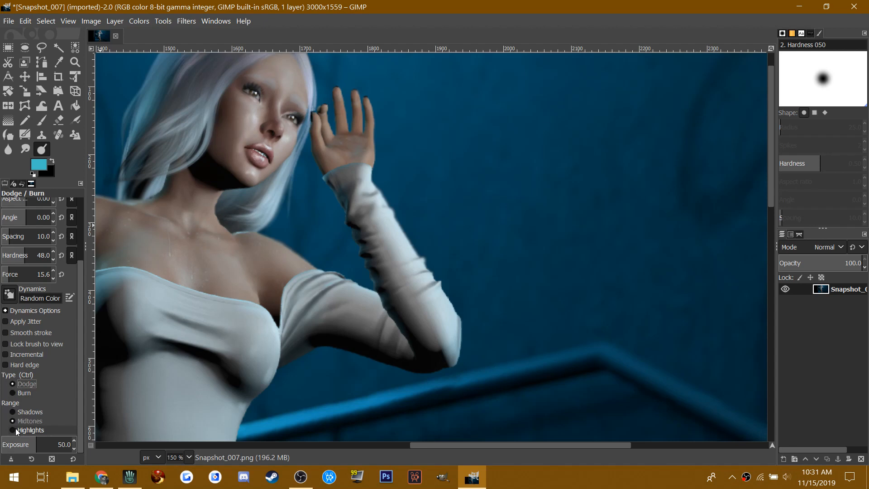
key(1)
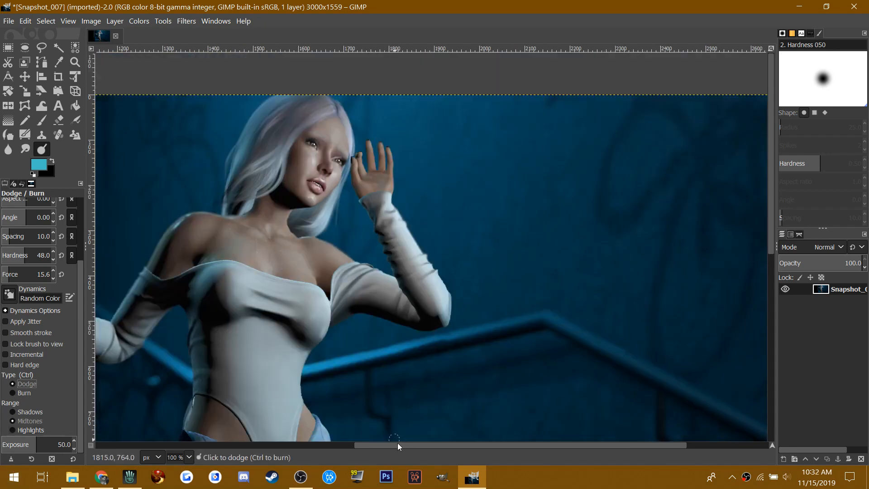
drag(403, 446, 401, 446)
scroll(371, 446, left, 2)
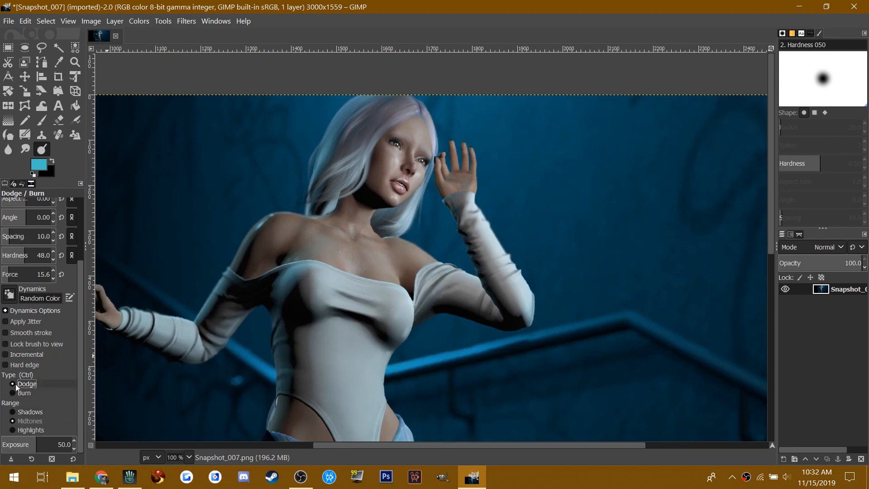
- Dodge the highlights on the hair, neck, chest and shoulder at brush size 60 and force 15.7
scroll(73, 290, up, 3)
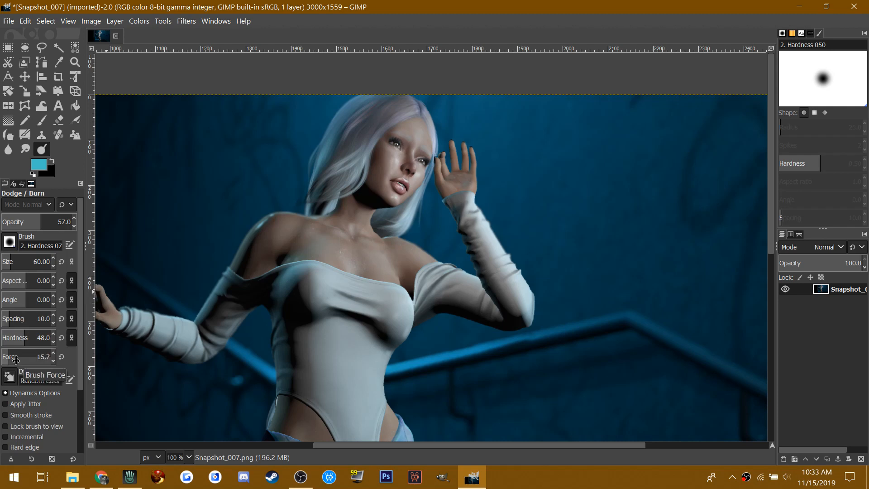
click(427, 136)
mouse_move(367, 226)
mouse_down()
mouse_move(392, 279)
mouse_move(323, 260)
mouse_move(339, 263)
mouse_move(308, 268)
mouse_move(339, 268)
mouse_move(300, 254)
mouse_move(332, 249)
mouse_up()
drag(416, 252, 423, 260)
drag(395, 227, 390, 223)
mouse_move(338, 164)
mouse_down()
mouse_move(383, 120)
mouse_move(335, 168)
mouse_move(336, 178)
mouse_up()
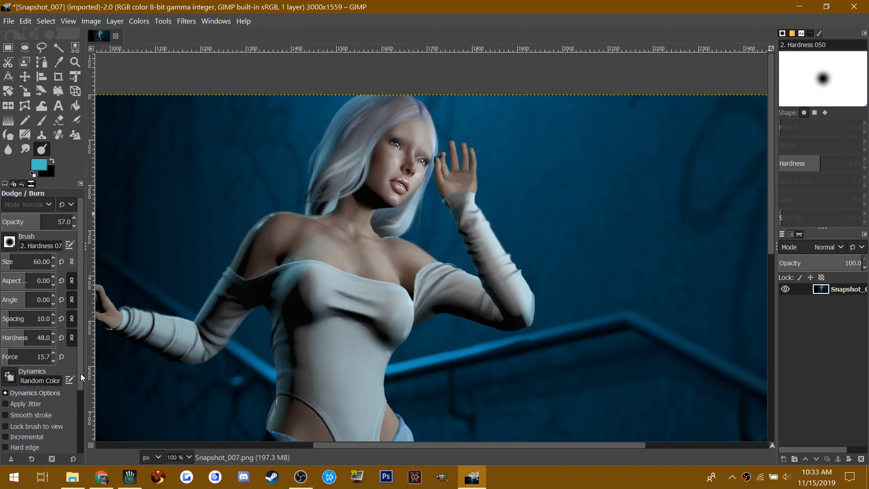
- Set the tool to Burn at force 15.4 and darken the midtones around the chest and shoulders
scroll(80, 373, down, 4)
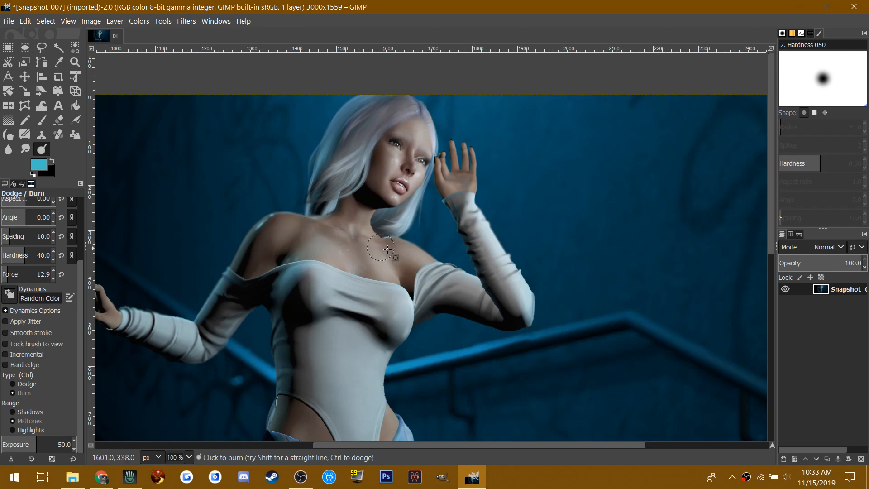
scroll(353, 276, right, 5)
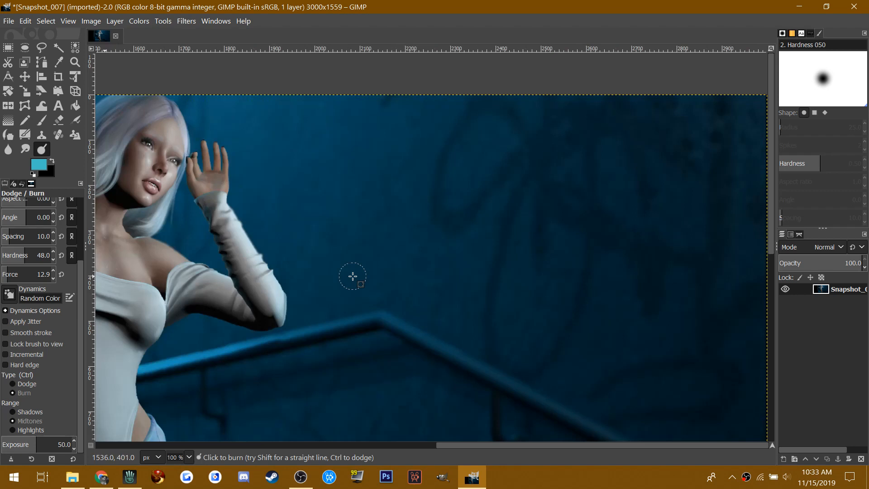
drag(539, 447, 430, 432)
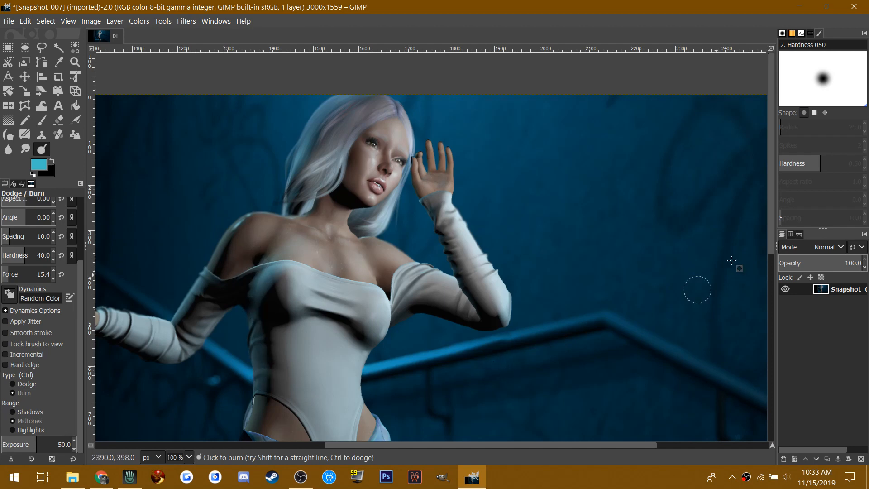
- Dodge the midtones on the waist, shorts and both thighs at force 14.1 and brush size 60
drag(771, 198, 772, 289)
click(12, 384)
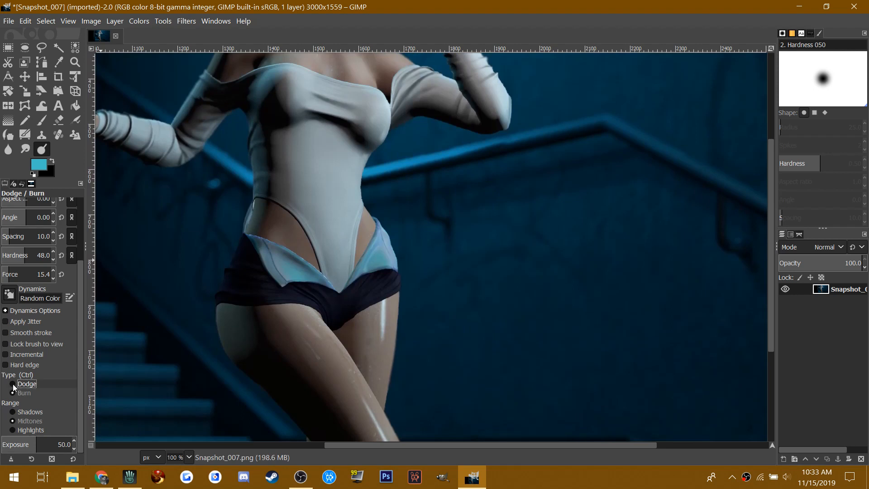
click(20, 274)
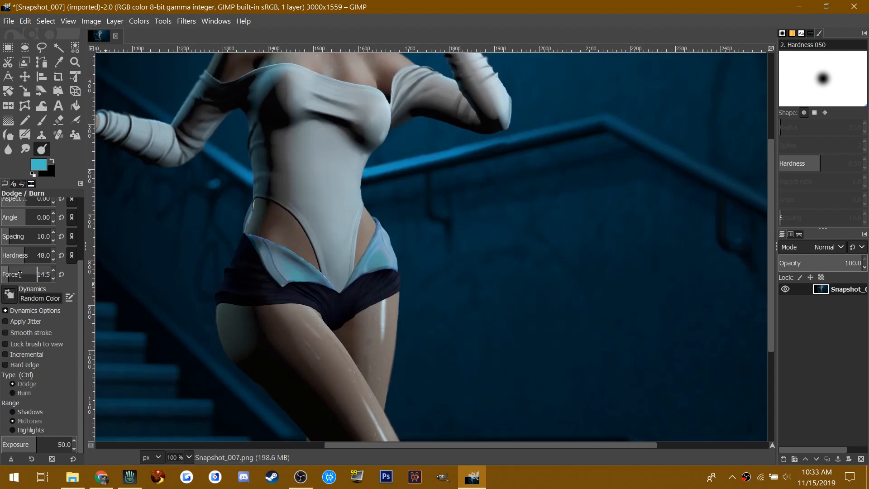
drag(20, 274, 18, 275)
mouse_move(265, 223)
mouse_down()
mouse_move(298, 261)
mouse_move(261, 220)
mouse_up()
mouse_move(351, 264)
mouse_down()
mouse_move(362, 227)
mouse_move(359, 254)
mouse_up()
drag(308, 316, 326, 336)
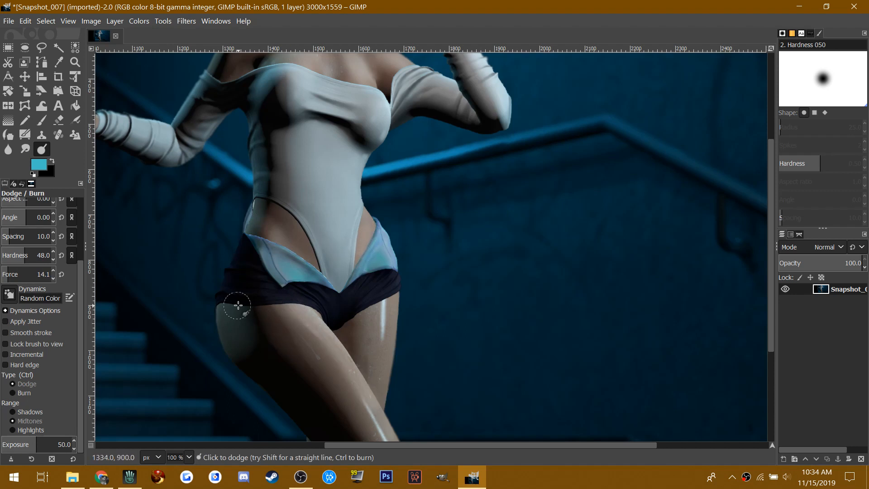
mouse_move(234, 303)
mouse_down()
mouse_move(228, 333)
mouse_move(239, 355)
mouse_move(229, 338)
mouse_move(225, 324)
mouse_move(307, 432)
mouse_up()
drag(389, 300, 378, 384)
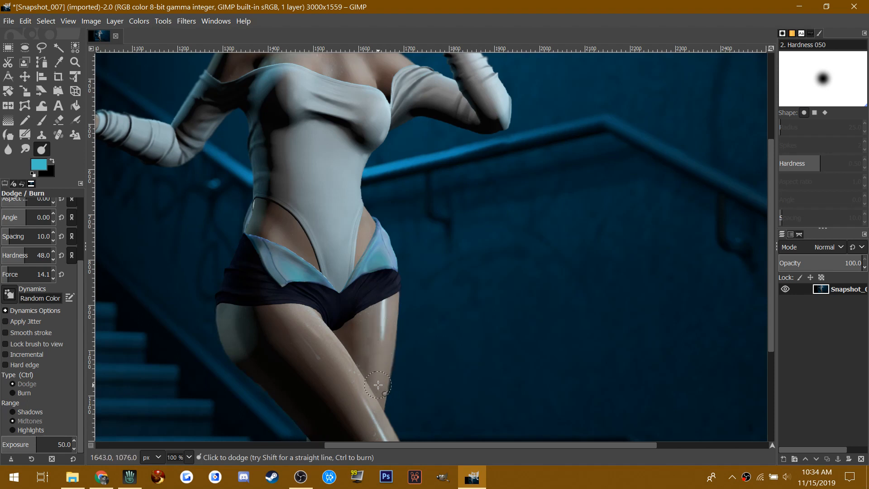
- Dodge the lit areas of the front thigh, bent knee and lower legs, plus the bare skin at the hip
mouse_move(770, 215)
mouse_down()
mouse_move(773, 275)
mouse_move(765, 300)
mouse_up()
mouse_move(362, 251)
mouse_down()
mouse_move(414, 332)
mouse_move(422, 373)
mouse_up()
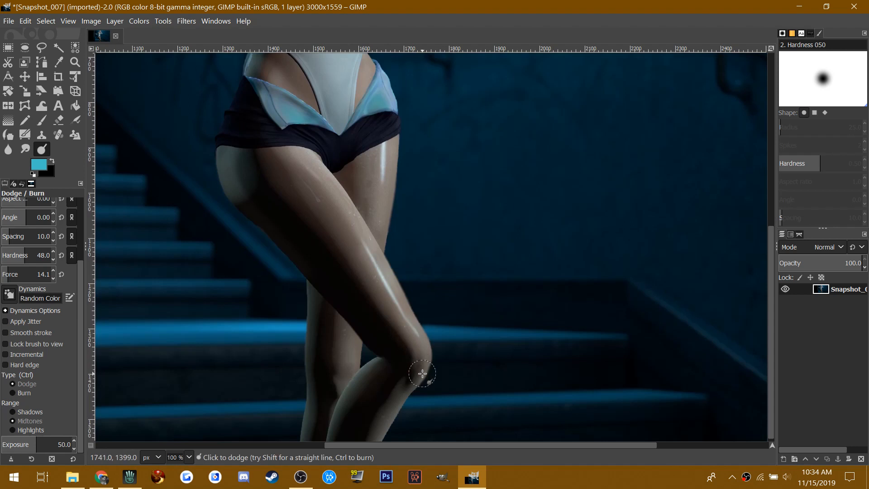
drag(349, 337, 340, 383)
mouse_move(412, 378)
mouse_down()
mouse_move(371, 443)
mouse_move(334, 431)
mouse_move(379, 357)
mouse_up()
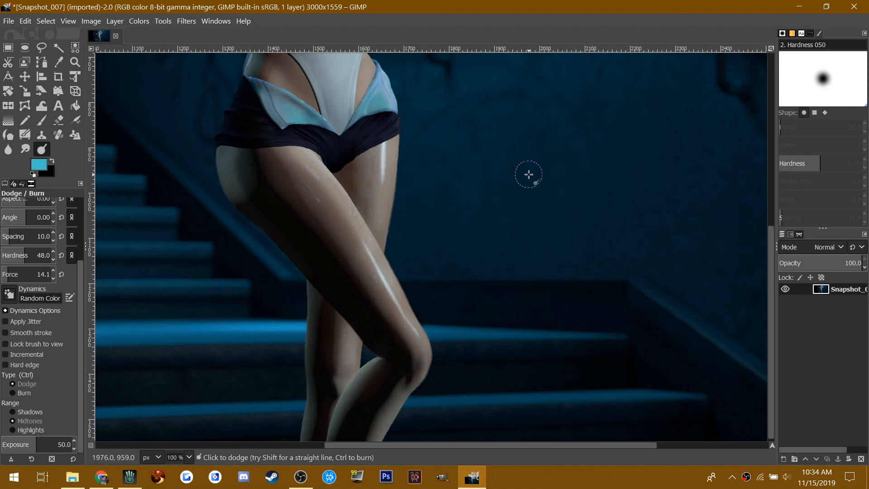
drag(770, 243, 762, 124)
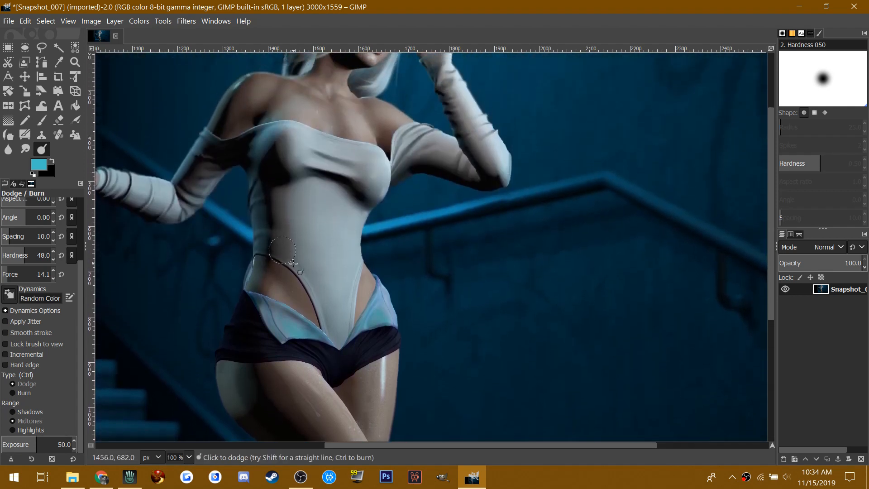
drag(361, 317, 373, 281)
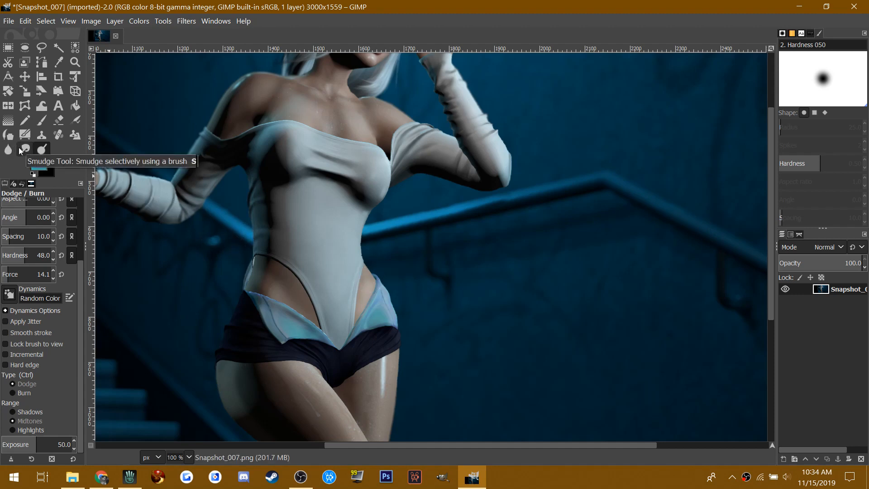
- Burn the midtones at the raised wrist, the opposite upper sleeve and the waist at force 14.1
scroll(331, 157, up, 5)
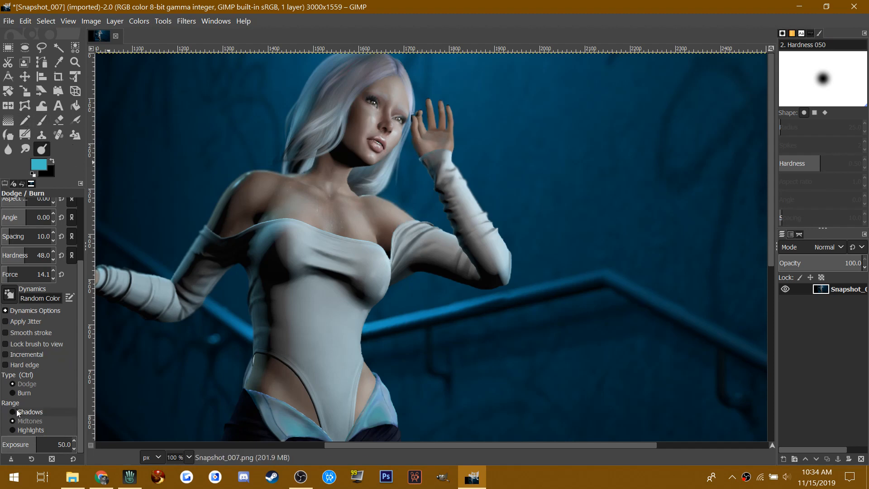
click(14, 392)
drag(432, 143, 439, 149)
drag(221, 244, 235, 232)
mouse_move(265, 381)
mouse_down()
mouse_move(315, 417)
mouse_move(289, 377)
mouse_move(327, 432)
mouse_move(266, 400)
mouse_move(258, 376)
mouse_up()
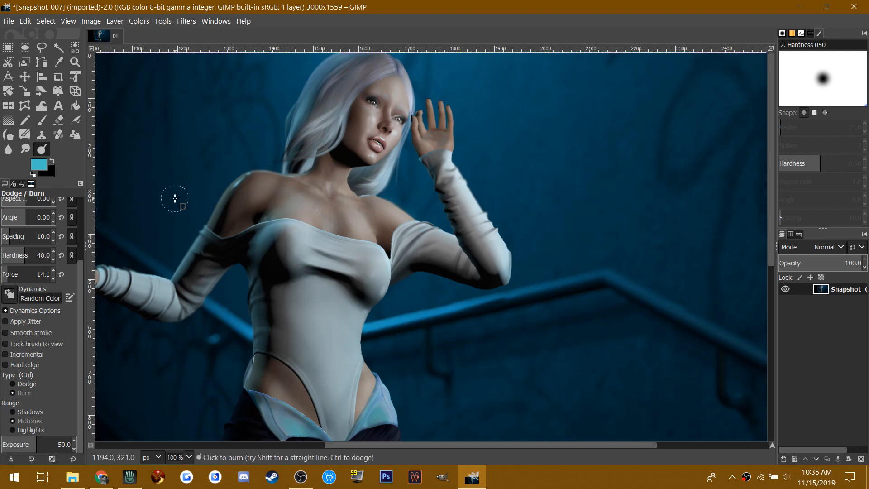
right_click(285, 174)
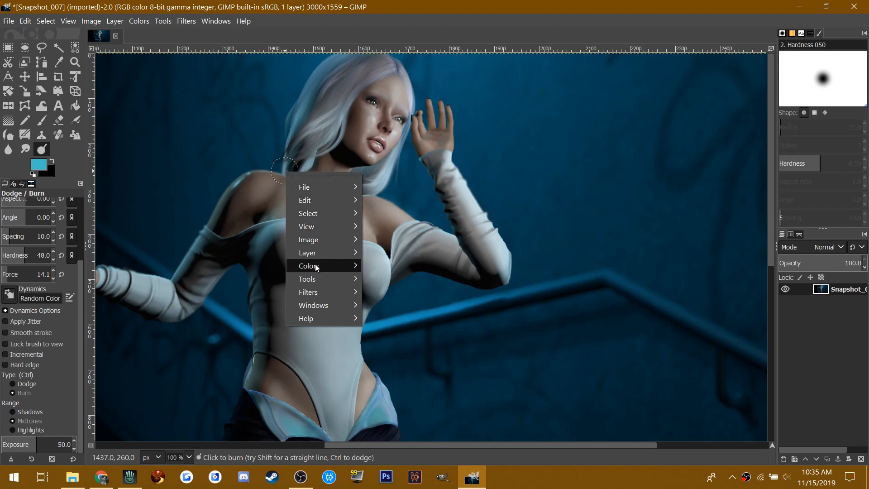
mouse_move(317, 267)
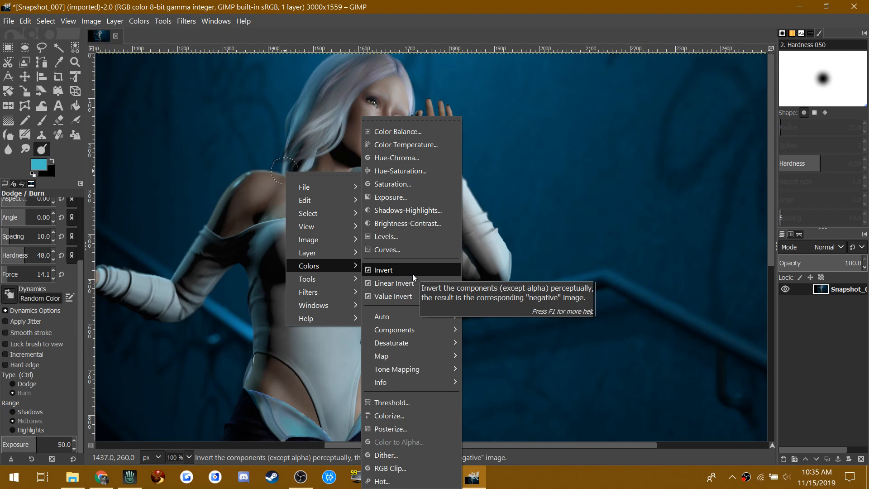
click(420, 223)
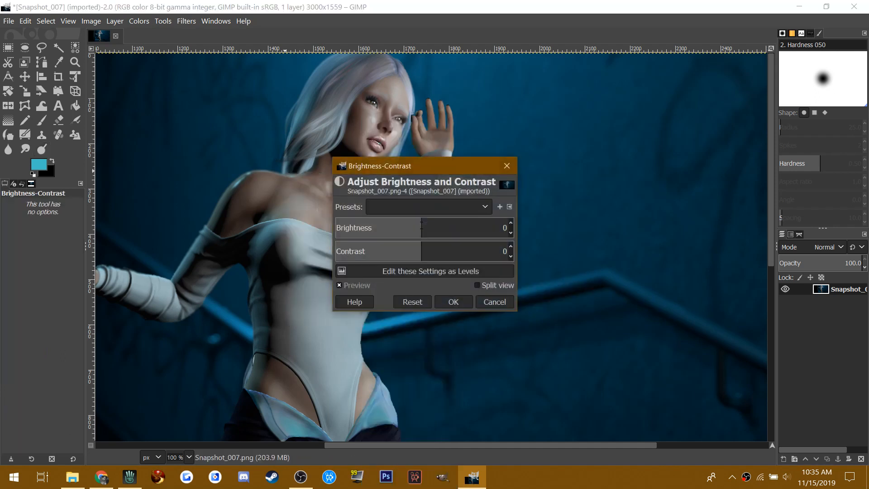
drag(378, 167, 482, 157)
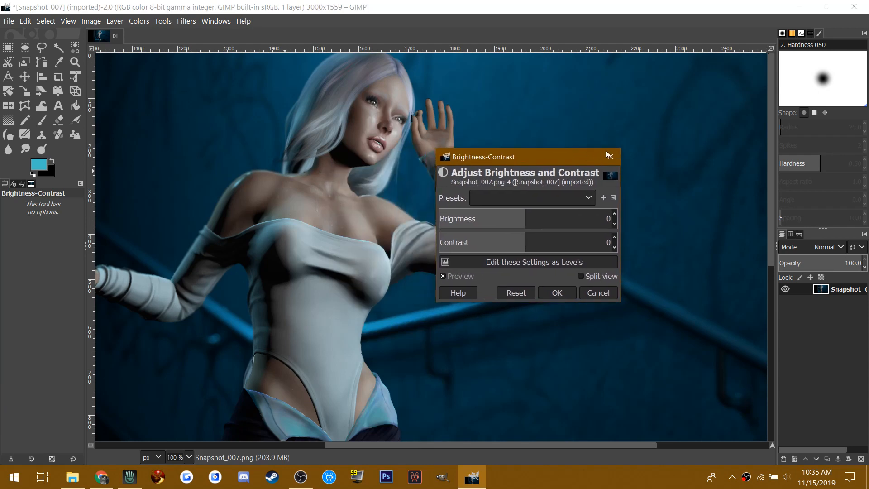
click(609, 154)
- Start a Shadows-Highlights adjustment on the snapshot and try a Shadows value of 1.37
right_click(459, 166)
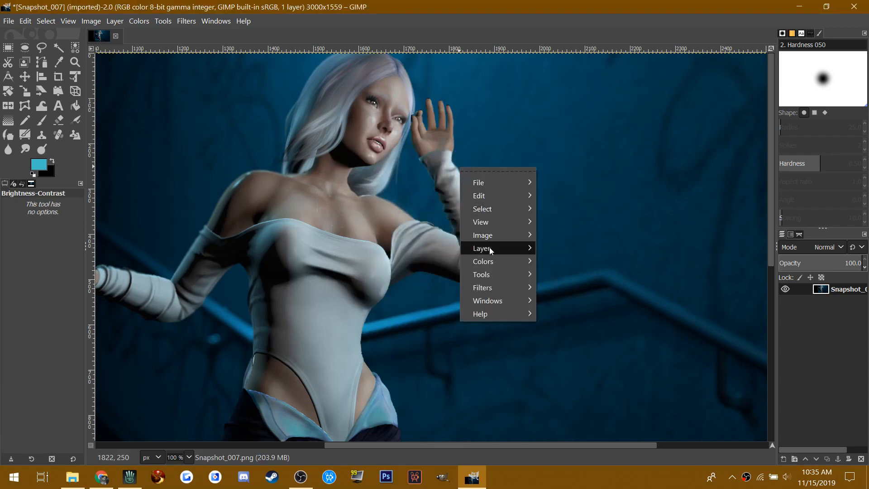
mouse_move(493, 247)
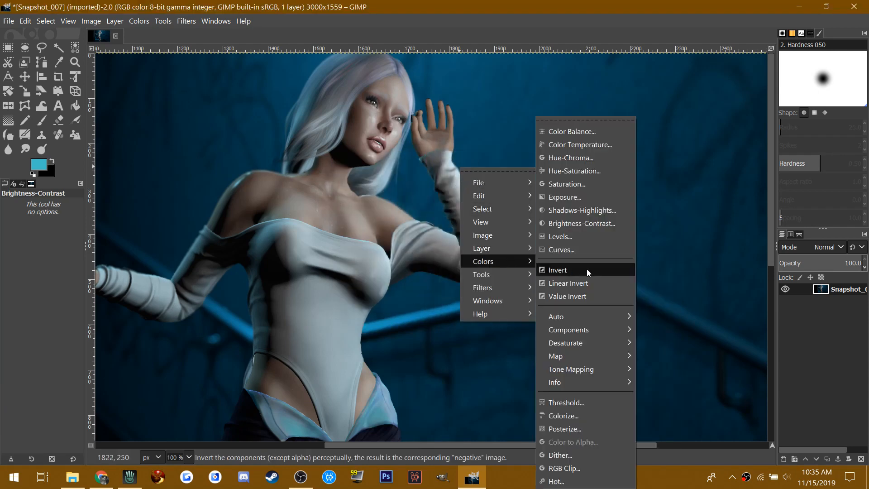
click(581, 211)
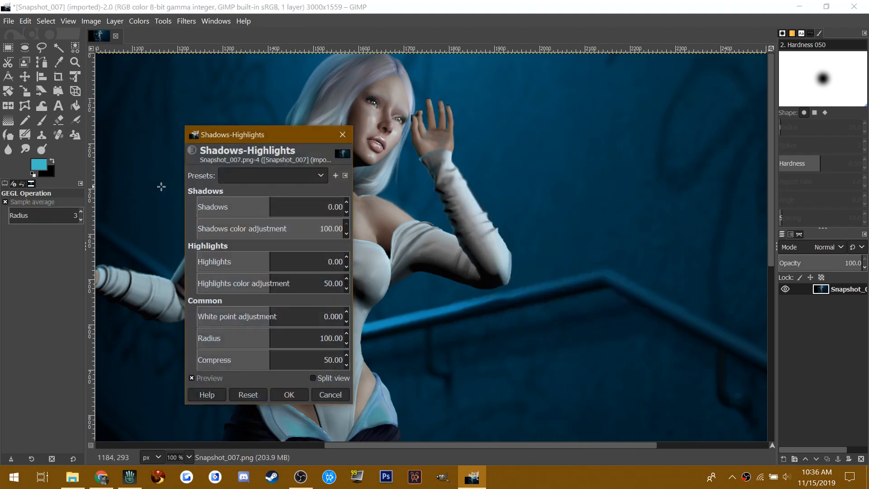
drag(251, 138, 605, 93)
drag(623, 163, 622, 163)
scroll(623, 162, down, 1)
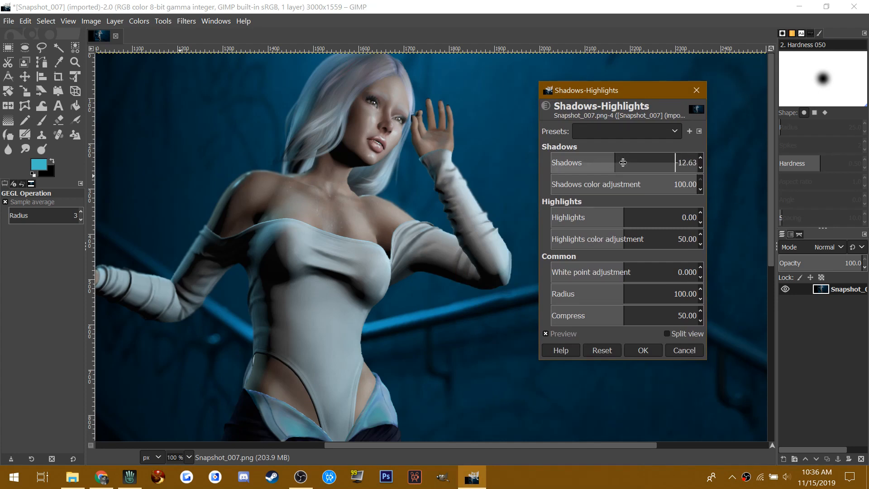
scroll(622, 162, up, 2)
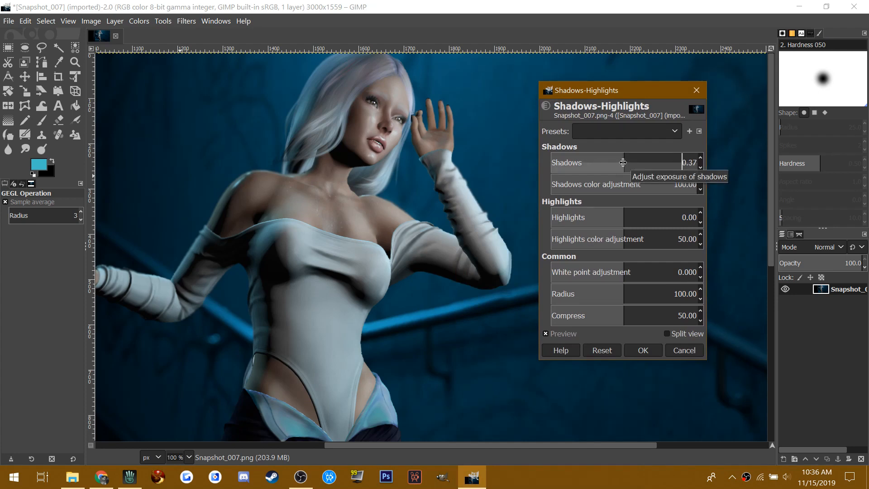
- Examine the Shadows-Highlights preview on the legs, the stairs and the whole image
ctrl+scroll(199, 302, down, 6)
ctrl+scroll(200, 302, up, 5)
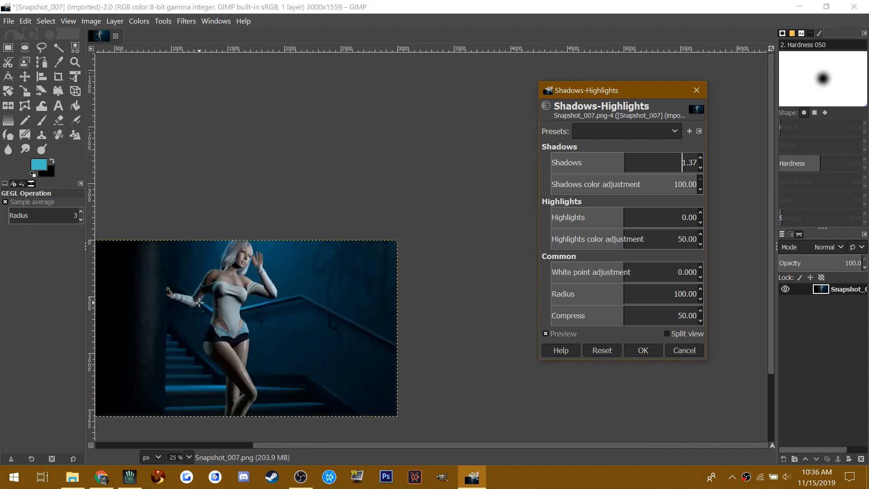
scroll(199, 303, down, 4)
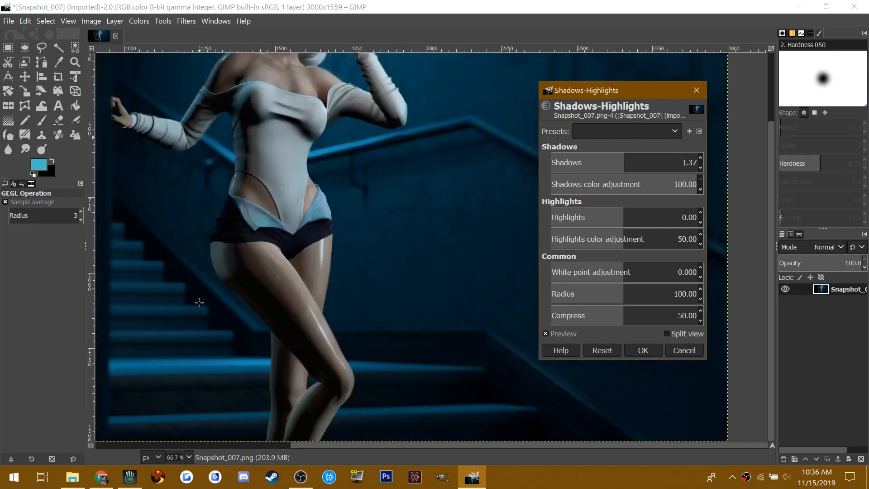
scroll(199, 302, left, 4)
ctrl+scroll(199, 302, down, 2)
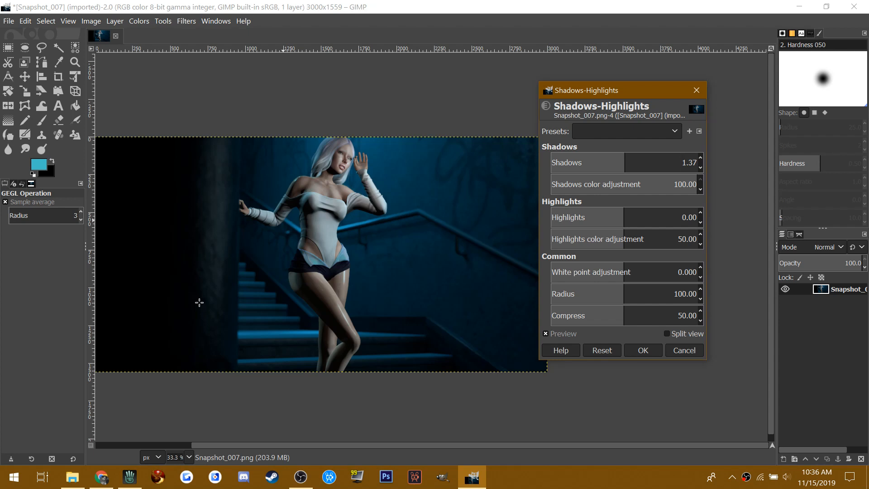
ctrl+scroll(199, 302, up, 1)
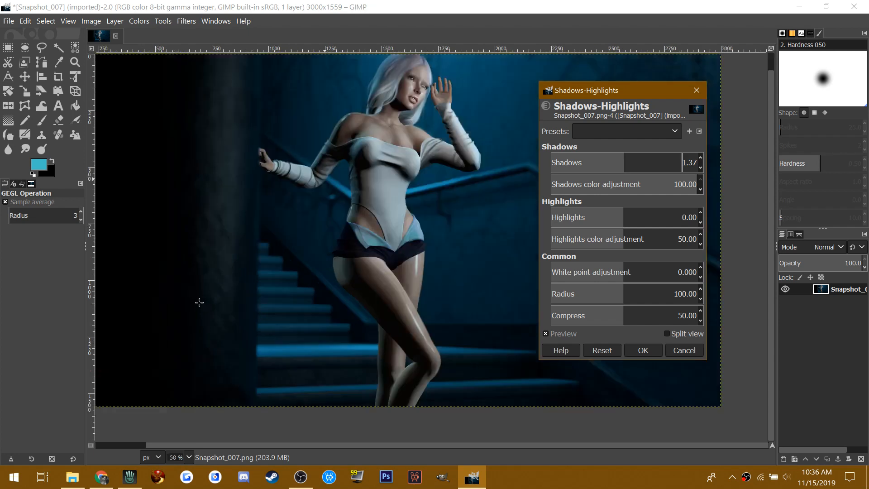
click(773, 165)
scroll(771, 159, up, 1)
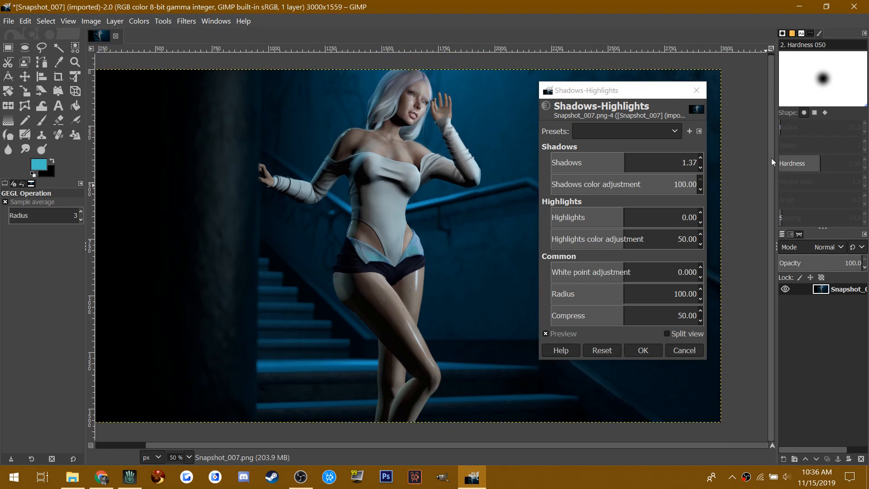
- Lower the Shadows exposure to -25.63, keeping the figure clear of the adjustment dialog
drag(587, 93, 635, 90)
scroll(652, 161, down, 4)
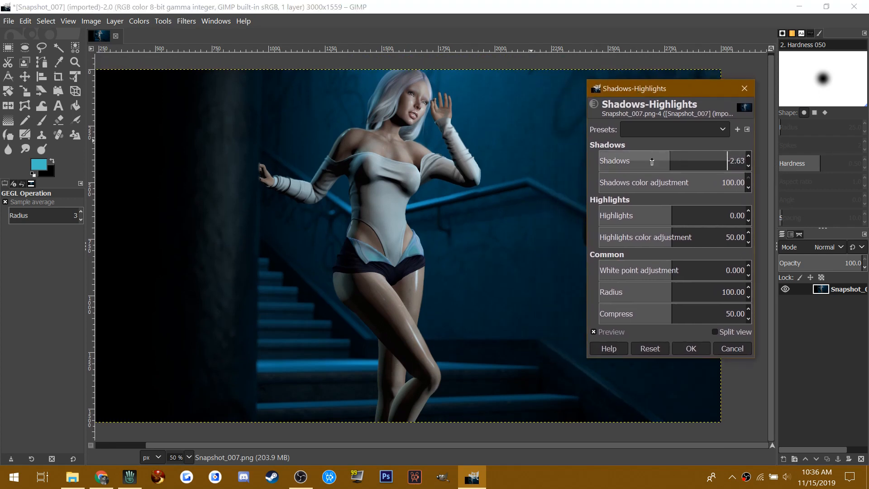
scroll(651, 161, up, 7)
scroll(651, 162, down, 14)
scroll(652, 162, down, 4)
scroll(651, 161, up, 3)
scroll(651, 161, down, 6)
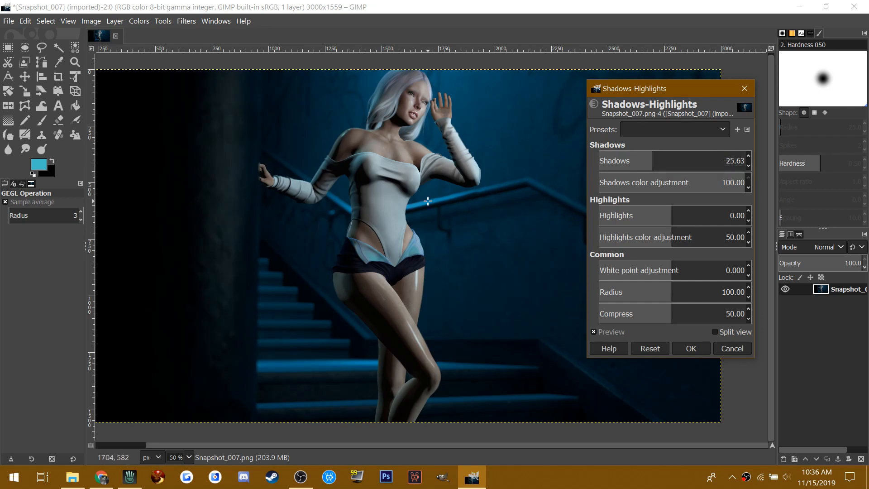
- Set the Shadows color adjustment to 83
scroll(621, 184, down, 5)
scroll(621, 184, down, 6)
scroll(621, 184, down, 13)
scroll(621, 184, up, 11)
scroll(621, 184, down, 13)
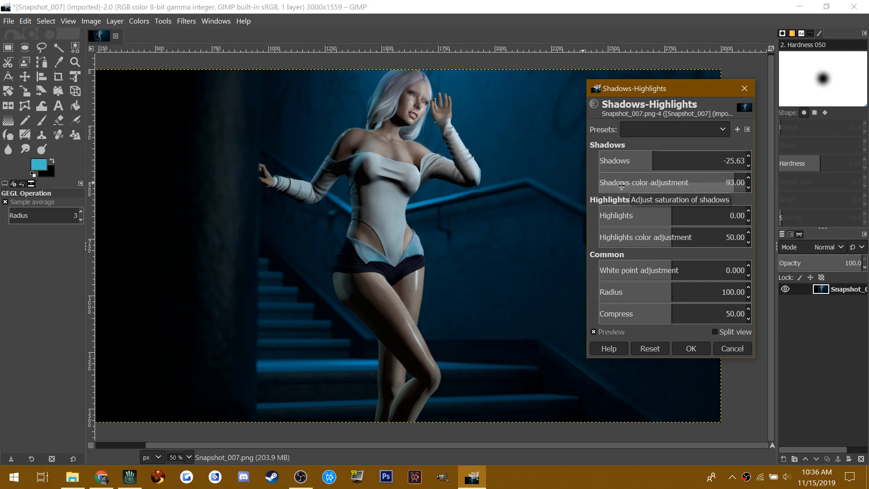
scroll(622, 184, down, 20)
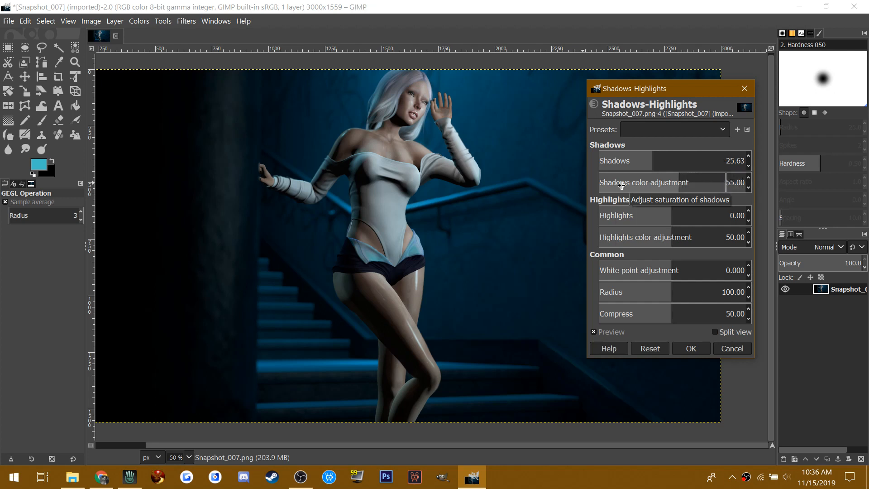
scroll(621, 185, up, 20)
- Set Highlights to 31 and the Highlights color adjustment to 61
scroll(629, 219, up, 12)
scroll(630, 220, up, 19)
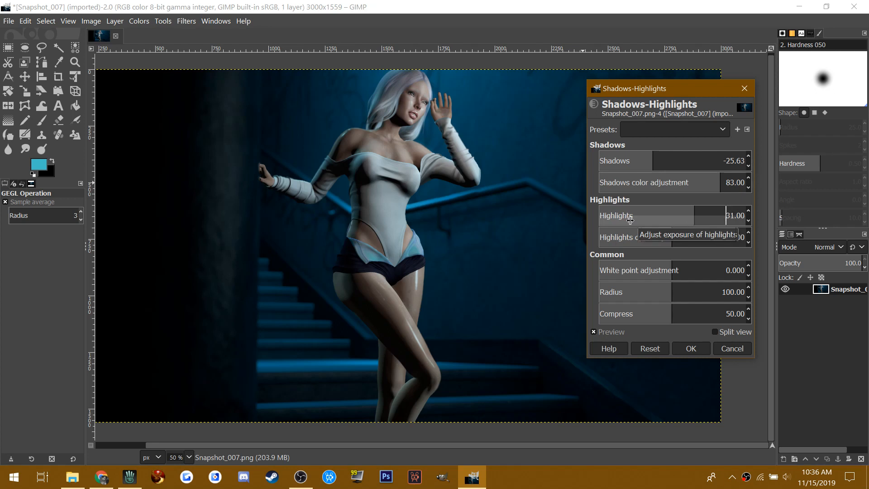
scroll(642, 237, down, 7)
scroll(642, 238, up, 18)
- Set the white point adjustment to 0.050 and the radius to 102, and apply the Shadows-Highlights adjustment
scroll(640, 272, up, 6)
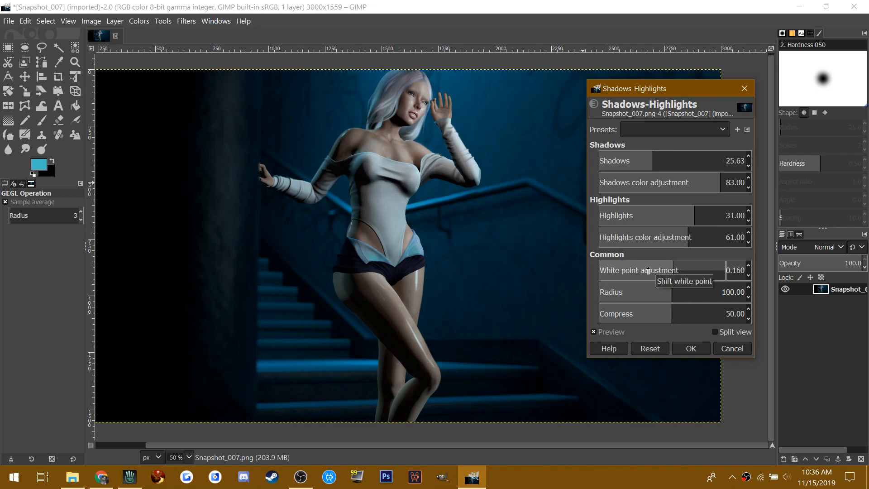
scroll(648, 271, down, 14)
scroll(647, 270, down, 12)
scroll(648, 270, up, 4)
scroll(647, 292, up, 20)
scroll(647, 292, down, 20)
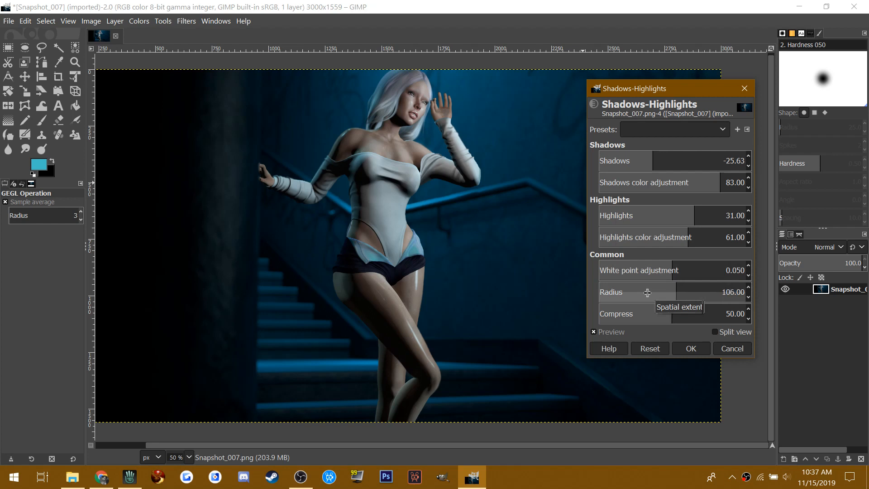
scroll(647, 293, up, 10)
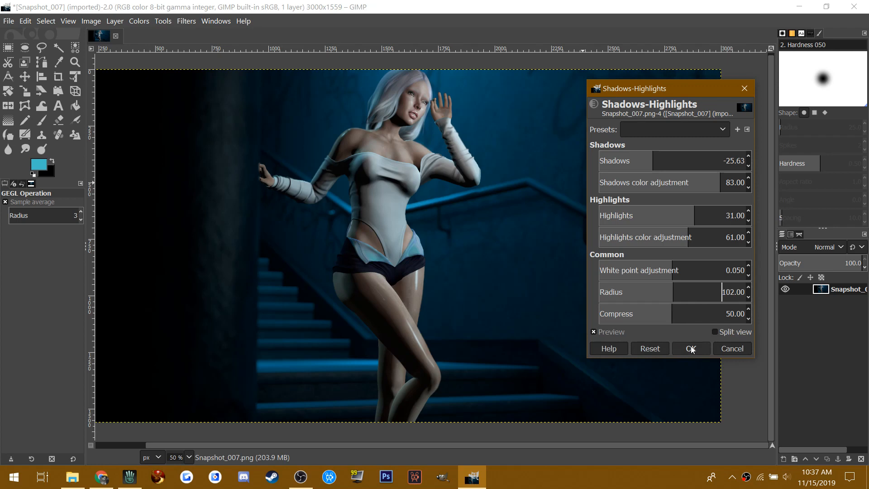
click(690, 348)
- Start a Curves adjustment and shape a mild S-curve on the Value channel through 179/186 and 83/73
right_click(444, 135)
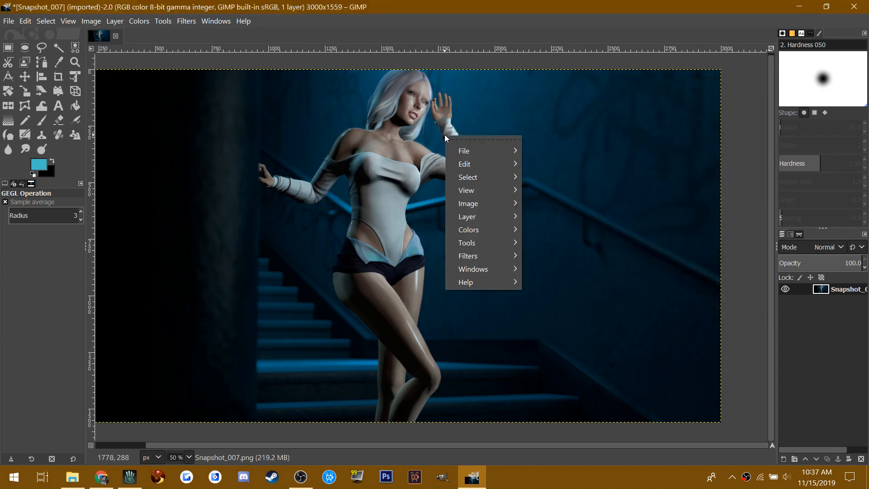
mouse_move(480, 231)
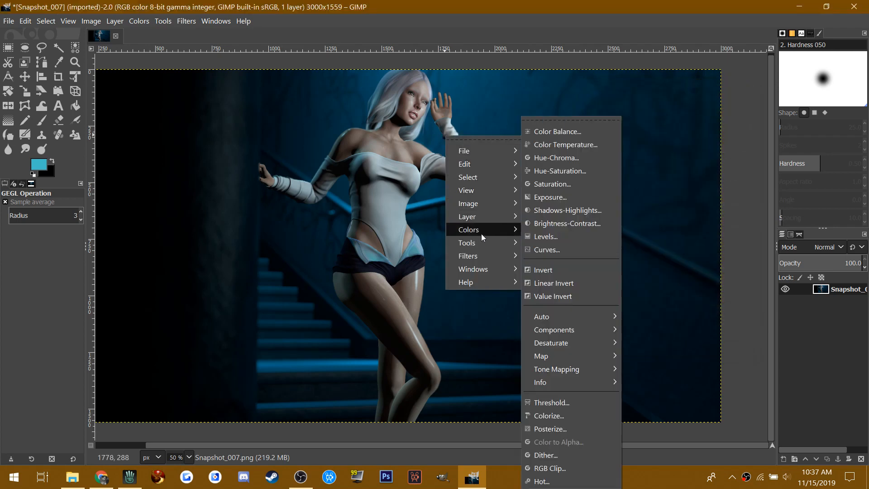
click(559, 251)
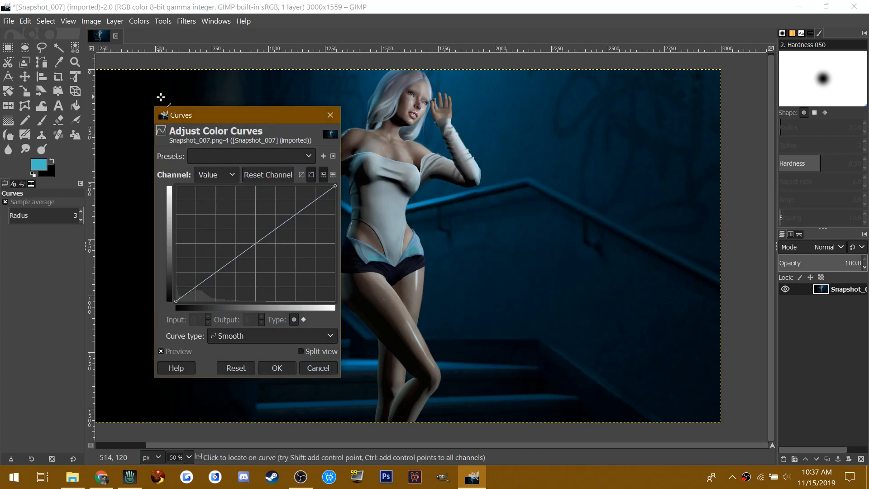
drag(199, 113, 560, 102)
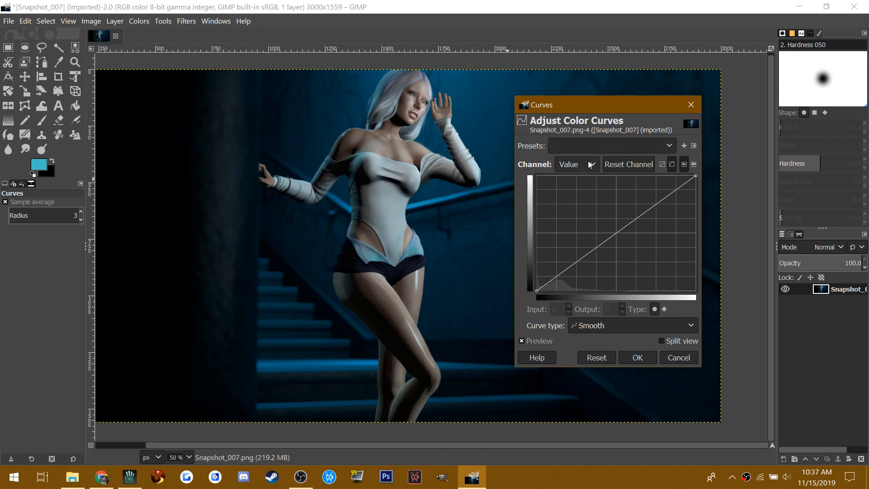
drag(654, 209, 648, 207)
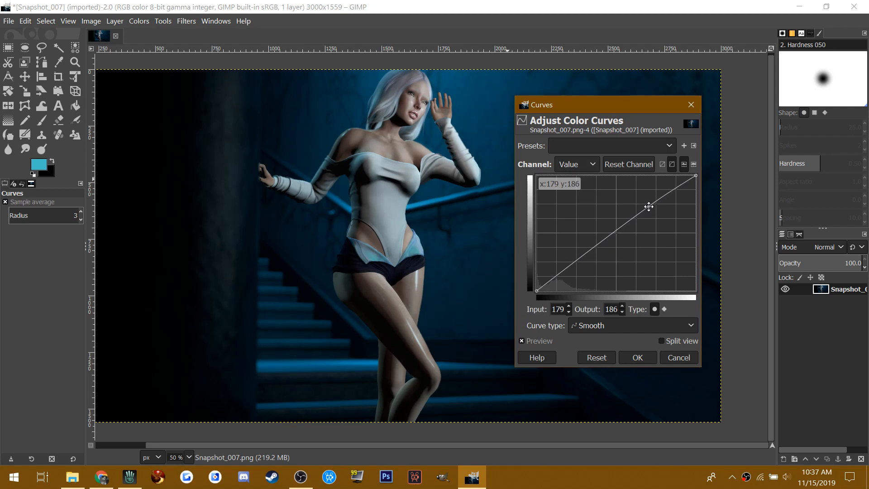
drag(583, 255, 589, 257)
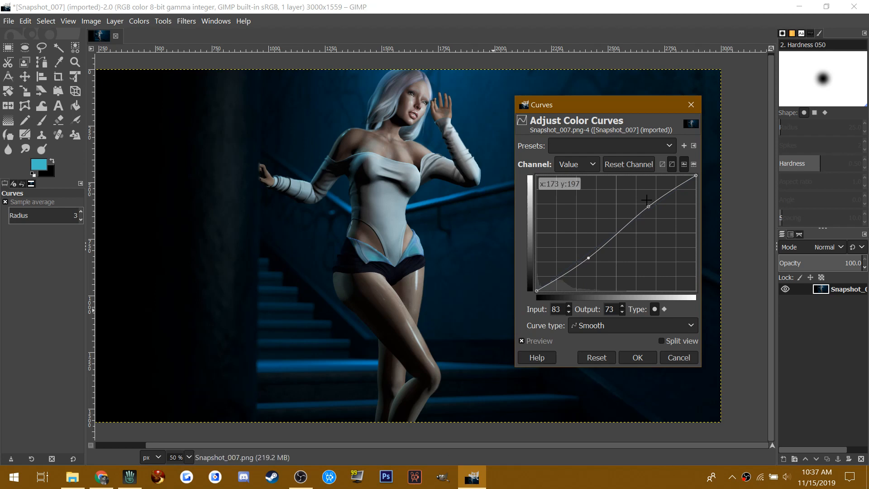
- Shape the Red channel curve with an upper point at 181/185, a slightly raised midpoint and a lower point at 85/77
click(584, 165)
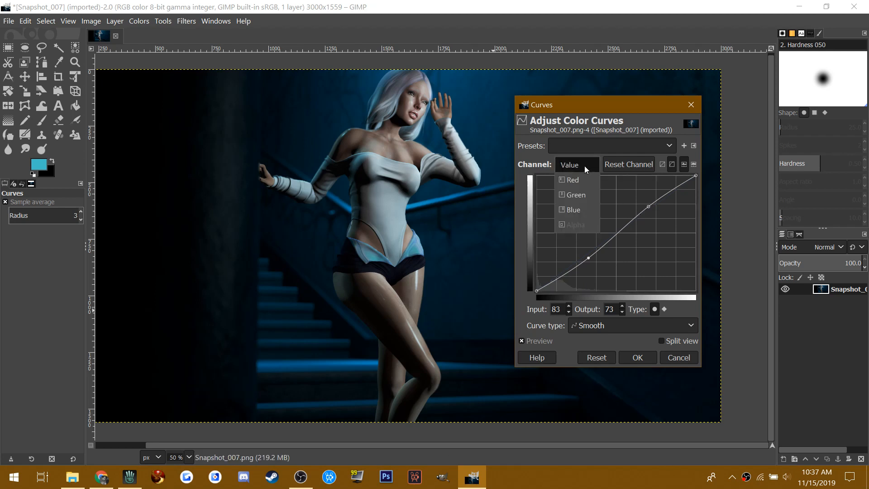
click(579, 179)
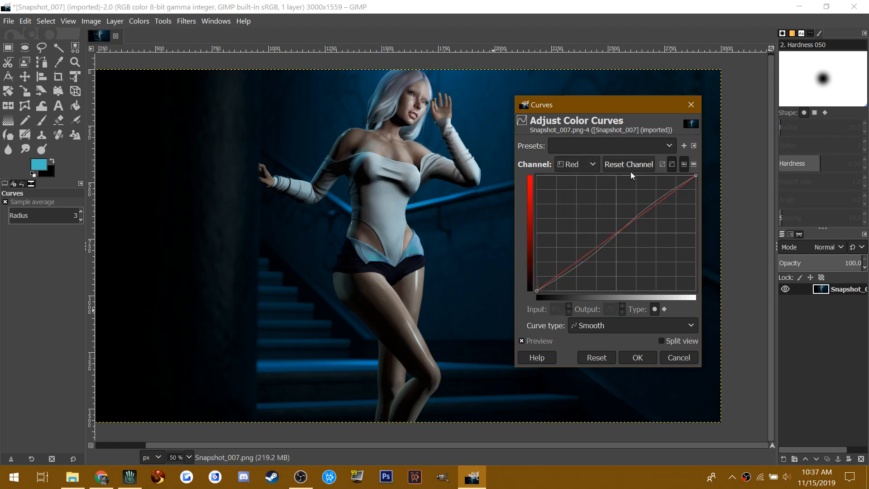
drag(590, 104, 668, 108)
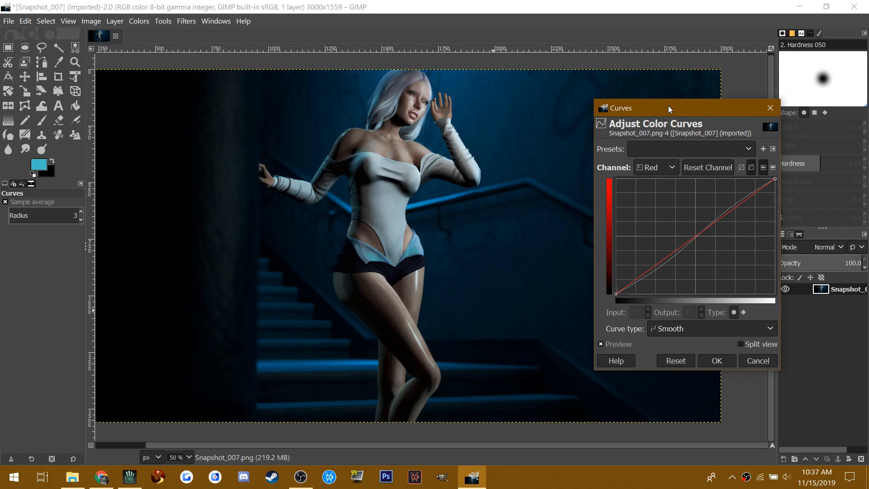
drag(720, 218, 728, 210)
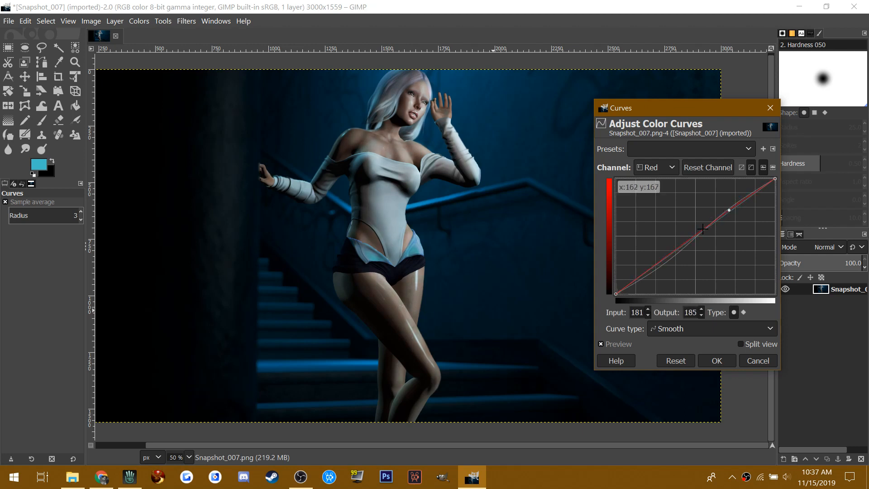
drag(670, 260, 673, 257)
click(703, 232)
drag(703, 232, 705, 230)
mouse_move(673, 257)
mouse_down()
mouse_move(683, 268)
mouse_move(676, 248)
mouse_move(660, 259)
mouse_move(660, 192)
mouse_move(663, 268)
mouse_move(668, 261)
mouse_up()
- Add an upper point and a lower point at about 97/98 to the Green channel curve, keeping it nearly straight
click(672, 173)
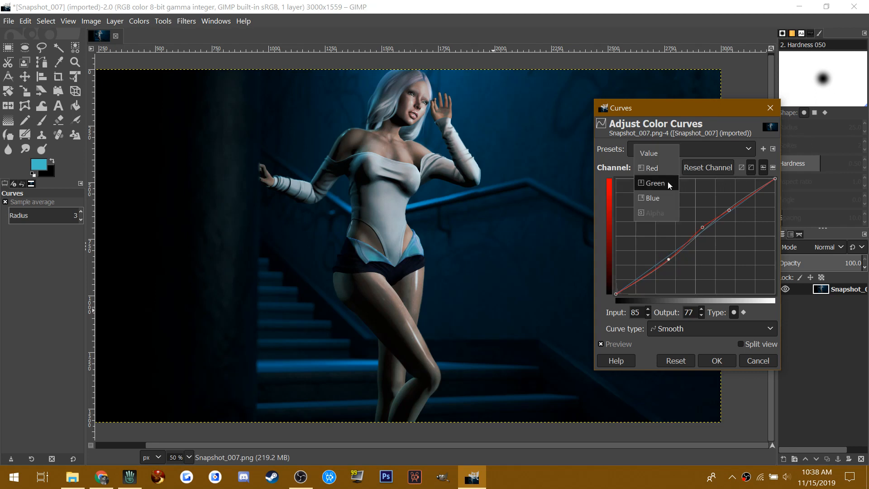
click(655, 182)
drag(716, 220, 724, 215)
click(670, 254)
drag(670, 254, 676, 249)
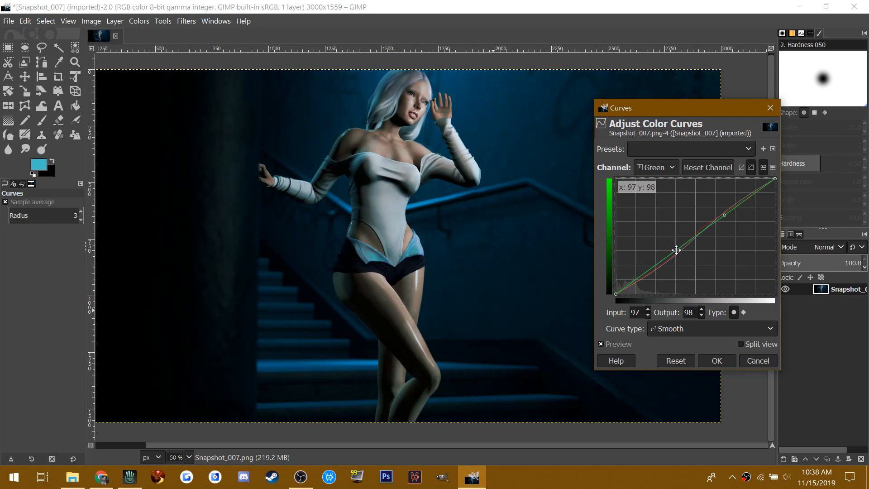
- Raise the Blue channel curve in the highlights and at a midtone point of 109/120, and apply the curves
click(658, 167)
click(650, 189)
drag(722, 216, 728, 206)
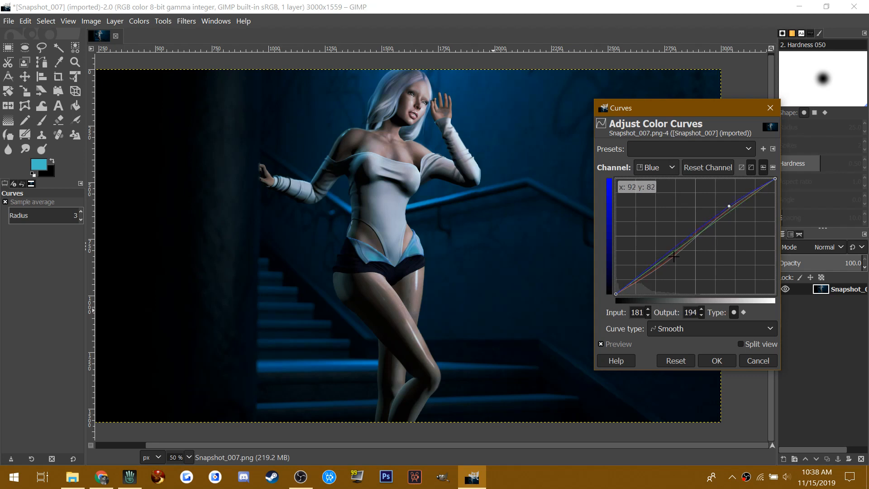
mouse_move(674, 251)
mouse_down()
mouse_move(687, 245)
mouse_move(652, 263)
mouse_move(666, 257)
mouse_up()
click(728, 205)
drag(728, 202, 725, 206)
drag(667, 257, 685, 238)
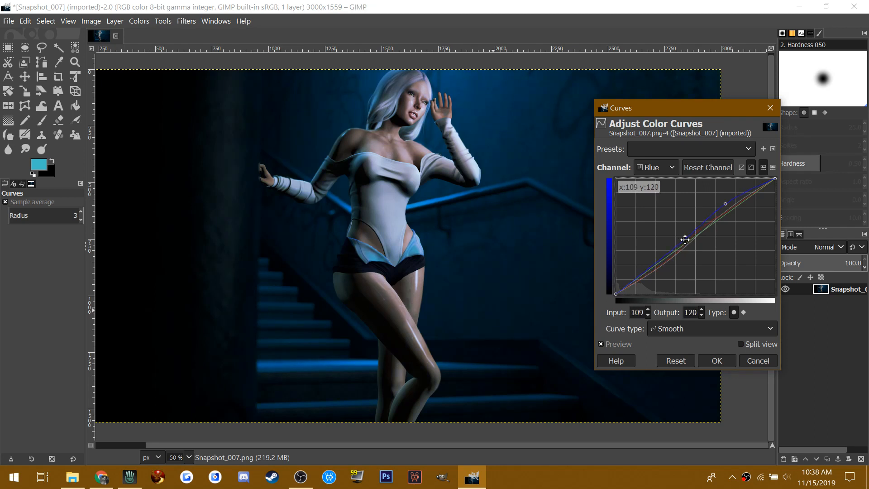
click(716, 360)
- Slightly lower the whole image's saturation scale with the Saturation adjustment and apply it
right_click(523, 213)
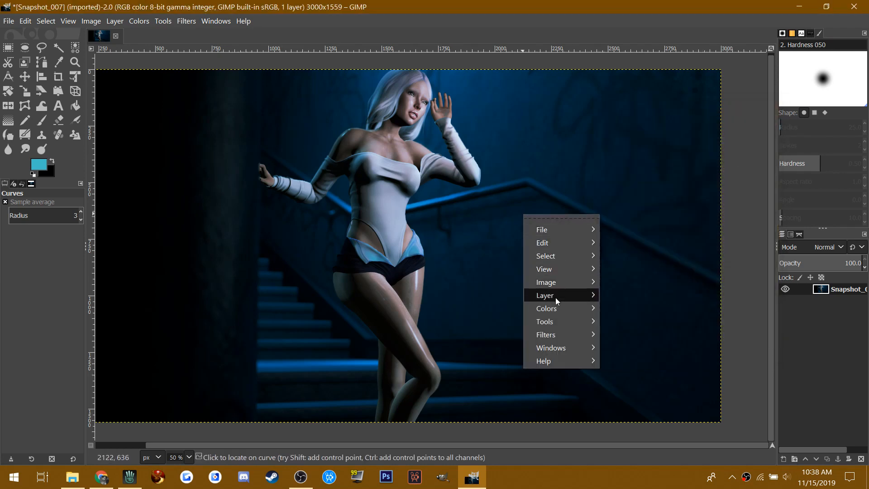
mouse_move(555, 297)
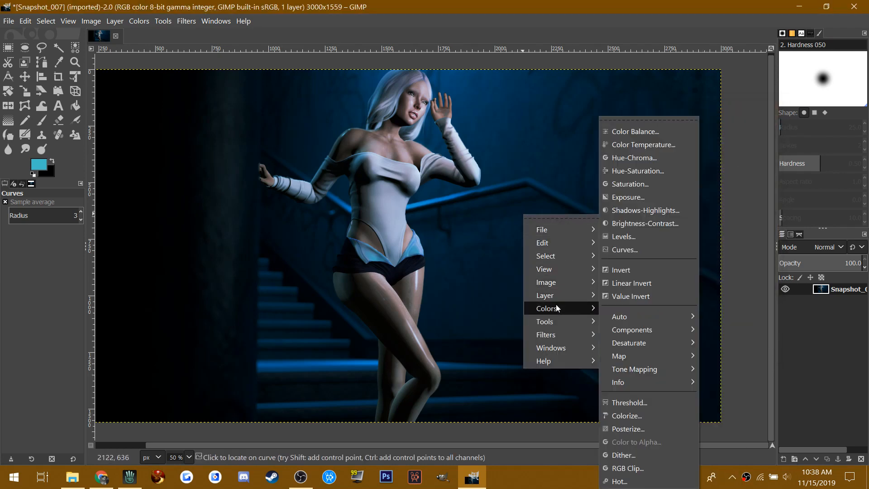
click(628, 185)
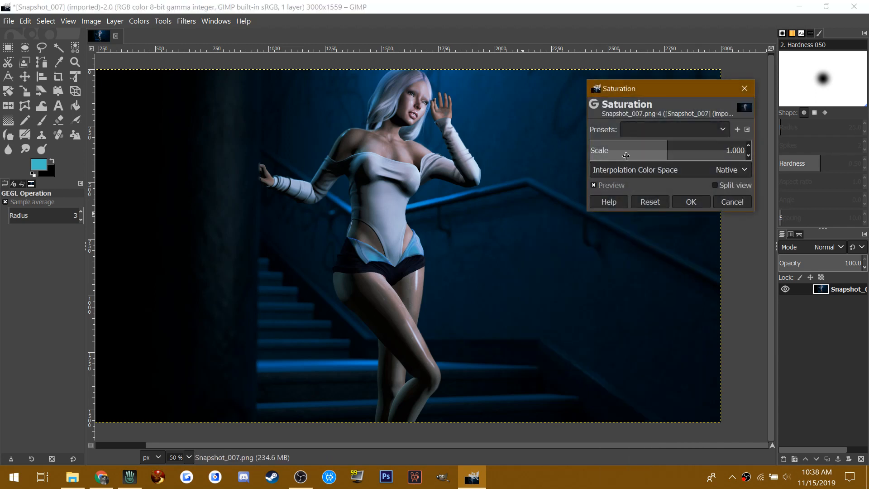
drag(644, 155, 643, 155)
scroll(644, 154, down, 11)
scroll(644, 154, down, 17)
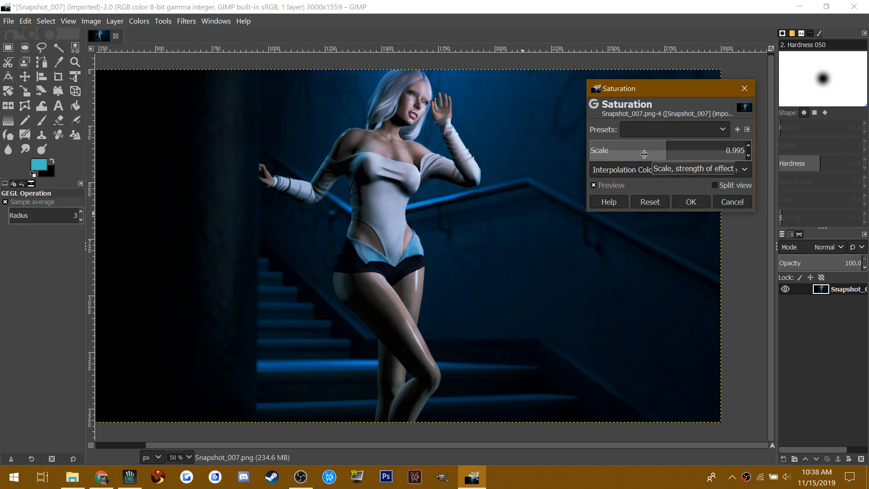
scroll(643, 154, up, 18)
click(694, 202)
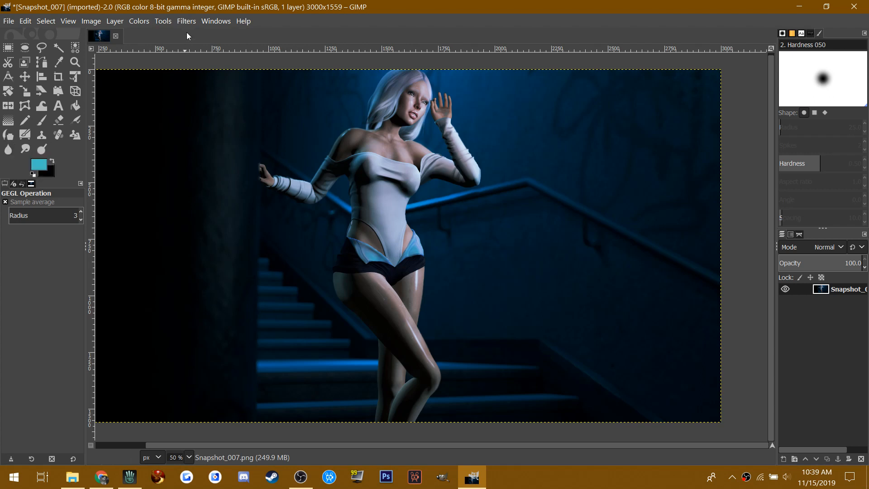
- Start the Sharpen (Unsharp Mask) filter on the image and set its radius to about 2.061
click(188, 21)
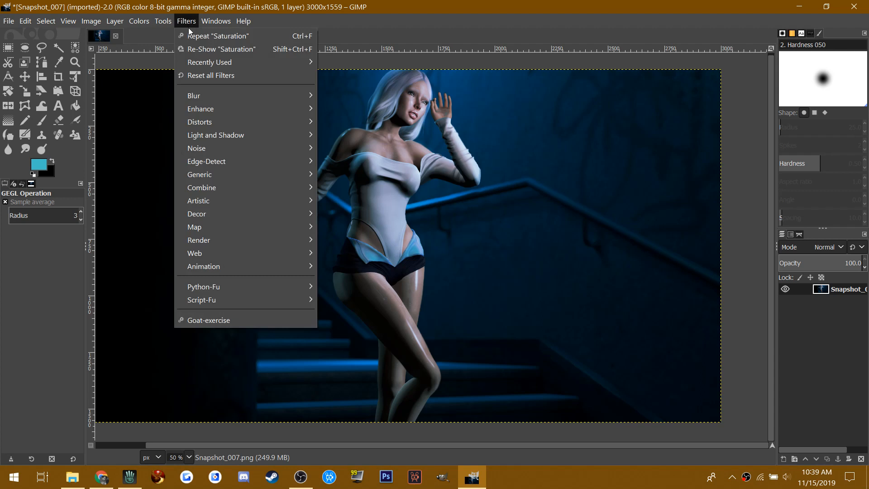
mouse_move(203, 109)
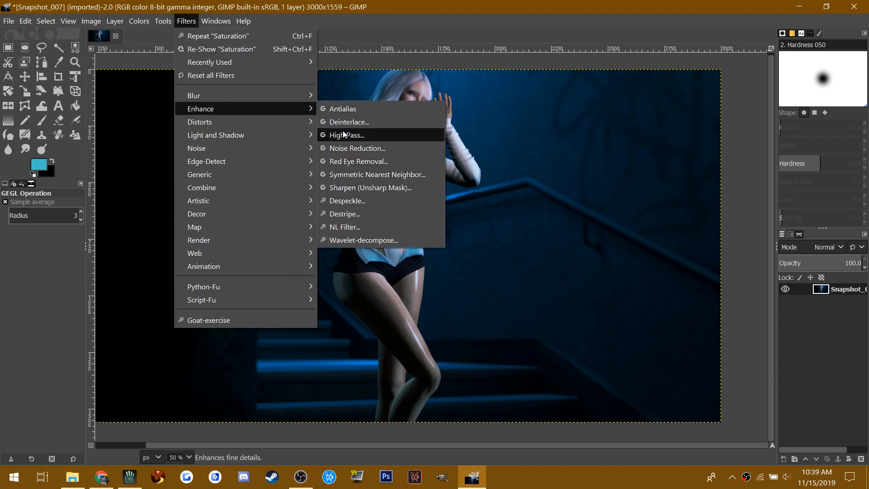
click(353, 187)
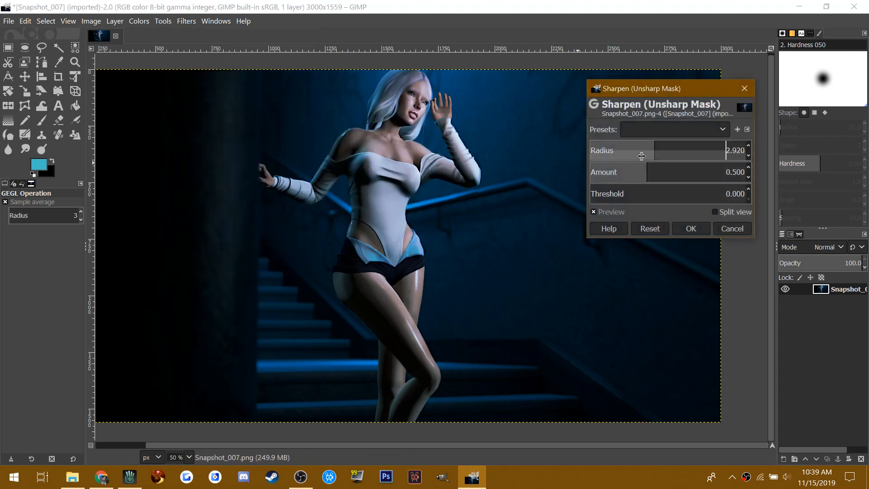
scroll(641, 155, up, 9)
scroll(645, 188, up, 2)
scroll(650, 170, up, 11)
drag(649, 150, 710, 150)
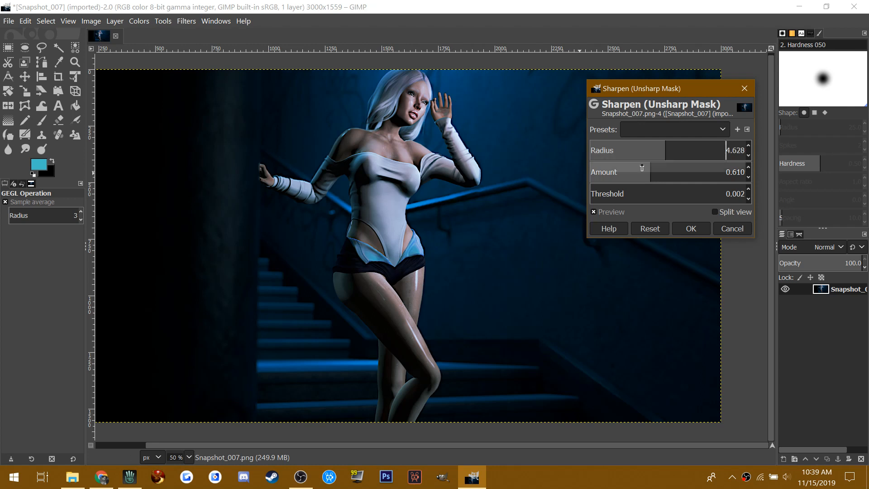
click(669, 152)
drag(707, 150, 722, 152)
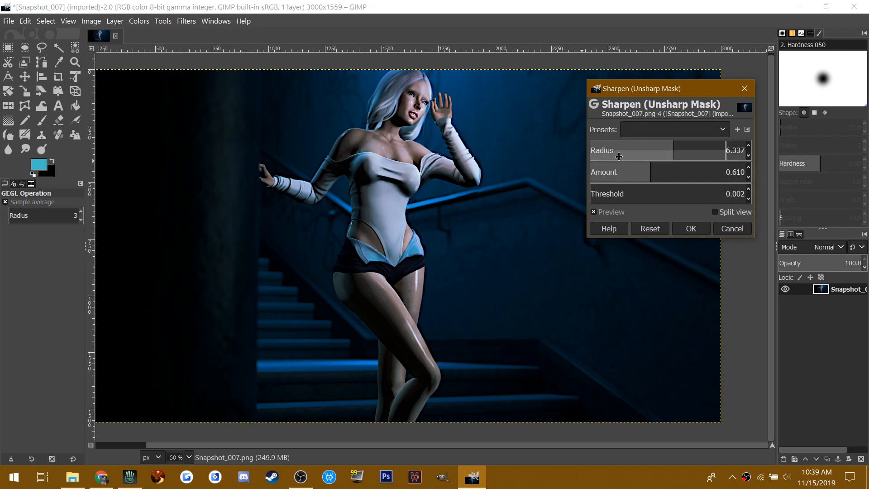
mouse_move(651, 153)
mouse_down()
mouse_move(661, 154)
mouse_move(623, 153)
mouse_move(657, 153)
mouse_move(648, 152)
mouse_up()
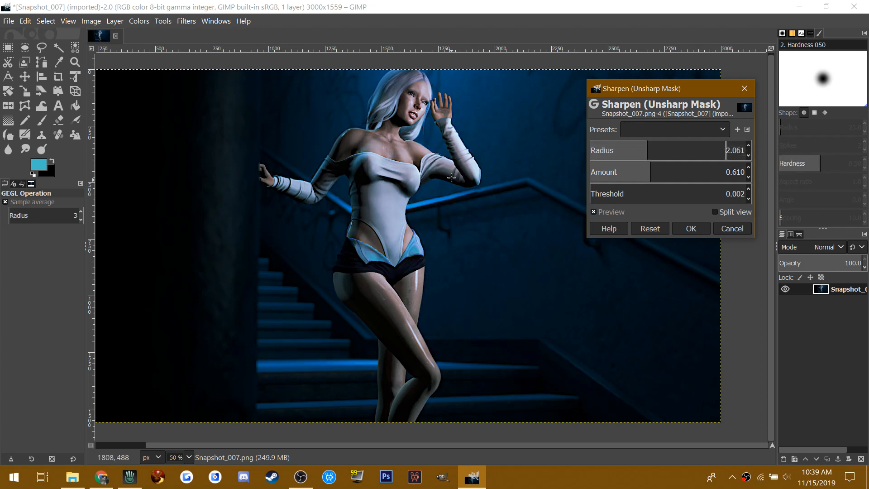
- Set the sharpening amount to about 0.779 and the threshold to about 0.294, and apply the filter
drag(665, 172, 673, 172)
drag(602, 194, 635, 194)
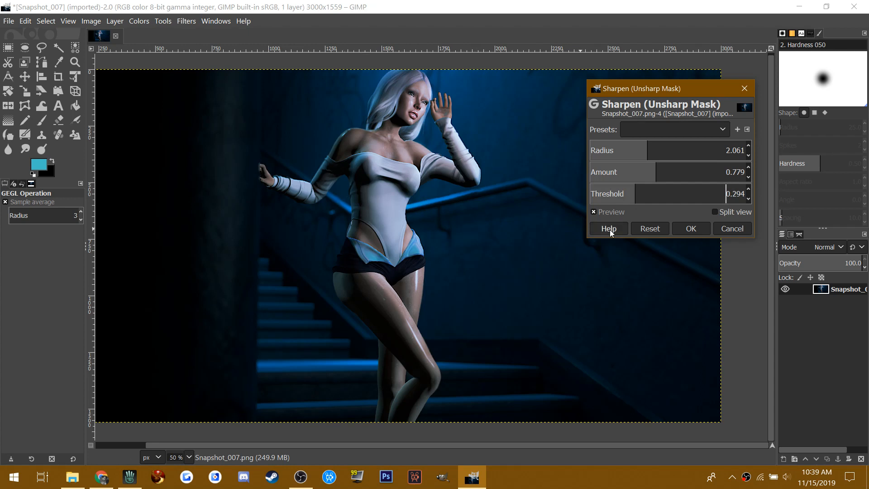
click(690, 228)
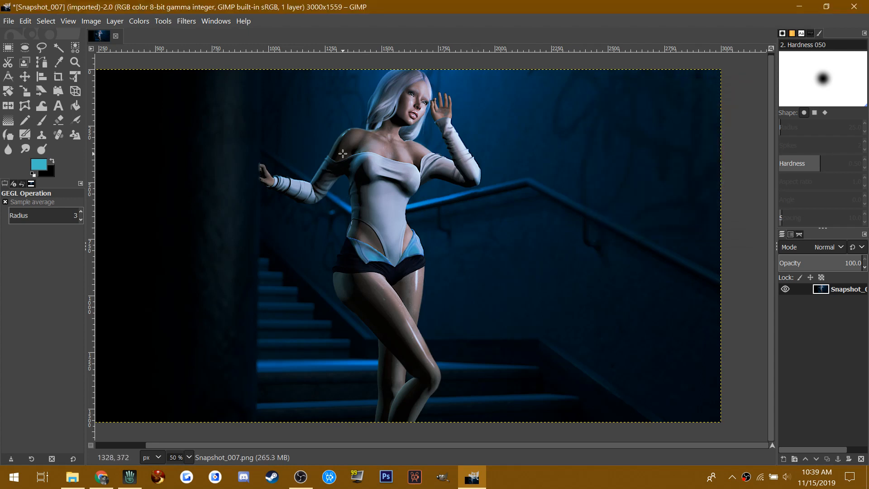
- Start the RGB Noise filter on the image and open its red noise amount for editing
click(191, 21)
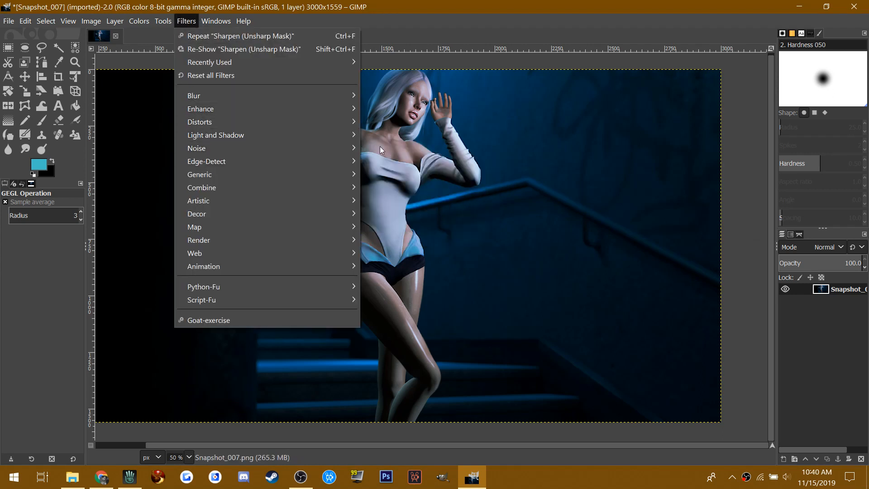
mouse_move(310, 147)
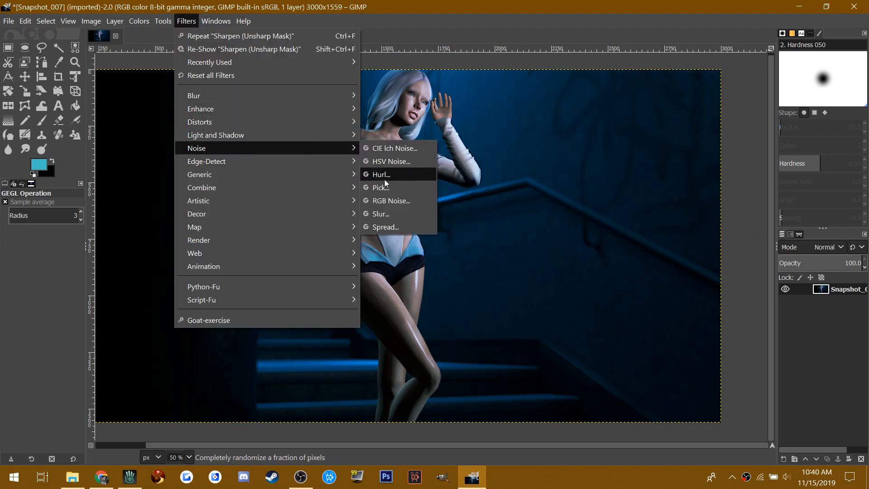
click(389, 200)
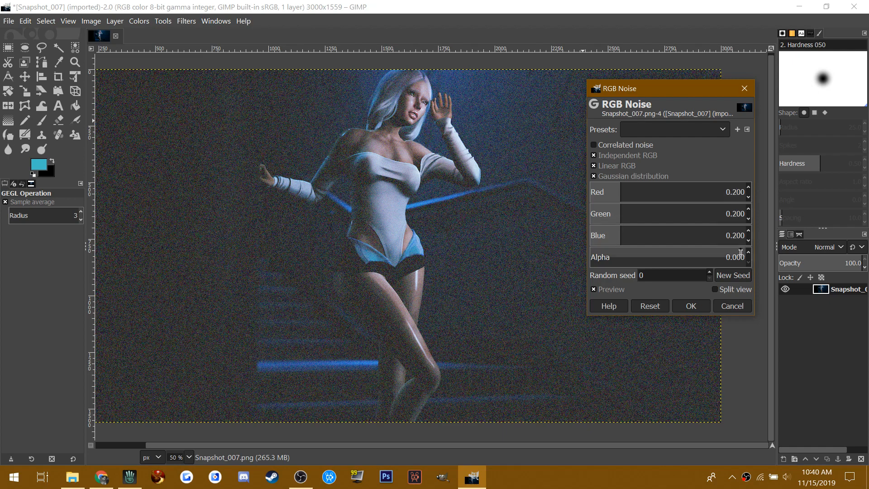
double_click(738, 193)
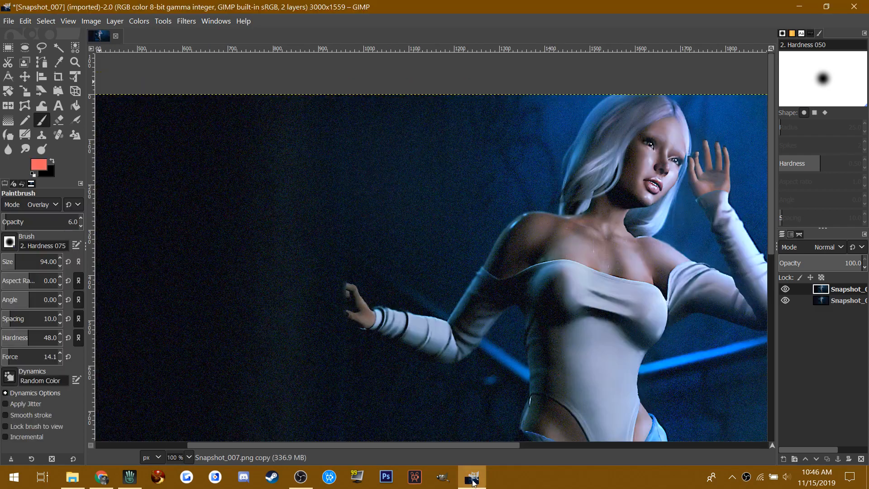
click(6, 22)
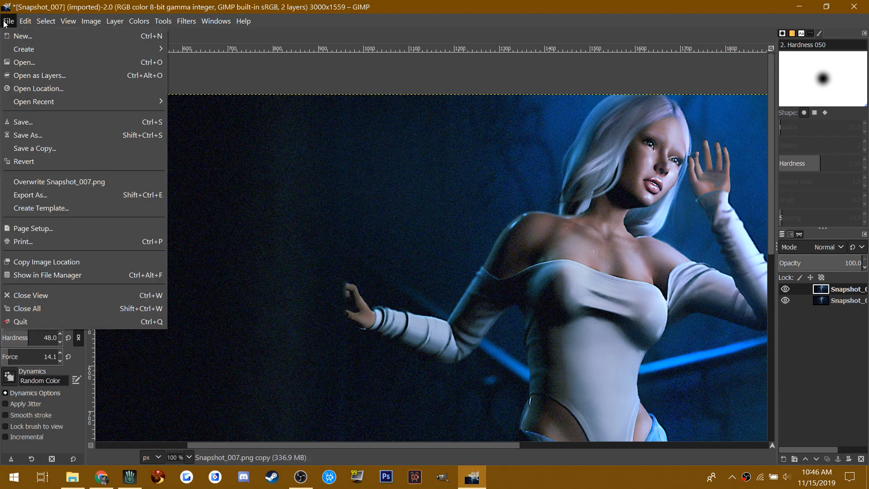
click(44, 136)
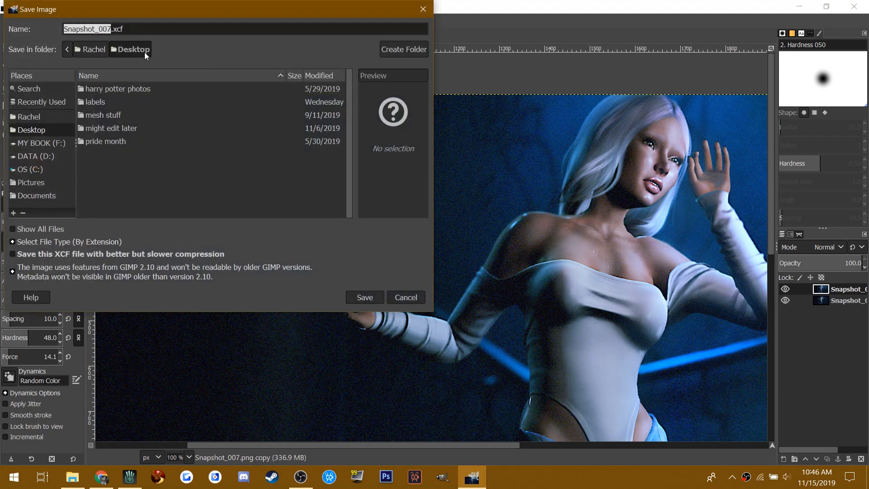
click(406, 297)
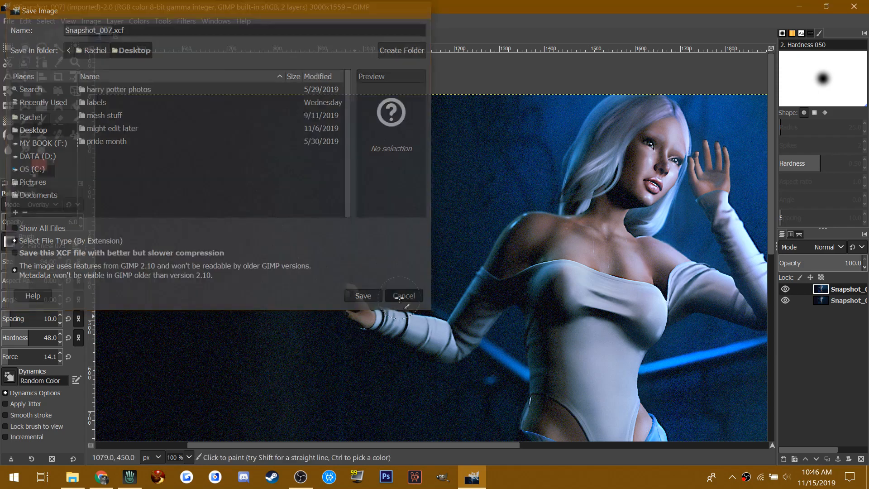
- Export the finished image to the Desktop as a PNG file named weeeeee.png
click(9, 22)
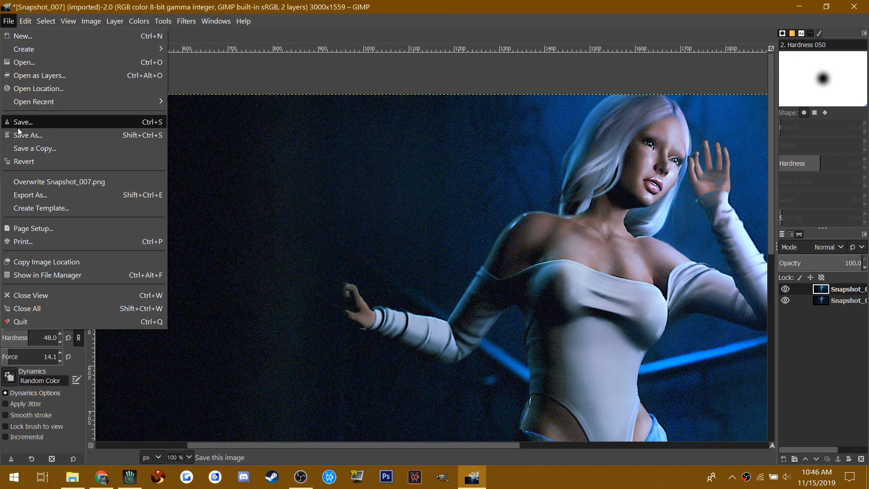
click(31, 195)
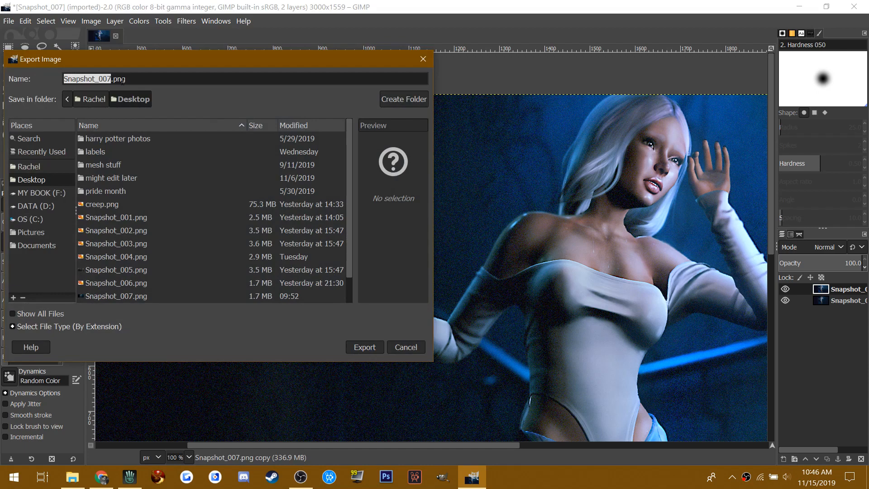
text(weeeeee)
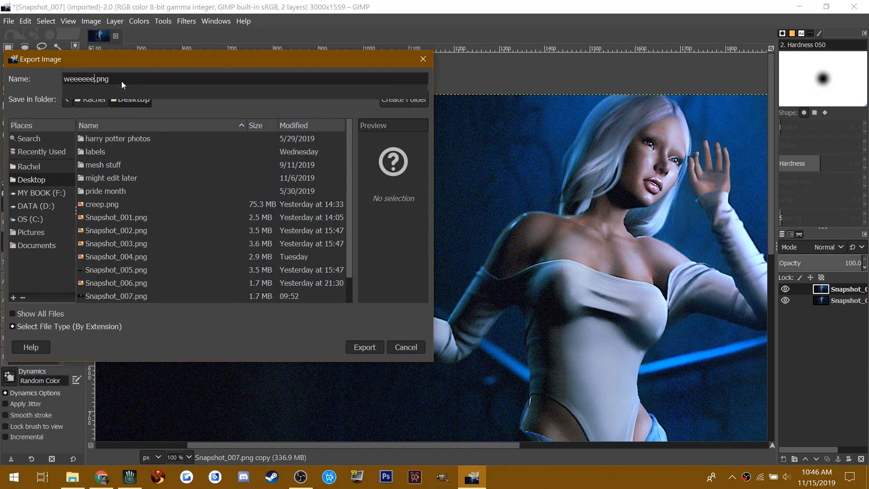
click(371, 349)
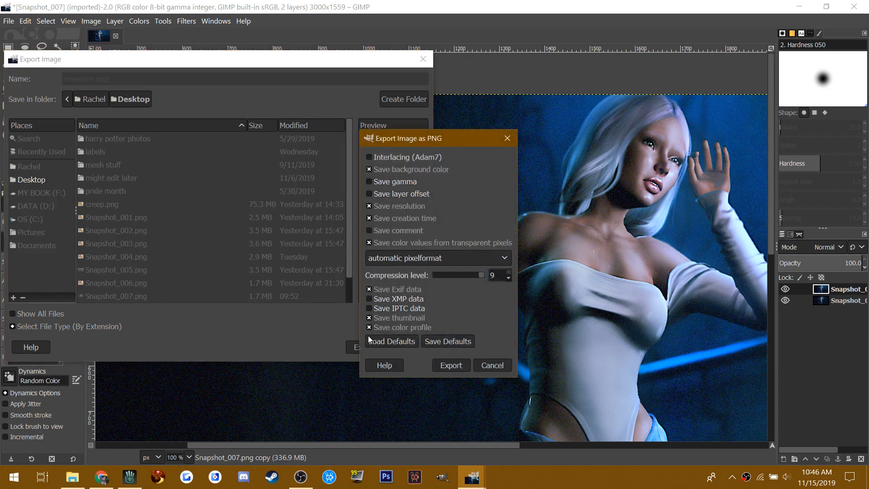
click(392, 256)
click(394, 256)
click(449, 365)
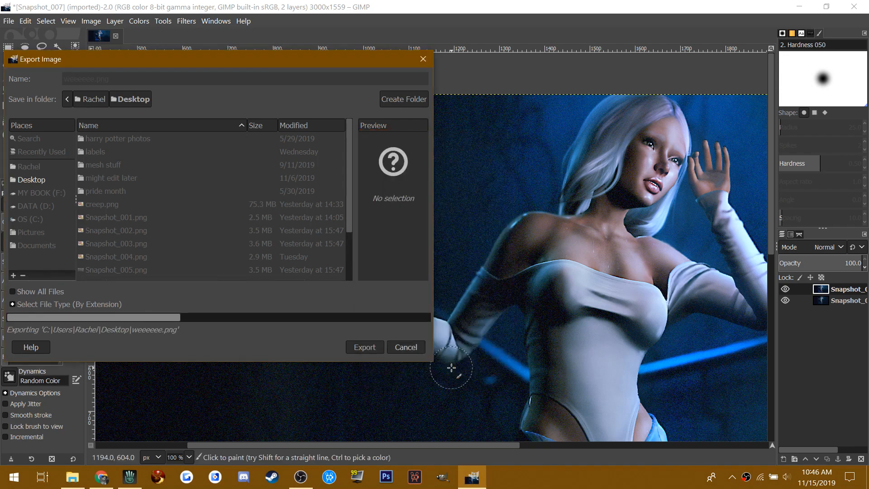